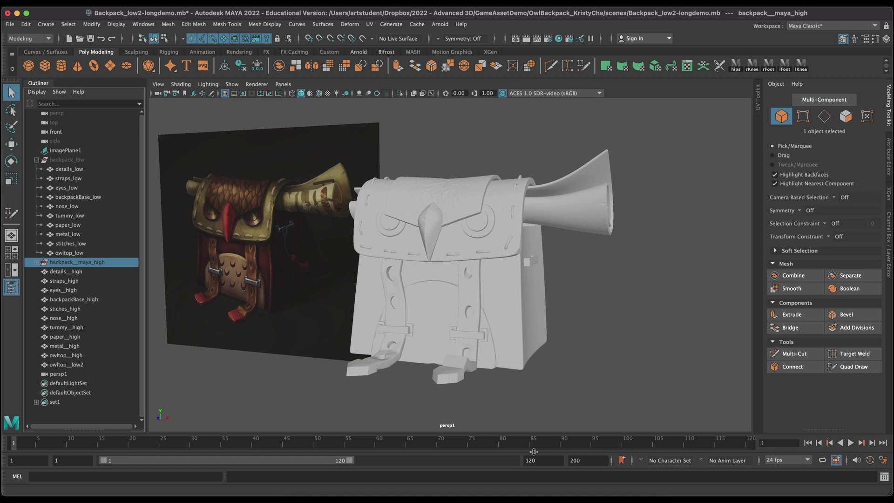
Collapse the backpack_low group in the Outliner and select the backpack_high group.
{"action": "left_click", "coordinate": [50, 158]}
{"action": "left_click", "coordinate": [35, 160]}
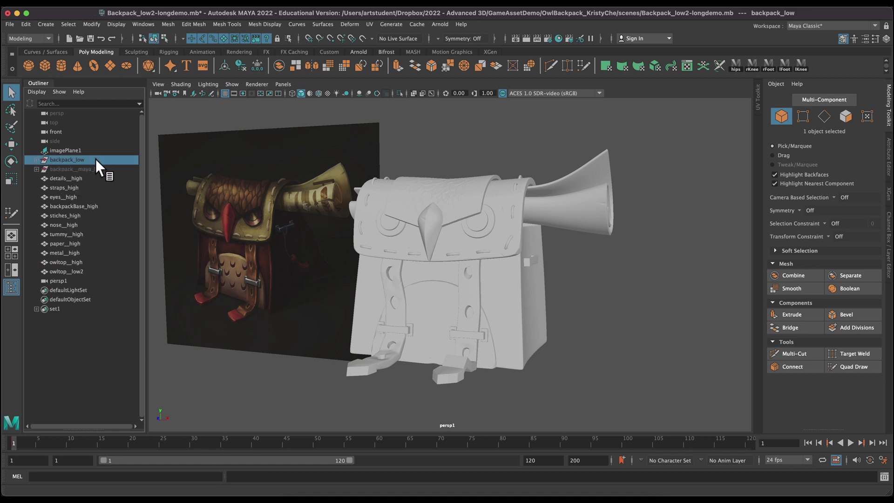
{"action": "left_click", "coordinate": [52, 169]}
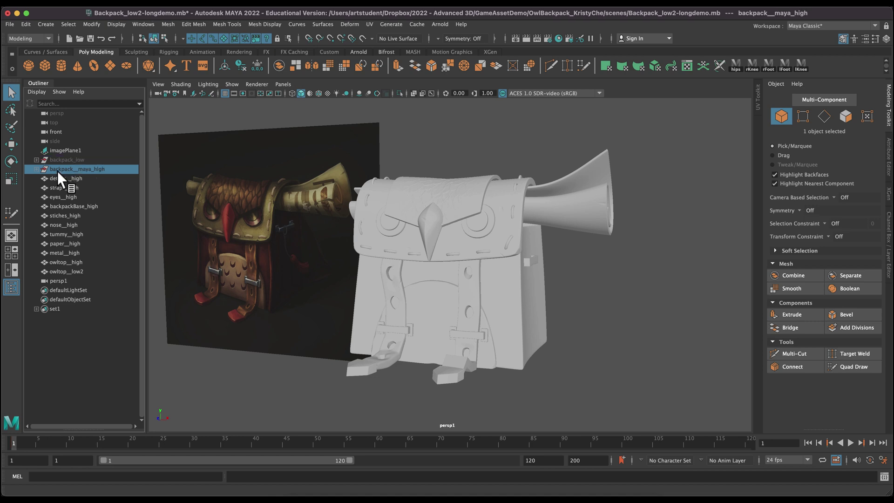
Check details__high, backpackBase_high, stiches_high, nose__high, tummy__high and paper__high, then select all eleven through owltop__low2.
{"action": "left_click", "coordinate": [86, 179]}
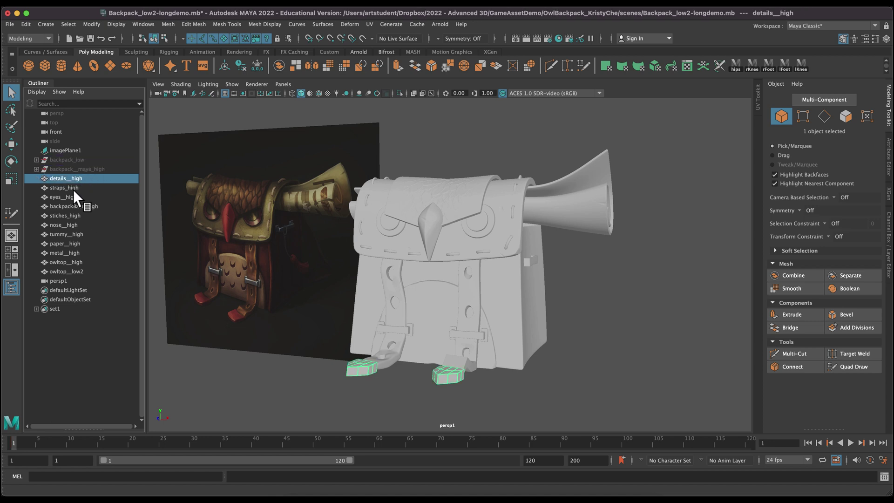
{"action": "left_click", "coordinate": [71, 206]}
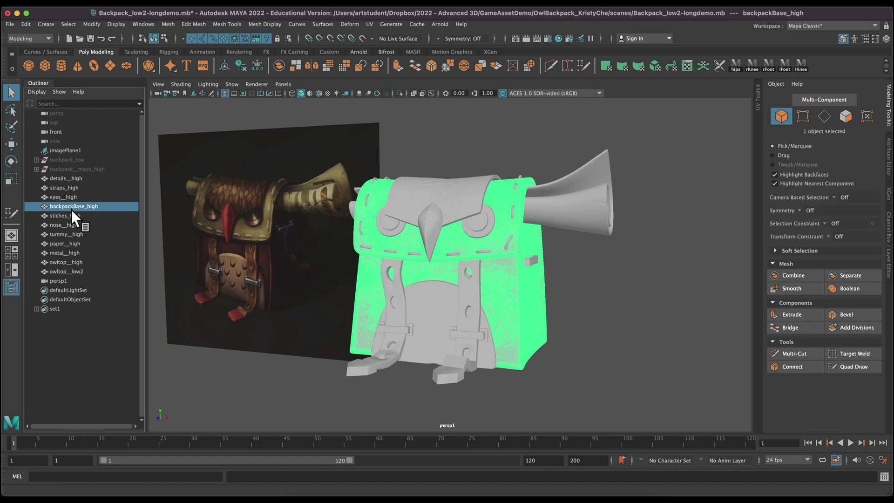
{"action": "left_click", "coordinate": [71, 214]}
{"action": "left_click", "coordinate": [71, 225]}
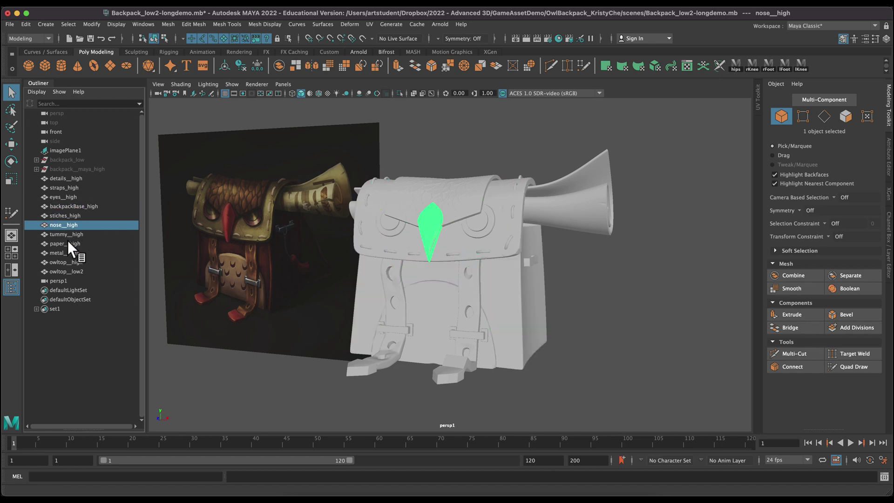
{"action": "left_click", "coordinate": [69, 234]}
{"action": "left_click", "coordinate": [68, 243]}
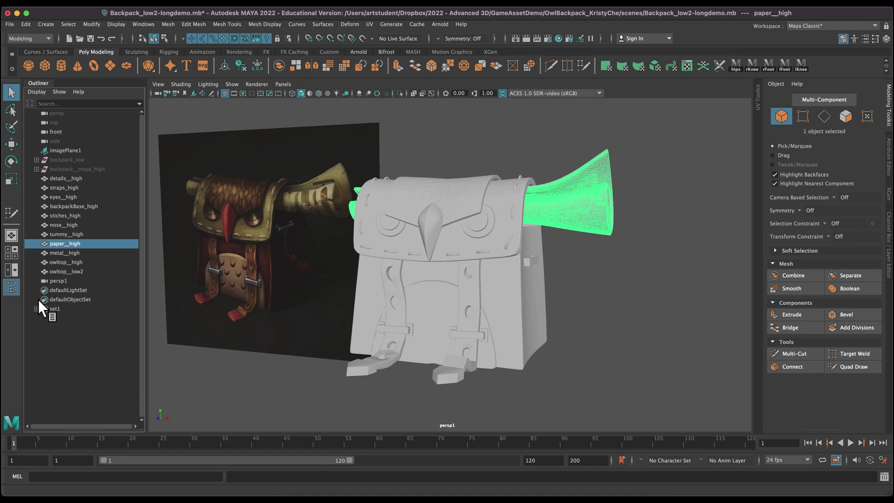
{"action": "left_click", "coordinate": [66, 178]}
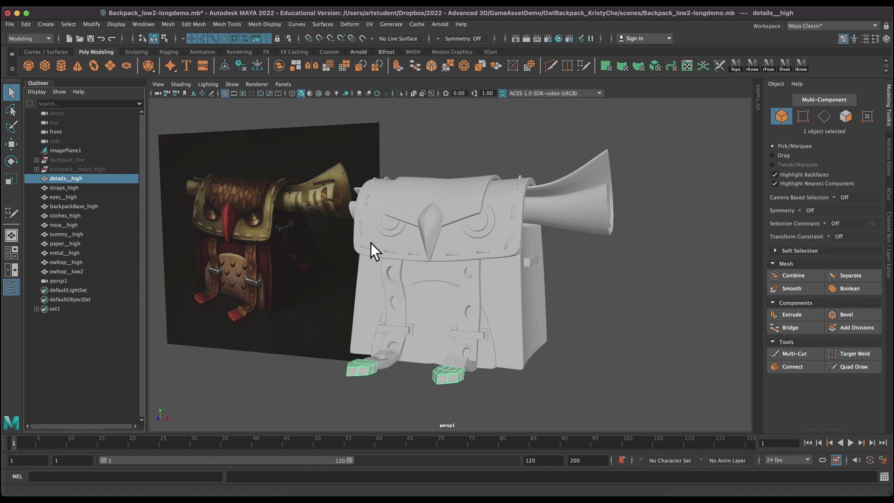
{"action": "left_click", "coordinate": [87, 270], "text": "shift"}
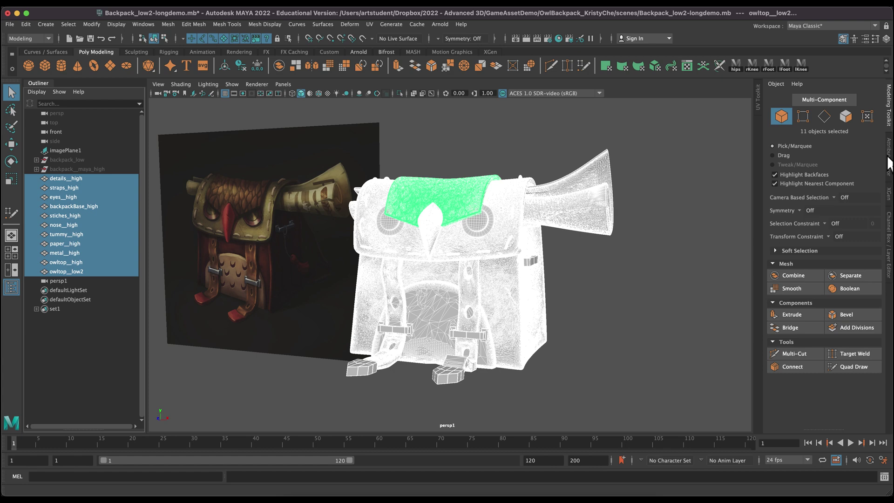
Make a display layer from the eleven selected high-poly meshes and rename it 'decimated'.
{"action": "left_click", "coordinate": [888, 233]}
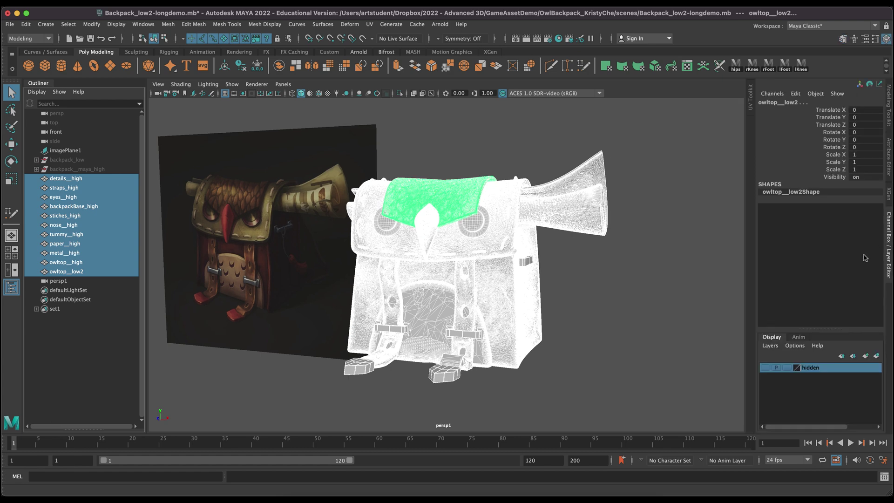
{"action": "left_click", "coordinate": [769, 346]}
{"action": "left_click", "coordinate": [791, 364]}
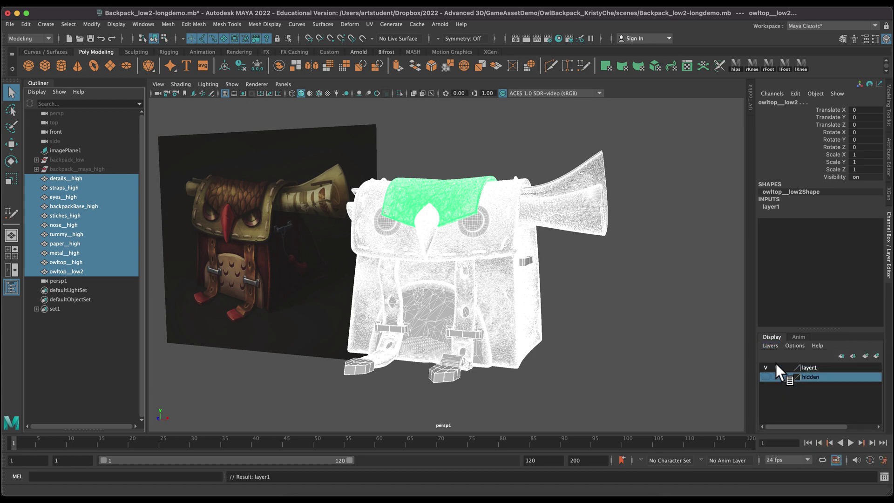
{"action": "double_click", "coordinate": [807, 367]}
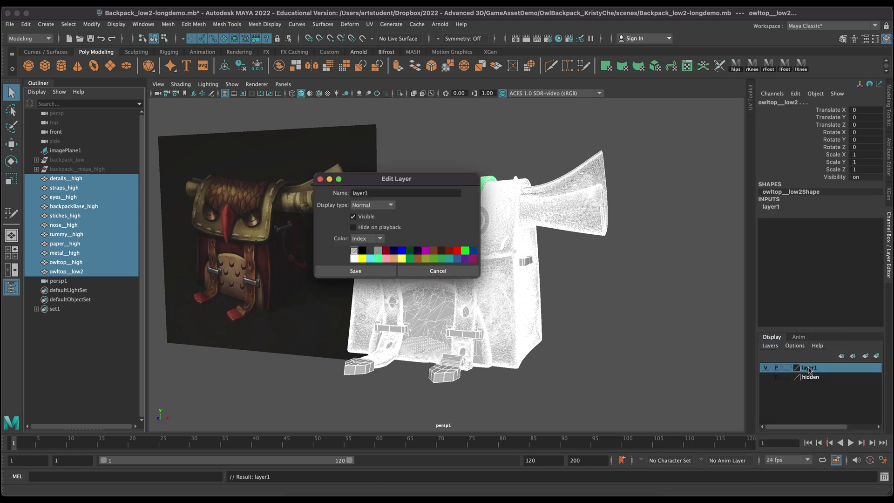
{"action": "left_click_drag", "start_coordinate": [410, 193], "coordinate": [332, 188]}
{"action": "type", "text": "decimated"}
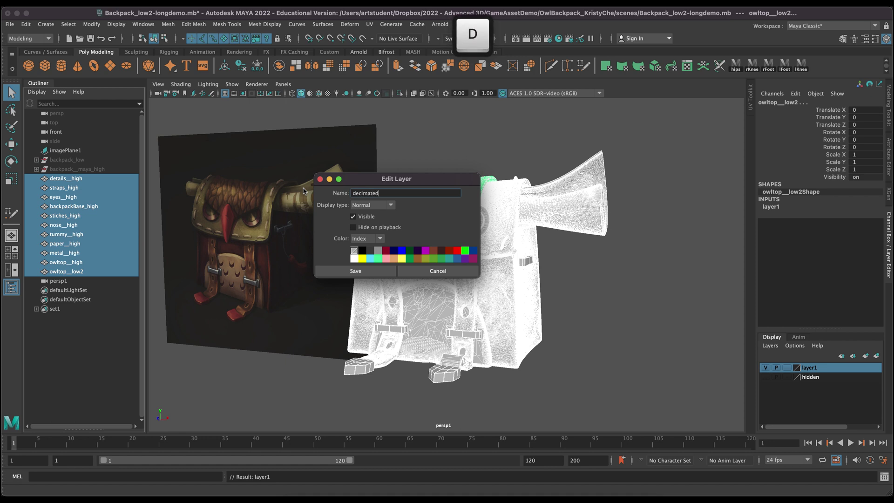
{"action": "key", "text": "Return"}
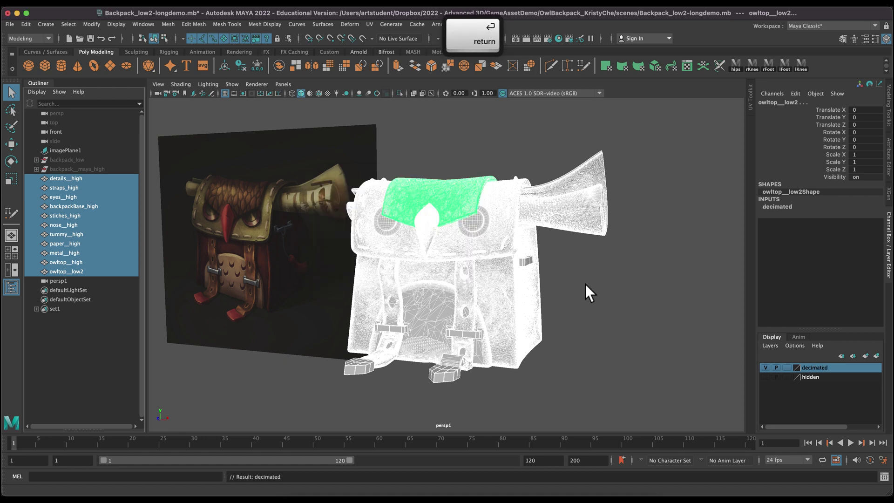
{"action": "left_click", "coordinate": [37, 160]}
Unhide the backpack_low group with Show Selection.
{"action": "left_click", "coordinate": [68, 160]}
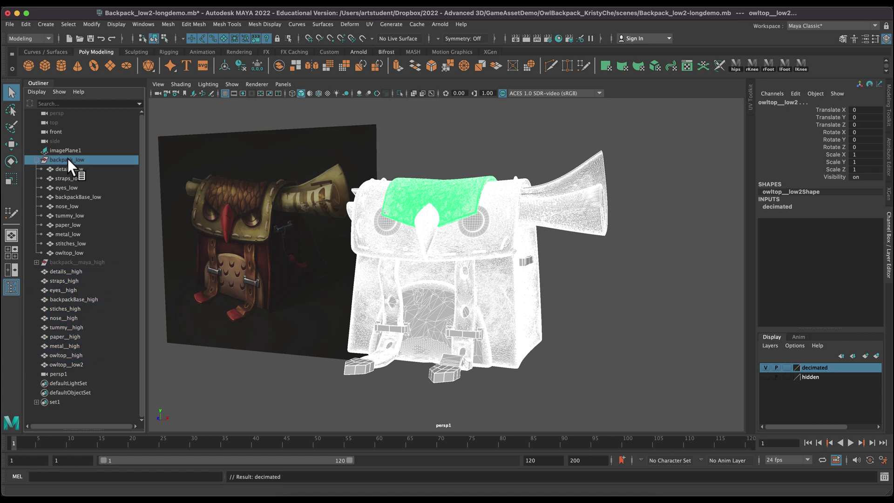
{"action": "left_click", "coordinate": [109, 24]}
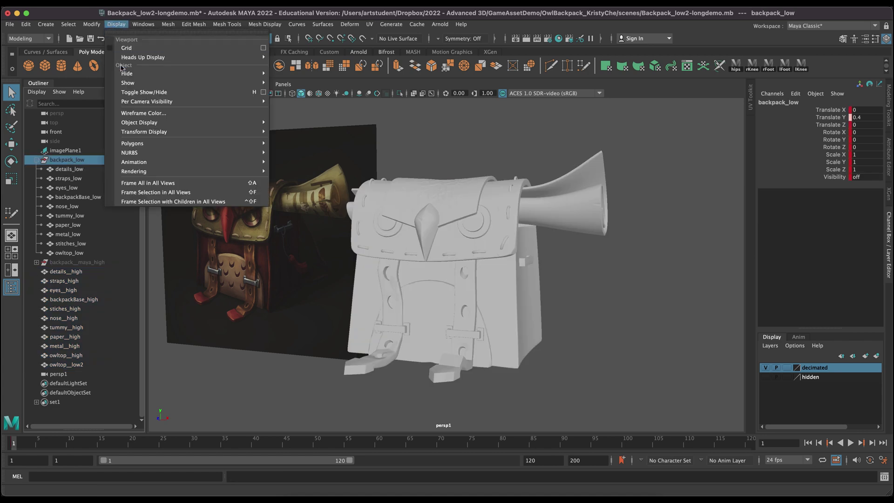
{"action": "mouse_move", "coordinate": [251, 84]}
{"action": "left_click", "coordinate": [298, 83]}
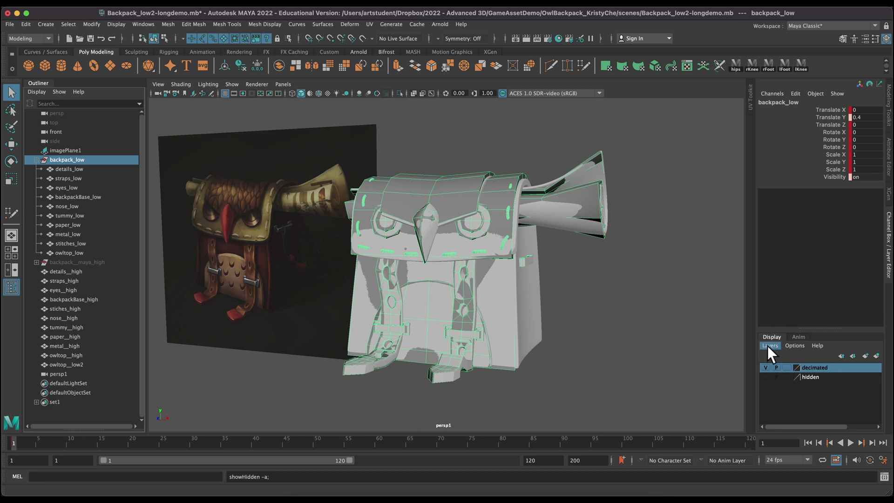
Put all low-poly meshes down to owltop_low into a new display layer named 'low'.
{"action": "left_click", "coordinate": [69, 253], "text": "shift"}
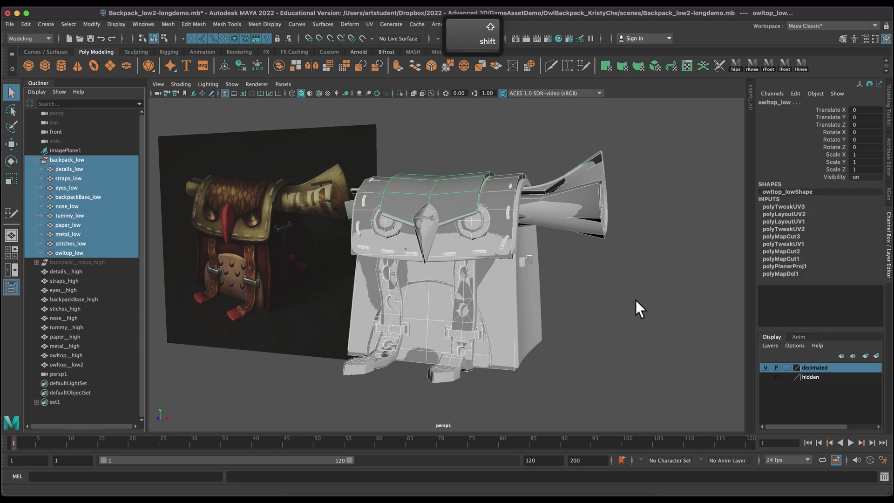
{"action": "left_click", "coordinate": [771, 347]}
{"action": "left_click", "coordinate": [795, 364]}
{"action": "double_click", "coordinate": [798, 368]}
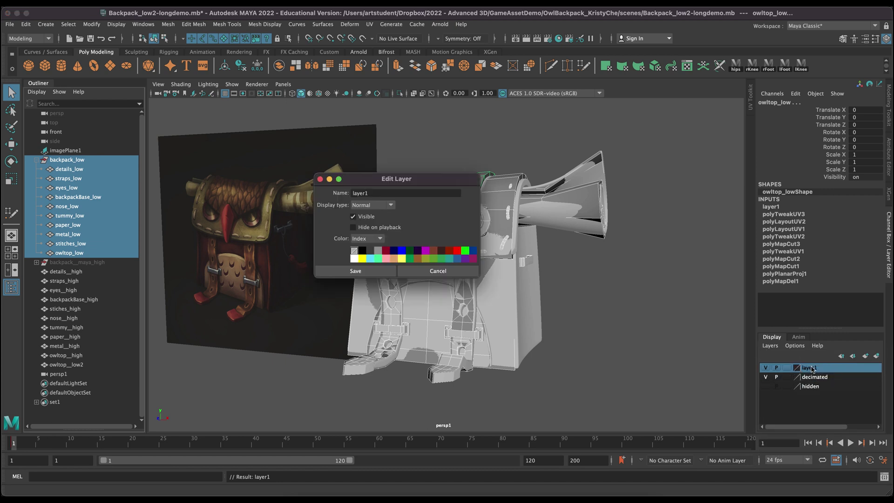
{"action": "type", "text": "low"}
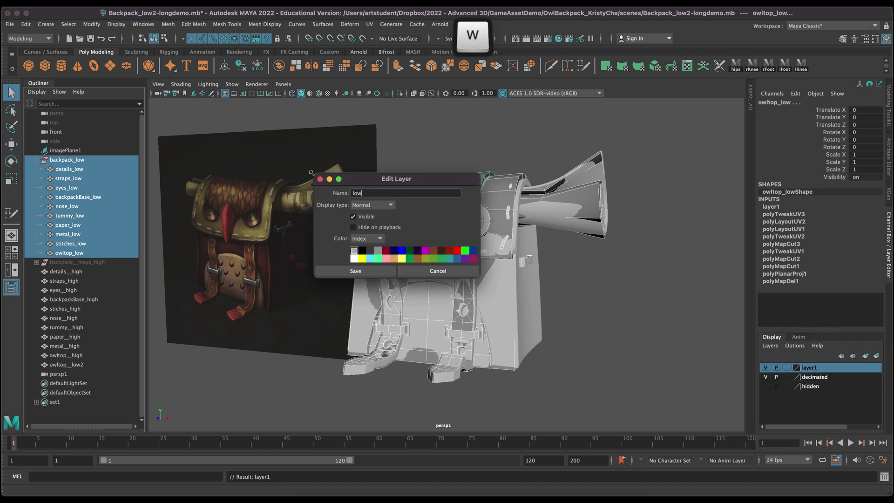
{"action": "key", "text": "Return"}
{"action": "left_click", "coordinate": [346, 270]}
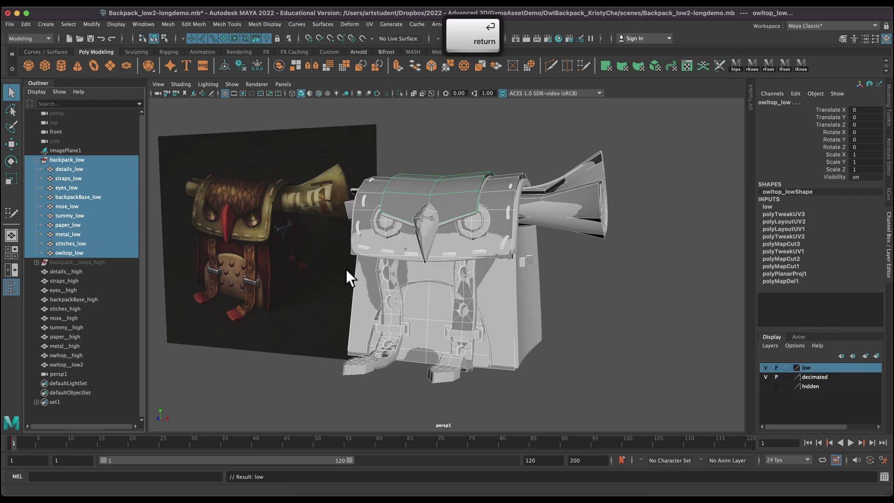
{"action": "left_click", "coordinate": [443, 155]}
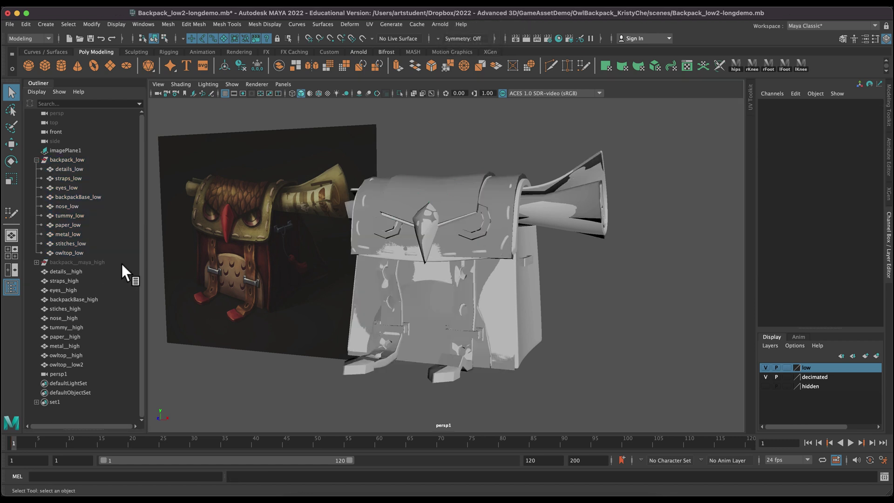
Move backpack_high to the top of the Outliner, collapse backpack_low and select details__high.
{"action": "left_click", "coordinate": [60, 262]}
{"action": "left_click_drag", "start_coordinate": [60, 262], "coordinate": [66, 380]}
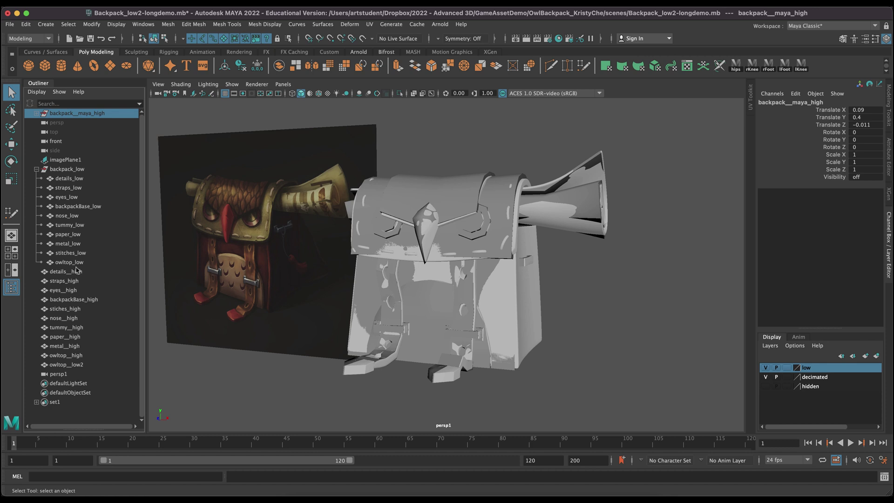
{"action": "left_click", "coordinate": [36, 169]}
{"action": "left_click", "coordinate": [93, 180]}
Bring the boots to the middle of the viewport and drag details__high toward backpack_low.
{"action": "right_click_drag", "start_coordinate": [281, 385], "coordinate": [371, 425], "text": "alt"}
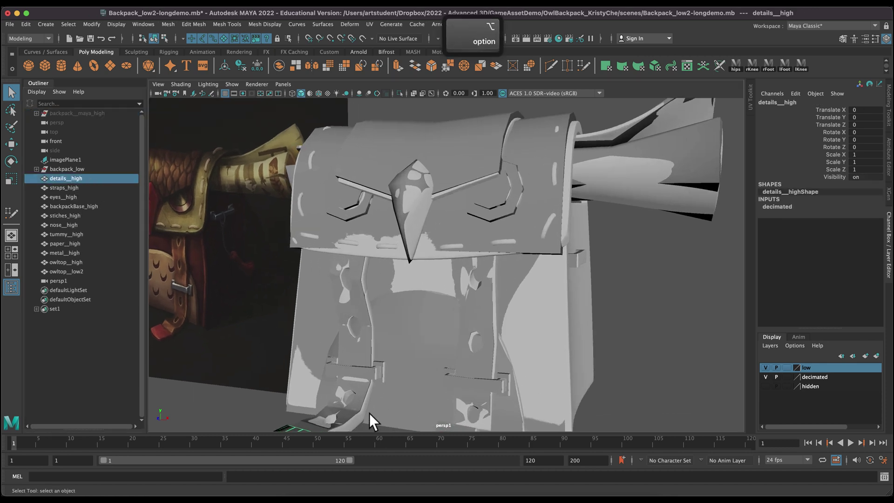
{"action": "middle_click_drag", "start_coordinate": [371, 425], "coordinate": [392, 281], "text": "alt"}
{"action": "mouse_move", "coordinate": [392, 281]}
{"action": "left_mouse_down", "text": "alt"}
{"action": "mouse_move", "coordinate": [369, 329]}
{"action": "mouse_move", "coordinate": [375, 278]}
{"action": "left_mouse_up", "text": "alt"}
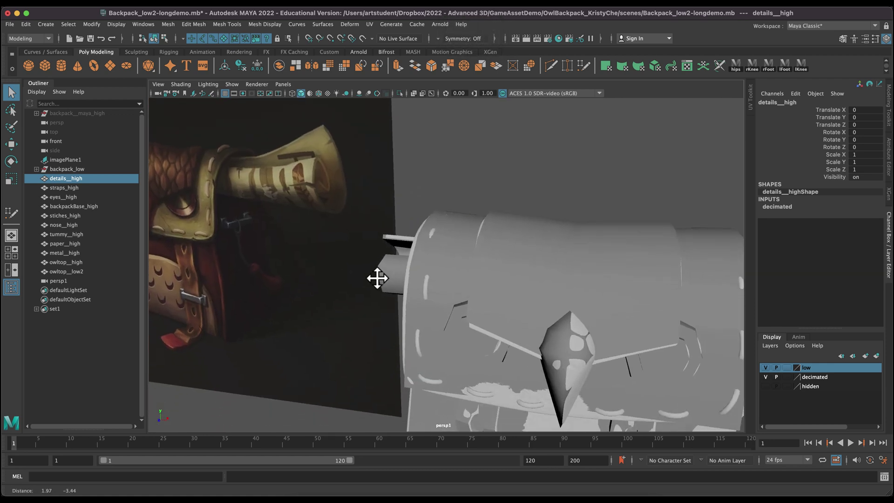
{"action": "middle_click_drag", "start_coordinate": [375, 277], "coordinate": [318, 126], "text": "alt"}
{"action": "middle_click_drag", "start_coordinate": [456, 393], "coordinate": [433, 335], "text": "alt"}
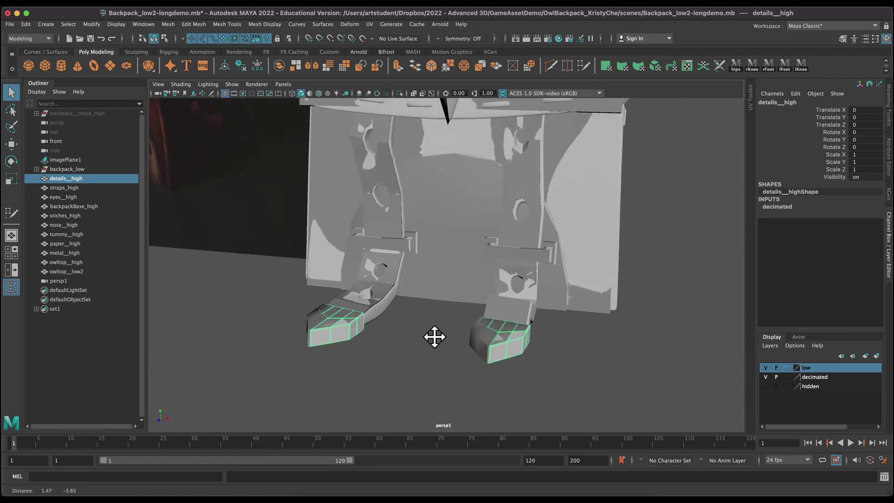
{"action": "key", "text": "alt"}
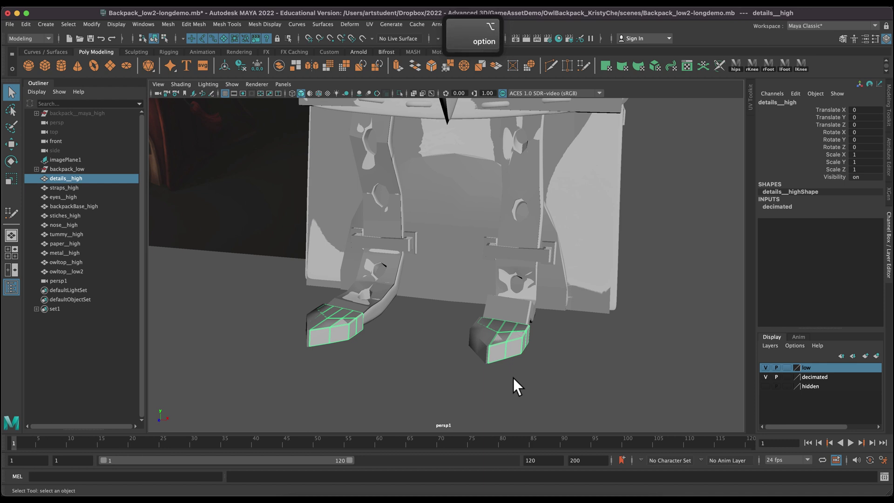
{"action": "left_click_drag", "start_coordinate": [66, 178], "coordinate": [36, 168]}
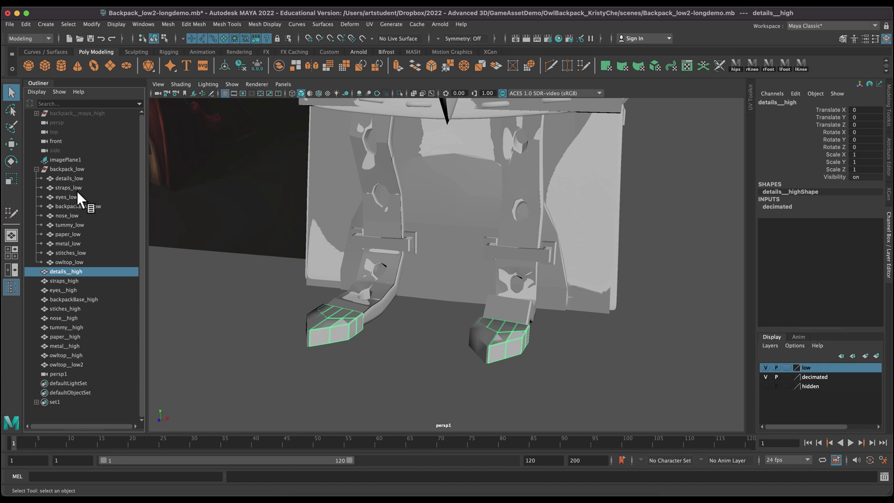
Nudge details_low slightly along X to line up with the boots.
{"action": "left_click", "coordinate": [311, 313]}
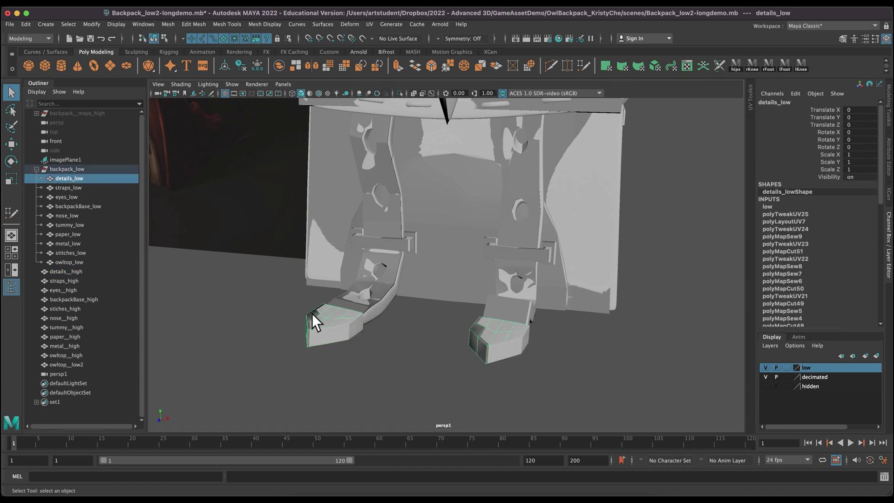
{"action": "key", "text": "w"}
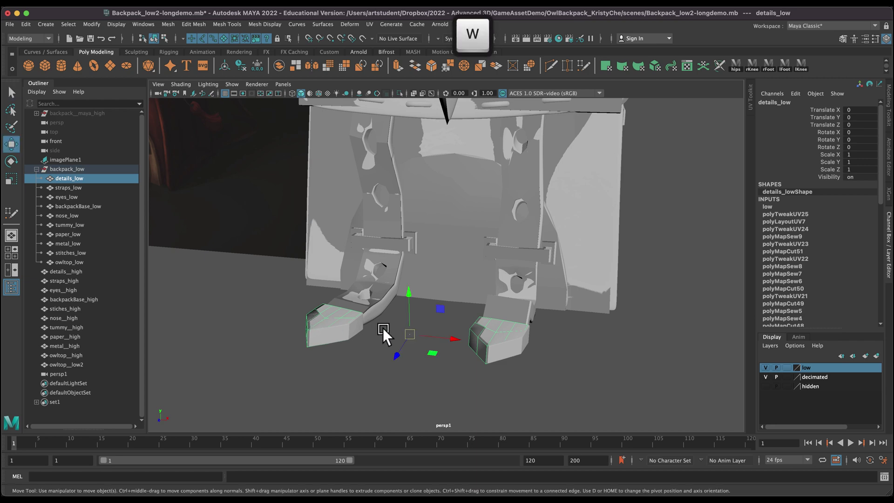
{"action": "left_click_drag", "start_coordinate": [346, 190], "coordinate": [366, 356], "text": "alt"}
{"action": "middle_click_drag", "start_coordinate": [364, 358], "coordinate": [318, 97], "text": "alt"}
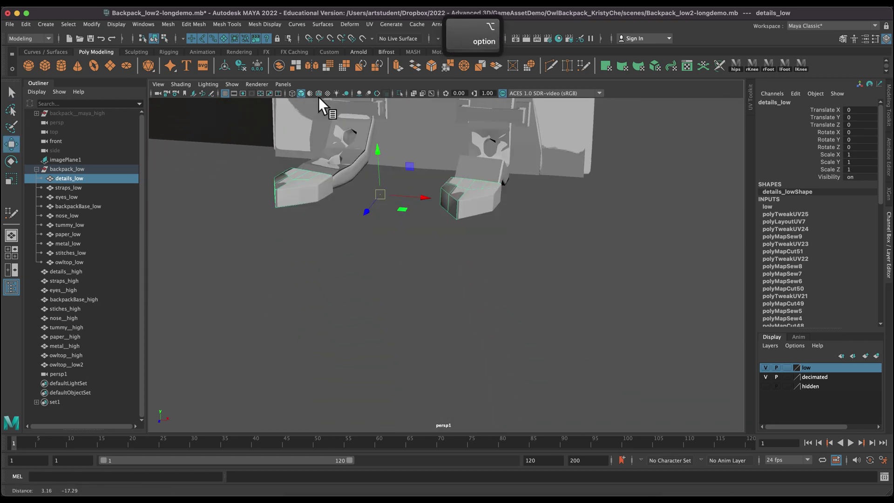
{"action": "middle_click_drag", "start_coordinate": [343, 185], "coordinate": [396, 227], "text": "alt"}
{"action": "left_click_drag", "start_coordinate": [440, 345], "coordinate": [440, 345]}
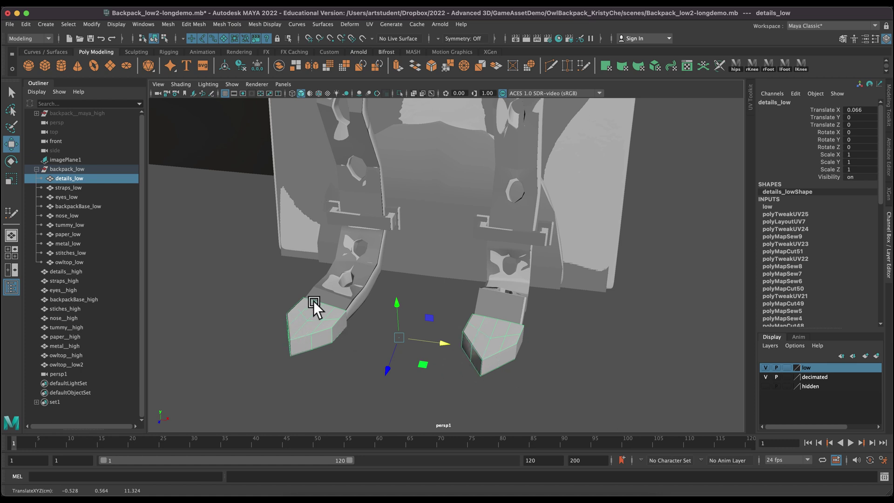
Parent the decimated boots details__high into backpack_low, then select the old details_low.
{"action": "left_click", "coordinate": [469, 384]}
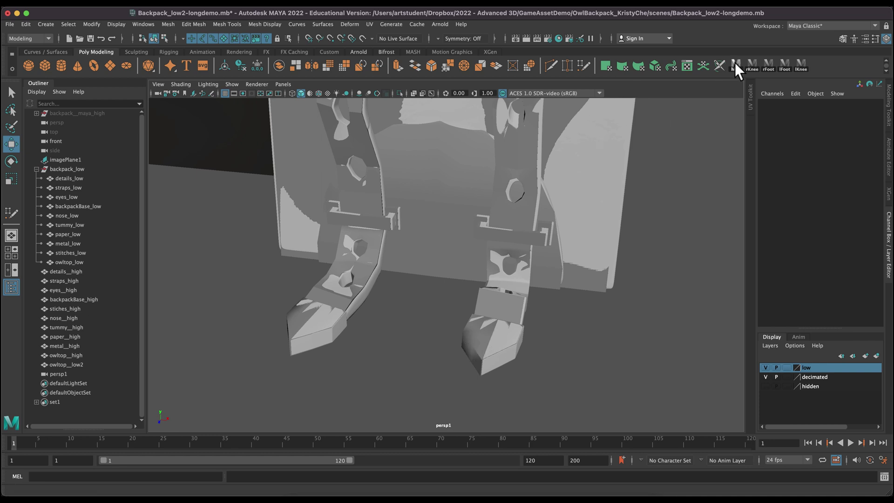
{"action": "left_click", "coordinate": [529, 325]}
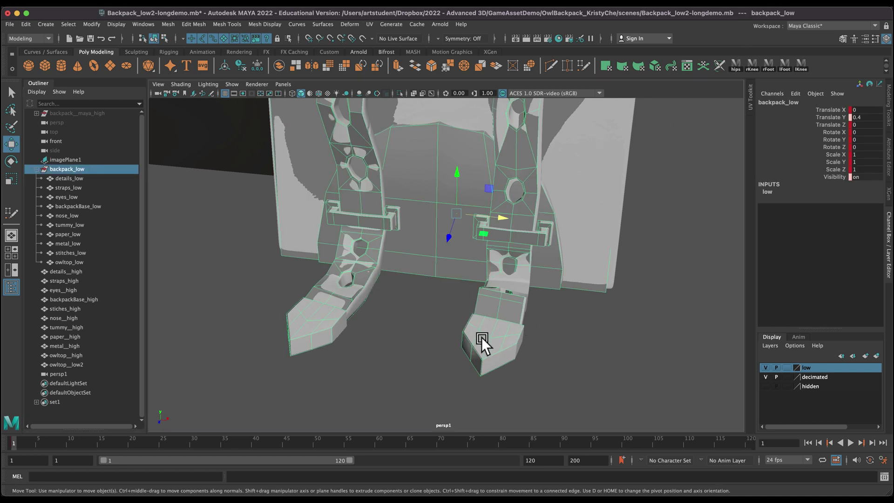
{"action": "left_click_drag", "start_coordinate": [481, 337], "coordinate": [554, 351]}
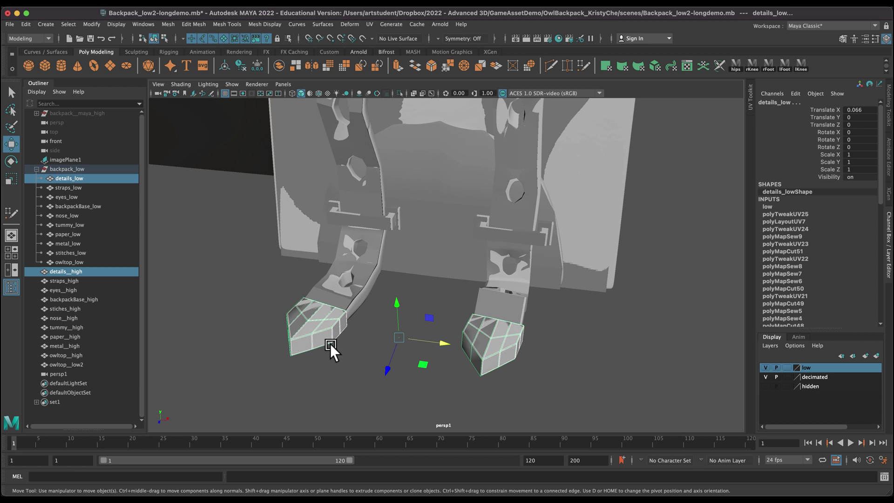
{"action": "left_click", "coordinate": [83, 178]}
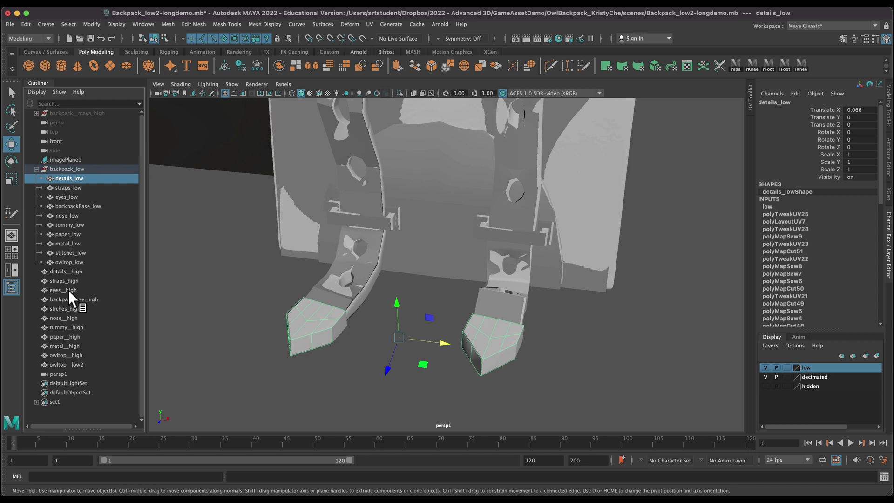
{"action": "left_click", "coordinate": [73, 271]}
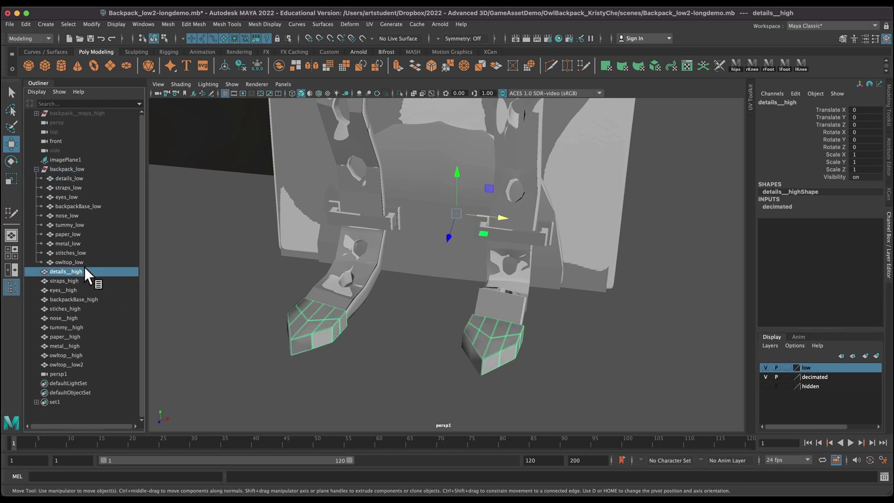
{"action": "middle_click_drag", "start_coordinate": [76, 269], "coordinate": [68, 168]}
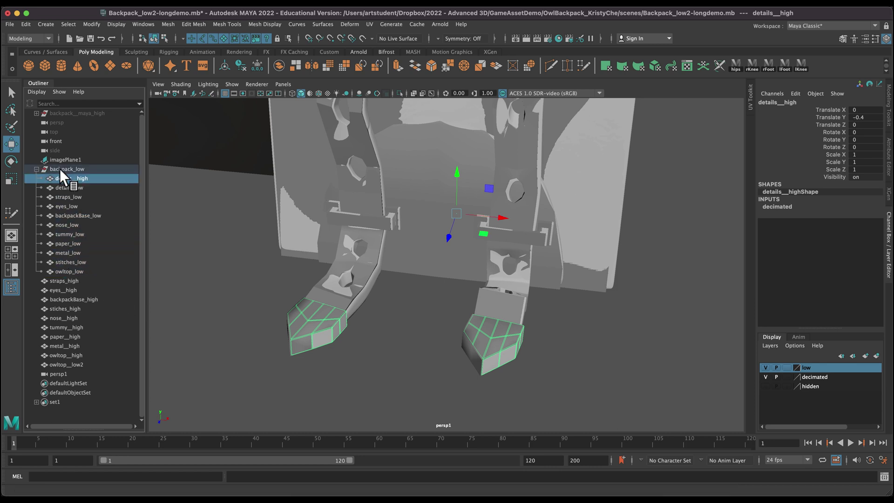
{"action": "left_click", "coordinate": [67, 187]}
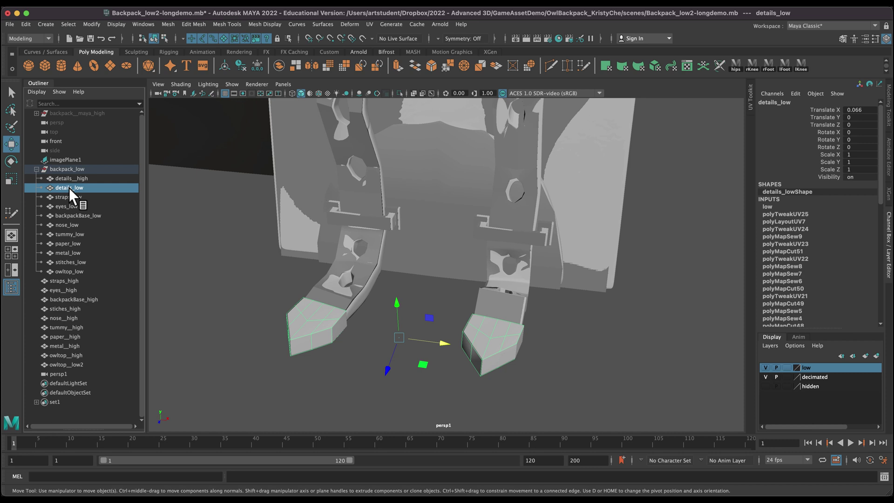
Rename details__high inside backpack_low to details__low.
{"action": "middle_click_drag", "start_coordinate": [68, 188], "coordinate": [84, 113]}
{"action": "left_click", "coordinate": [74, 179]}
{"action": "double_click", "coordinate": [74, 179]}
{"action": "key", "text": "Right"}
{"action": "key", "text": "BackSpace"}
{"action": "key", "text": "BackSpace"}
{"action": "key", "text": "BackSpace"}
{"action": "key", "text": "BackSpace"}
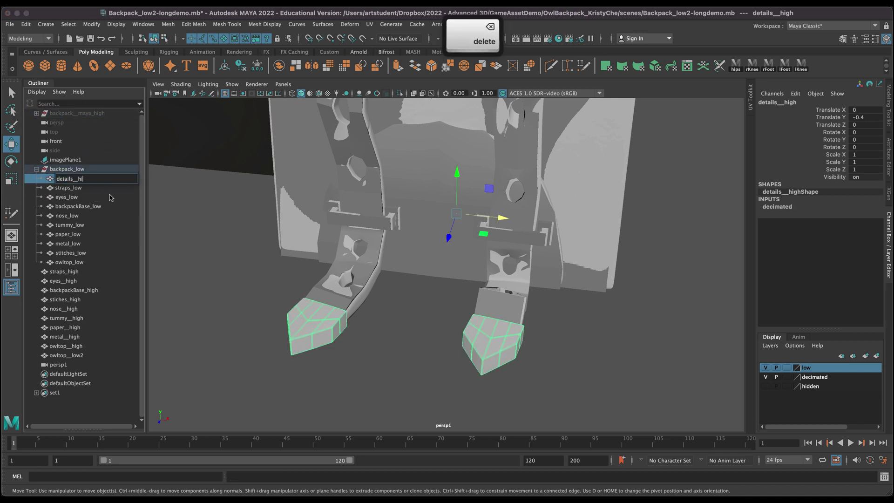
{"action": "type", "text": "low"}
{"action": "key", "text": "Return"}
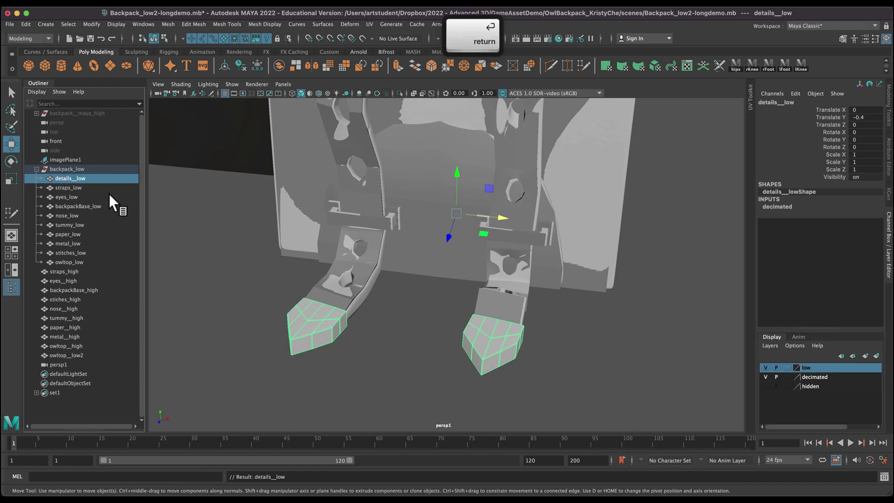
{"action": "middle_click_drag", "start_coordinate": [75, 188], "coordinate": [74, 186]}
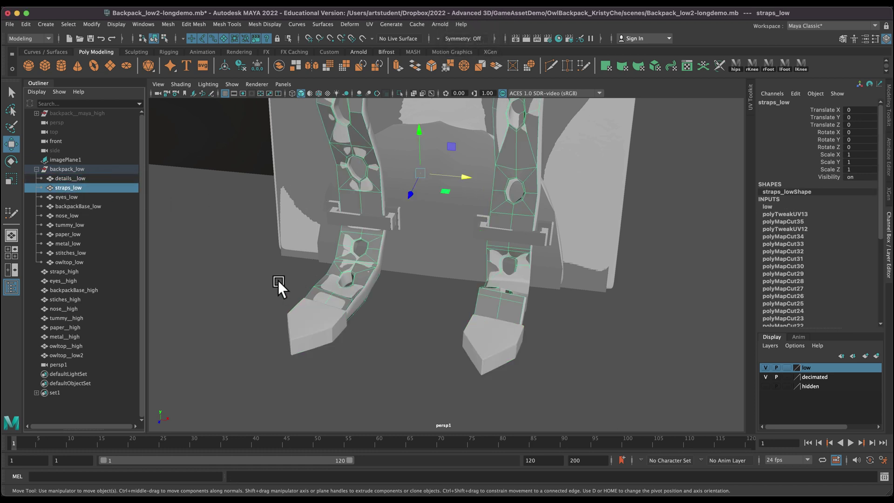
{"action": "left_click_drag", "start_coordinate": [272, 258], "coordinate": [291, 373], "text": "alt"}
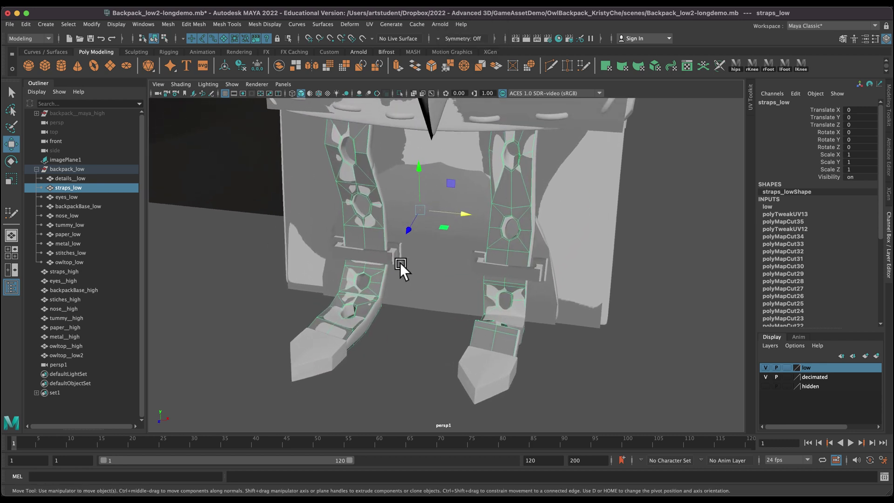
{"action": "left_click_drag", "start_coordinate": [405, 314], "coordinate": [434, 358], "text": "alt"}
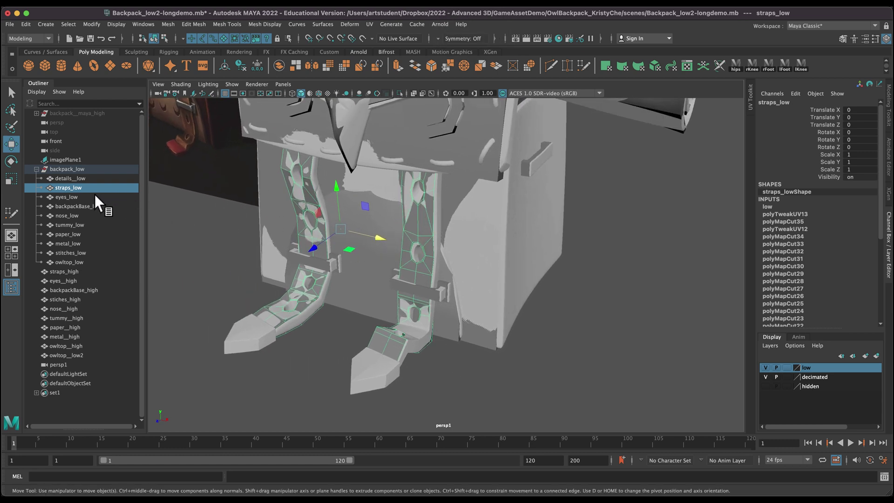
{"action": "left_click", "coordinate": [62, 271]}
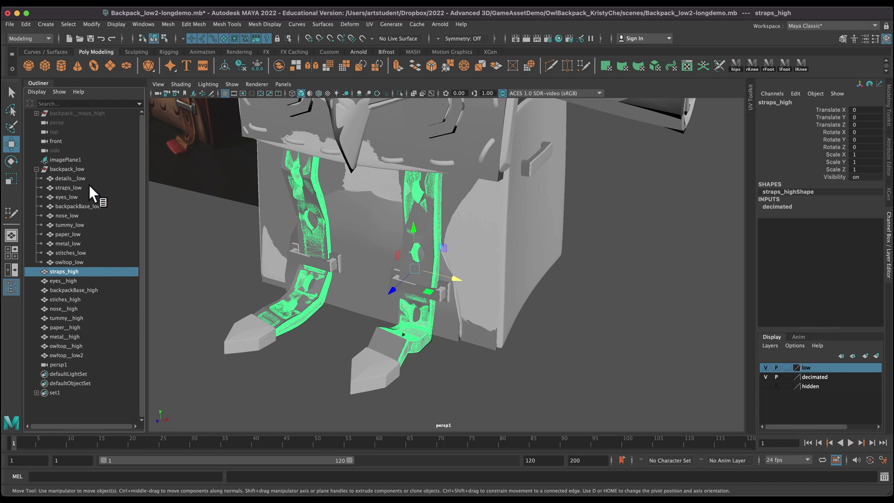
{"action": "left_click", "coordinate": [75, 187]}
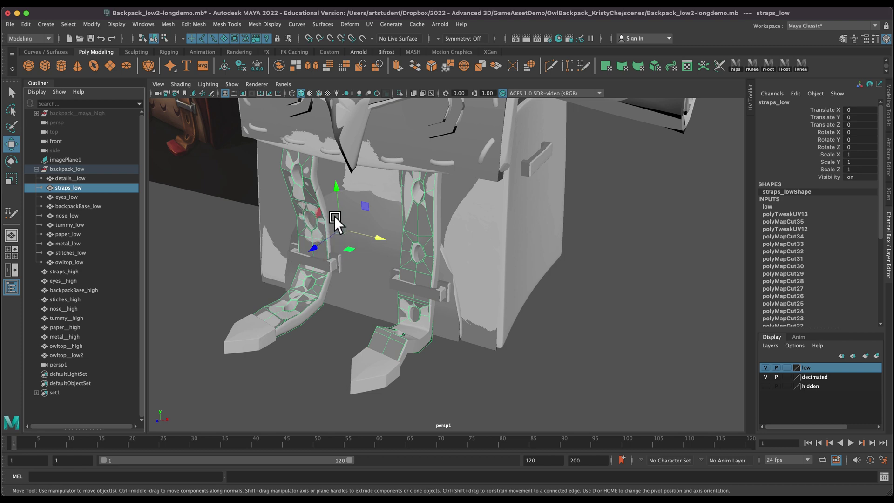
{"action": "right_click_drag", "start_coordinate": [437, 220], "coordinate": [401, 219]}
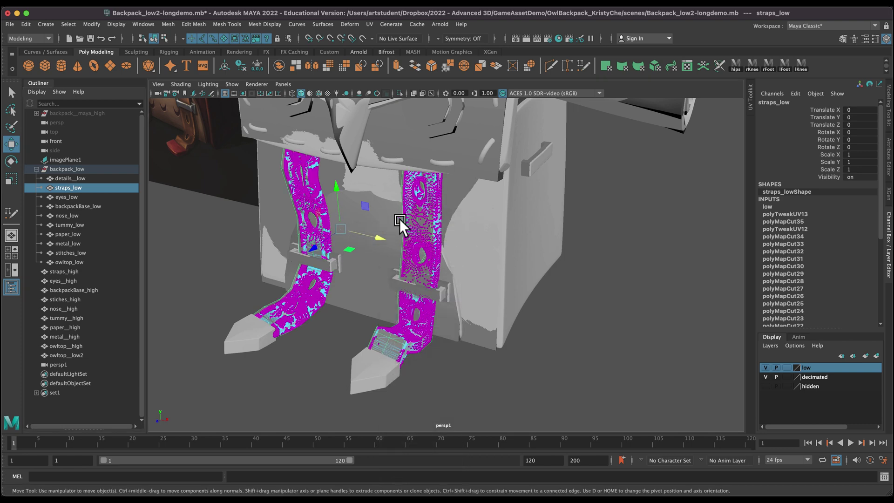
{"action": "left_click_drag", "start_coordinate": [392, 219], "coordinate": [378, 218]}
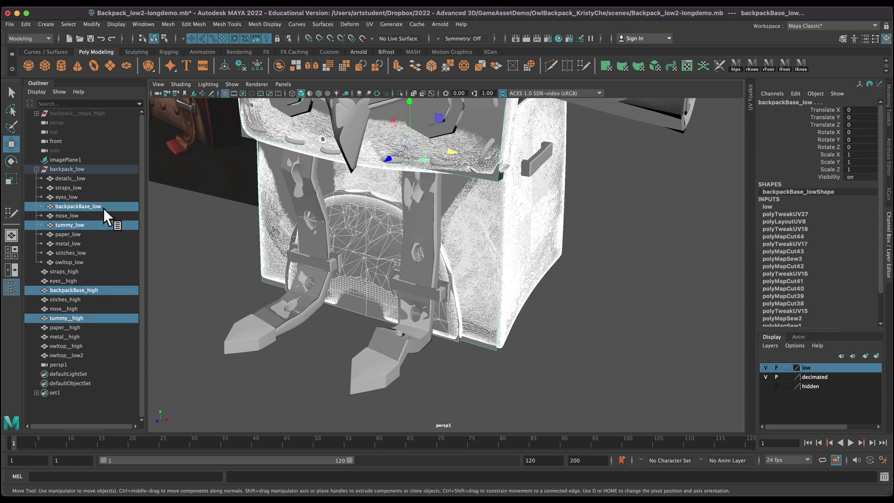
{"action": "left_click", "coordinate": [75, 188]}
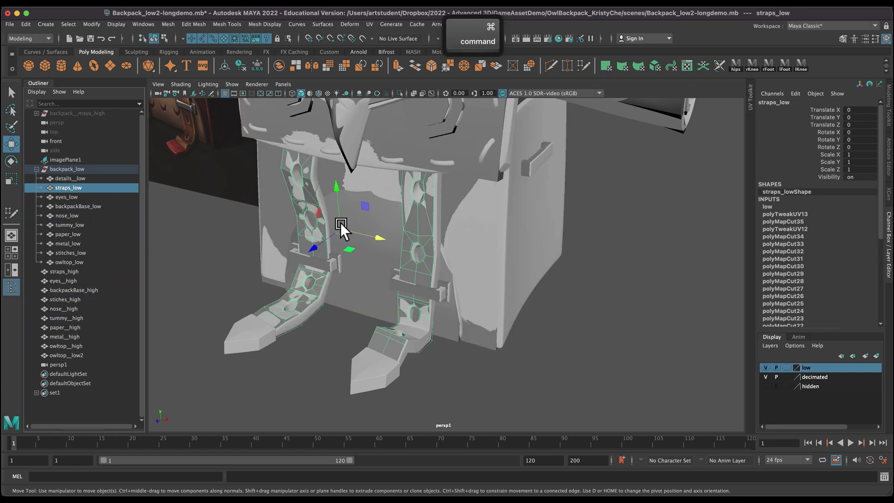
Move the straps_low vertices at the strap bends so they follow the straps underneath.
{"action": "right_click_drag", "start_coordinate": [309, 215], "coordinate": [263, 204]}
{"action": "left_click_drag", "start_coordinate": [281, 191], "coordinate": [337, 207]}
{"action": "left_click_drag", "start_coordinate": [281, 222], "coordinate": [280, 221]}
{"action": "left_click_drag", "start_coordinate": [347, 213], "coordinate": [348, 214]}
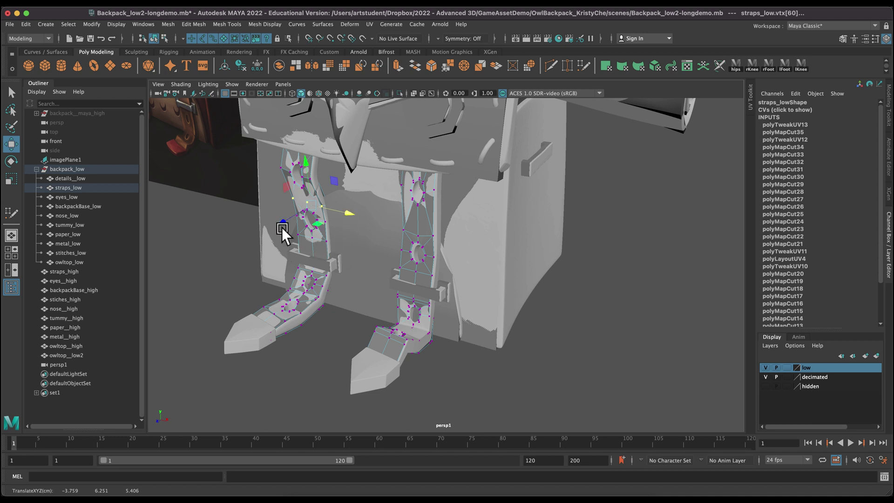
{"action": "left_click_drag", "start_coordinate": [293, 233], "coordinate": [289, 255]}
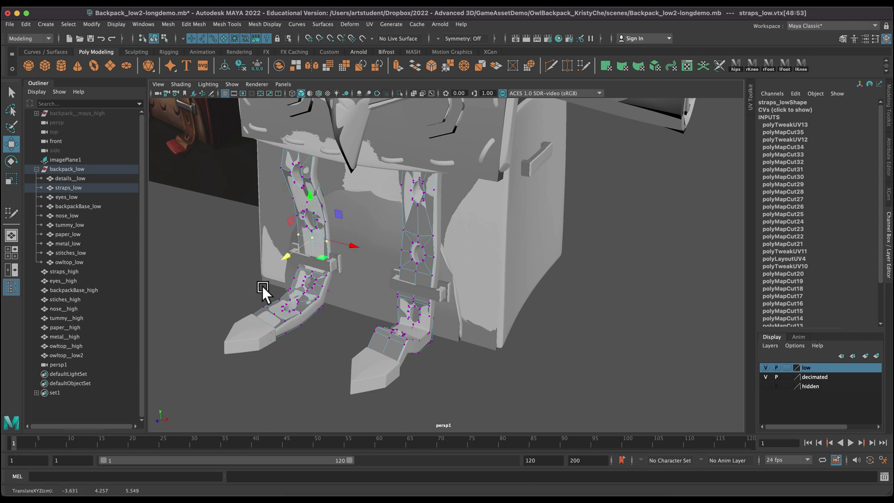
{"action": "left_click_drag", "start_coordinate": [392, 318], "coordinate": [449, 355]}
{"action": "left_click", "coordinate": [433, 373]}
{"action": "right_click_drag", "start_coordinate": [459, 369], "coordinate": [507, 398], "text": "alt"}
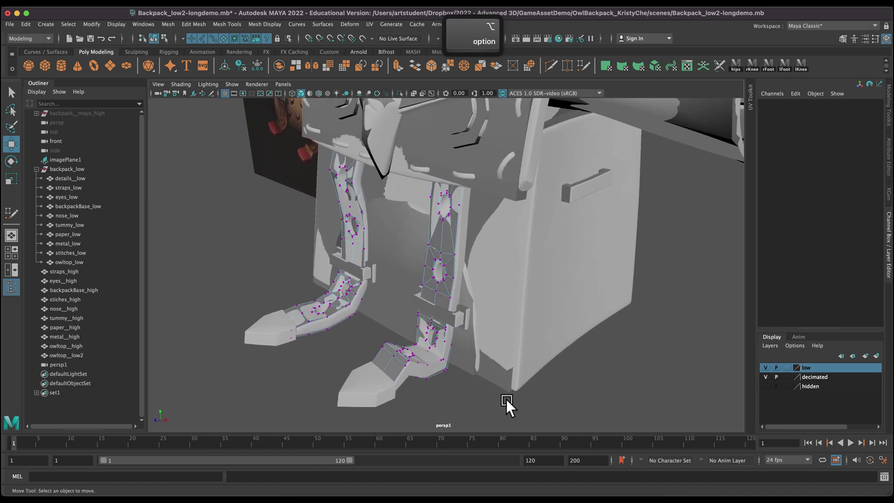
Select eyes_low and zoom onto the owl's face, then undo that selection.
{"action": "left_click", "coordinate": [68, 196]}
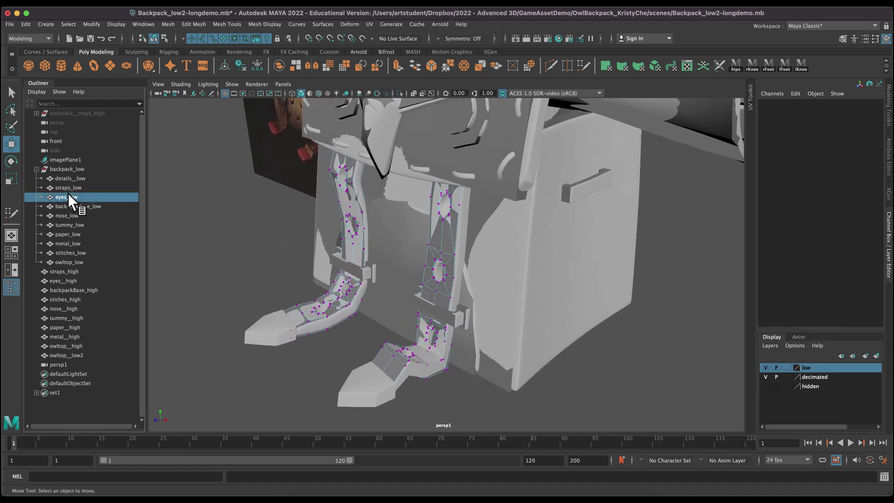
{"action": "right_click_drag", "start_coordinate": [178, 280], "coordinate": [206, 271], "text": "alt"}
{"action": "left_click_drag", "start_coordinate": [205, 271], "coordinate": [206, 309], "text": "alt"}
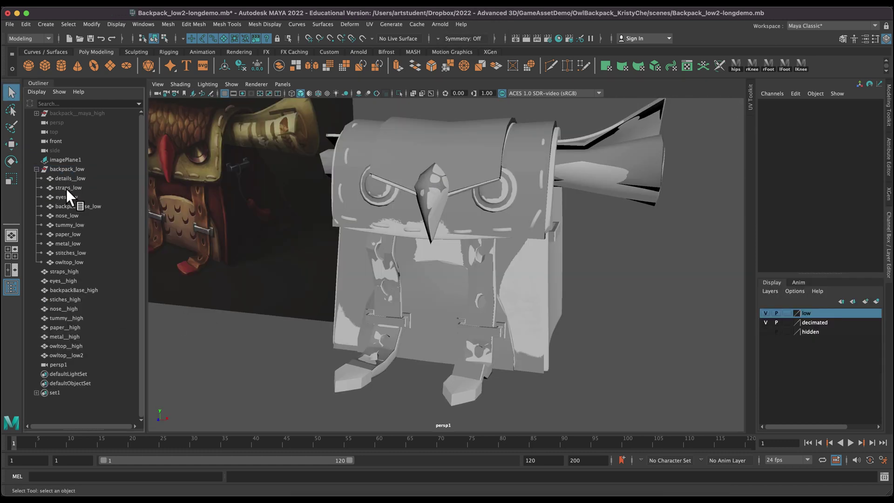
{"action": "left_click", "coordinate": [66, 196]}
{"action": "key", "text": "super"}
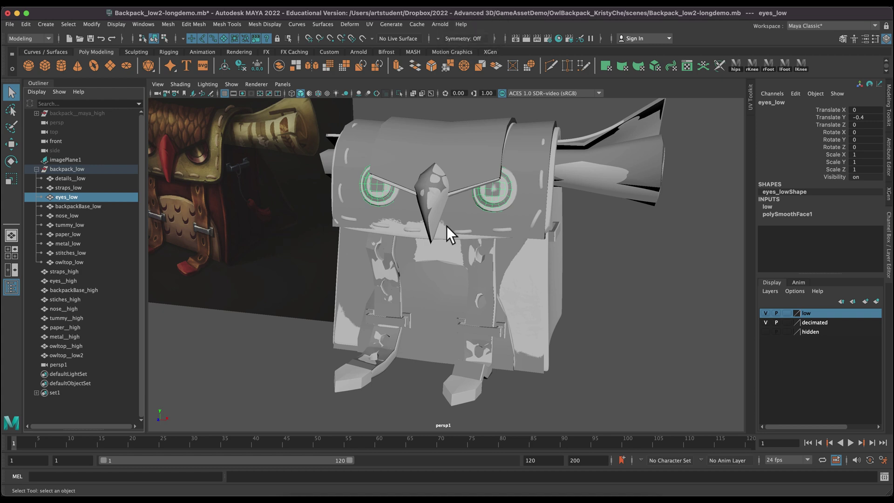
{"action": "right_click_drag", "start_coordinate": [576, 256], "coordinate": [696, 227], "text": "alt"}
{"action": "middle_click_drag", "start_coordinate": [696, 227], "coordinate": [675, 357], "text": "alt"}
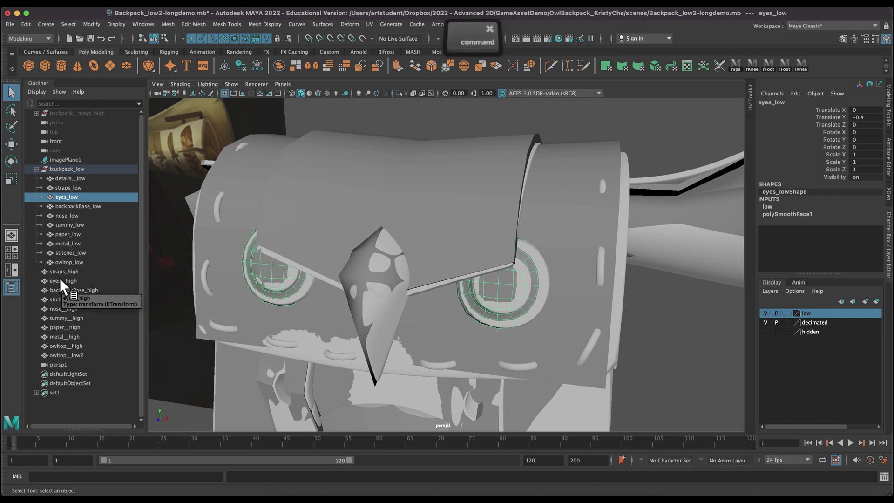
{"action": "key", "text": "super+z"}
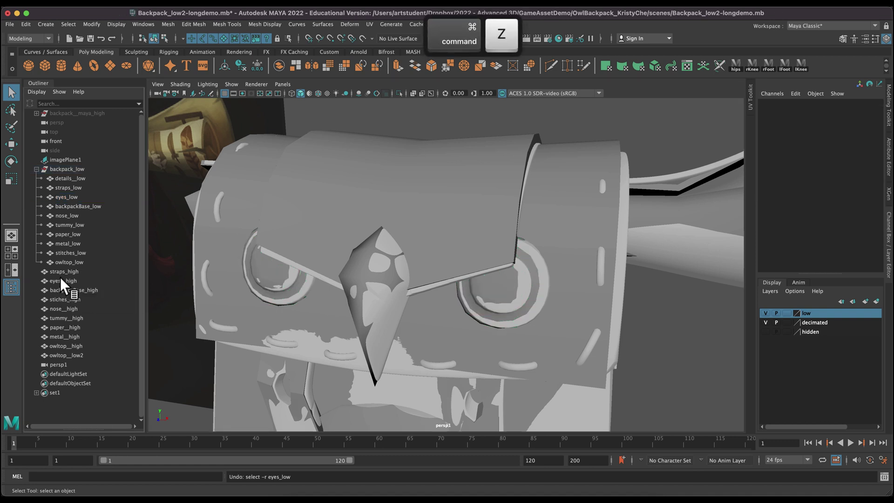
Reselect eyes_low and add the high-poly eyes from the viewport to the selection.
{"action": "left_click", "coordinate": [66, 196]}
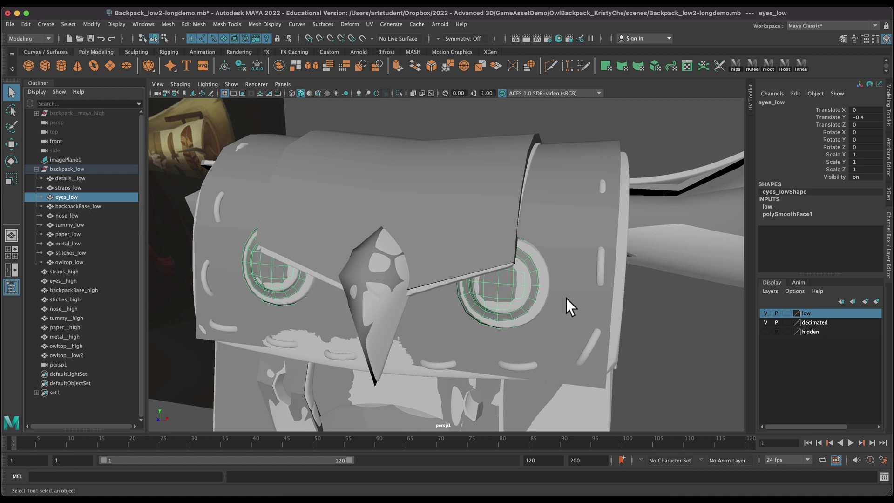
{"action": "left_click_drag", "start_coordinate": [655, 326], "coordinate": [667, 365], "text": "alt"}
{"action": "left_click", "coordinate": [499, 310]}
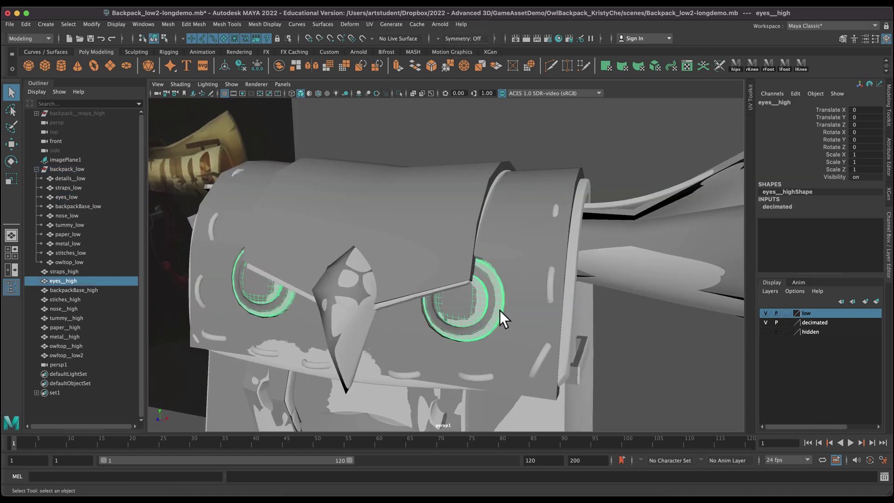
{"action": "left_click", "coordinate": [456, 302]}
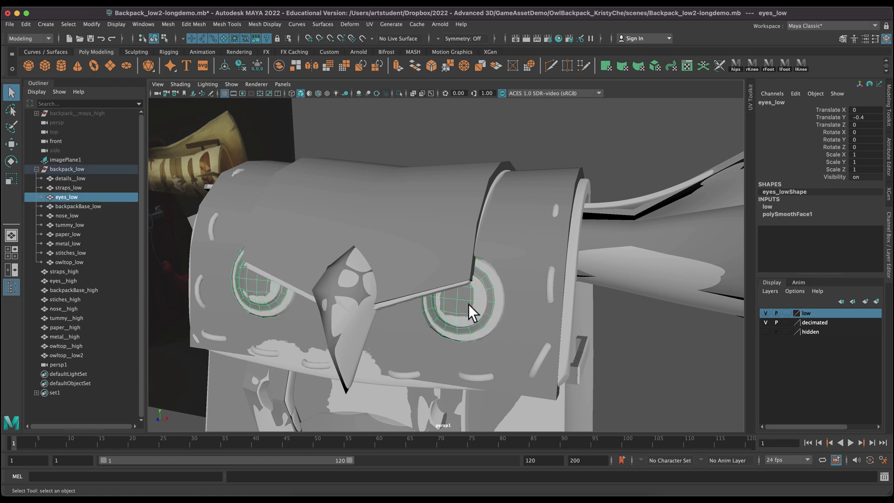
{"action": "left_click_drag", "start_coordinate": [632, 337], "coordinate": [632, 333], "text": "alt"}
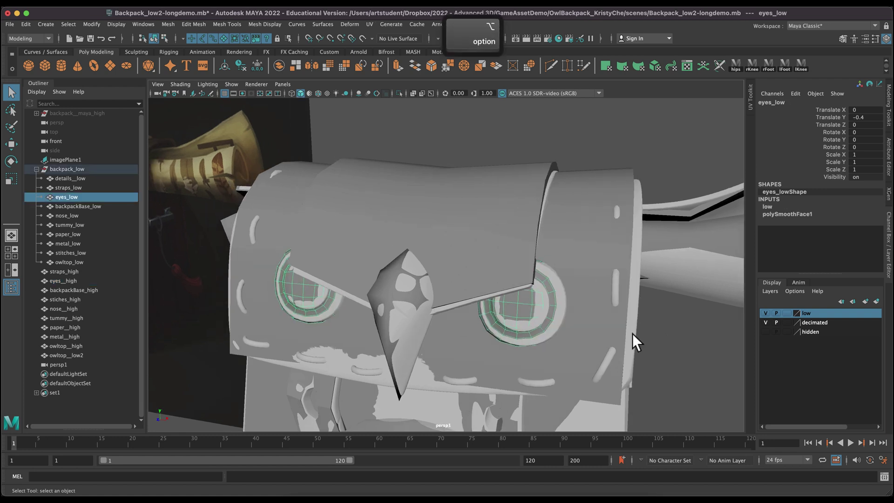
{"action": "left_click", "coordinate": [331, 297], "text": "shift"}
Isolate the two eye meshes and centre both in the viewport.
{"action": "left_click", "coordinate": [398, 93]}
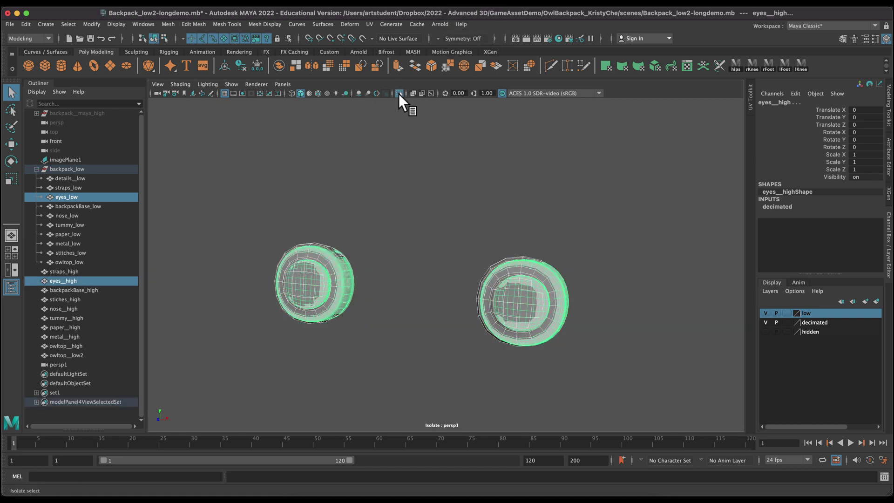
{"action": "left_click_drag", "start_coordinate": [424, 319], "coordinate": [428, 319], "text": "alt"}
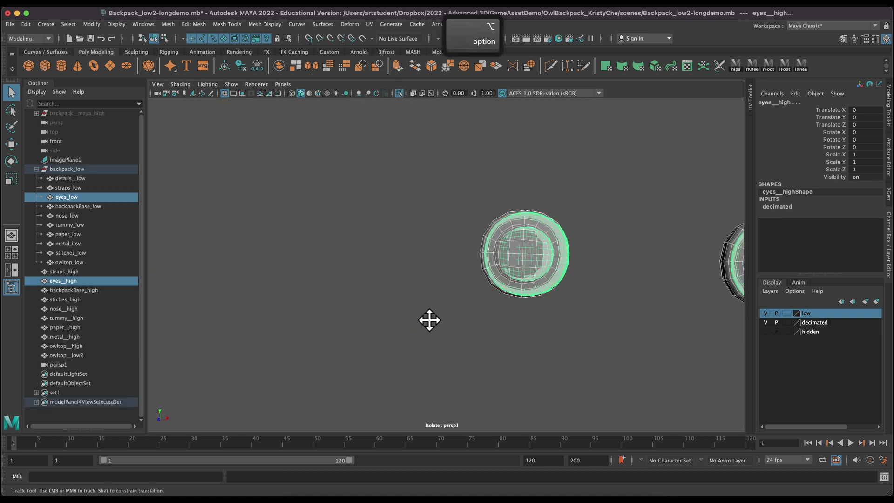
{"action": "middle_click_drag", "start_coordinate": [428, 319], "coordinate": [207, 319], "text": "alt"}
{"action": "middle_click_drag", "start_coordinate": [317, 339], "coordinate": [365, 332], "text": "alt"}
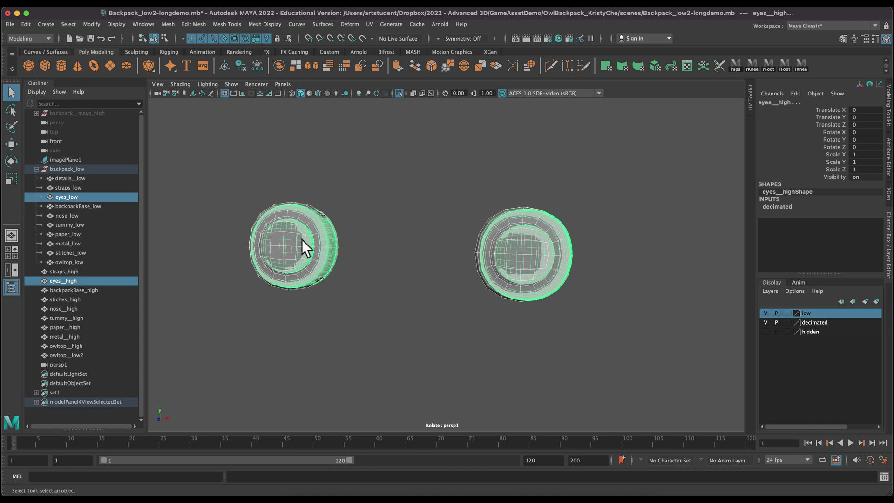
{"action": "key", "text": "r"}
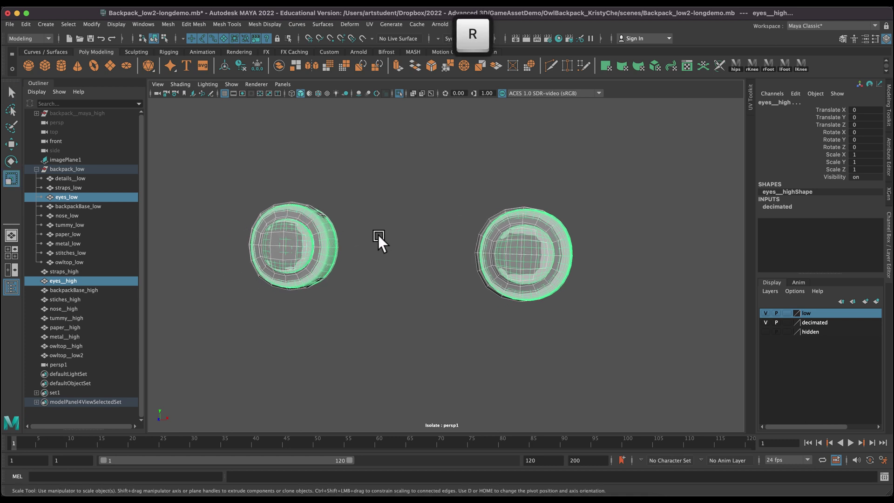
{"action": "left_click", "coordinate": [378, 303]}
{"action": "left_click", "coordinate": [333, 249]}
{"action": "middle_click_drag", "start_coordinate": [347, 278], "coordinate": [420, 292], "text": "alt"}
Move eyes_low along X to Translate X 0.097.
{"action": "left_click", "coordinate": [338, 225]}
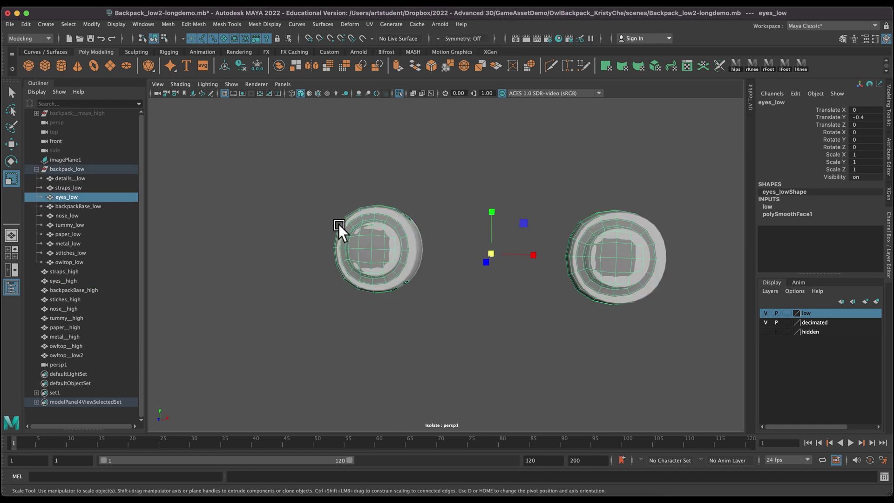
{"action": "key", "text": "w"}
{"action": "left_click_drag", "start_coordinate": [527, 257], "coordinate": [540, 256]}
{"action": "middle_click_drag", "start_coordinate": [402, 315], "coordinate": [368, 306], "text": "alt"}
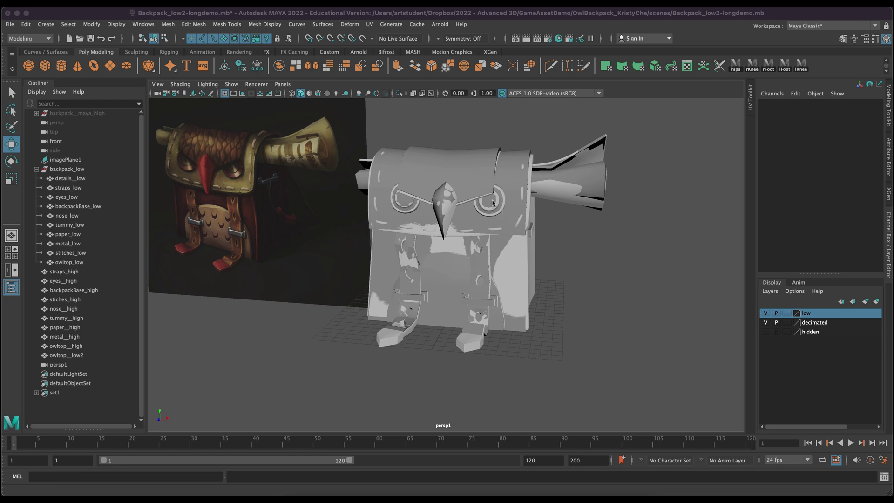
Select backpackBase_low and scale it to 1.043 on X.
{"action": "left_click", "coordinate": [471, 172]}
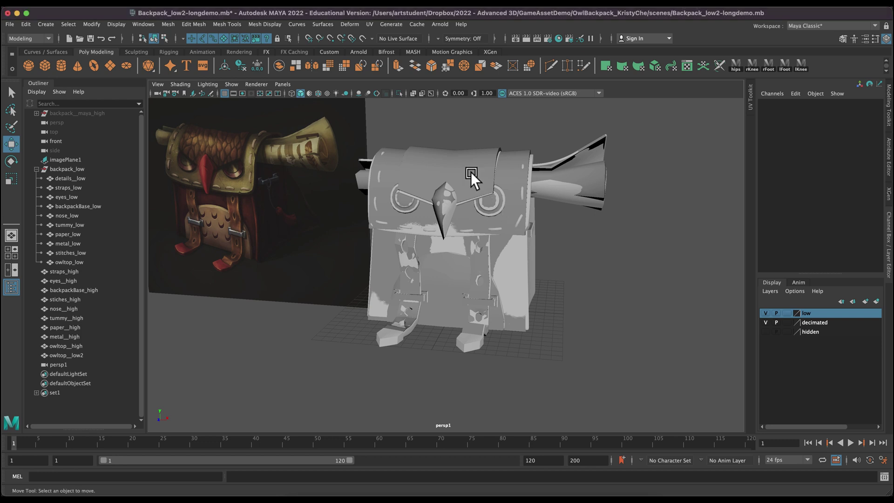
{"action": "left_click", "coordinate": [85, 206]}
{"action": "left_click_drag", "start_coordinate": [518, 347], "coordinate": [513, 345], "text": "alt"}
{"action": "right_click_drag", "start_coordinate": [514, 345], "coordinate": [553, 384], "text": "alt"}
{"action": "middle_click_drag", "start_coordinate": [549, 335], "coordinate": [534, 401], "text": "alt"}
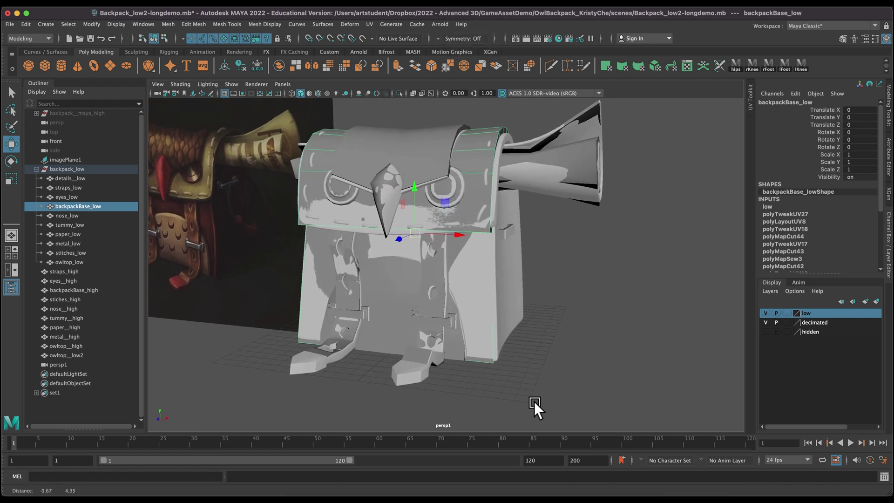
{"action": "left_click_drag", "start_coordinate": [515, 345], "coordinate": [507, 391], "text": "alt"}
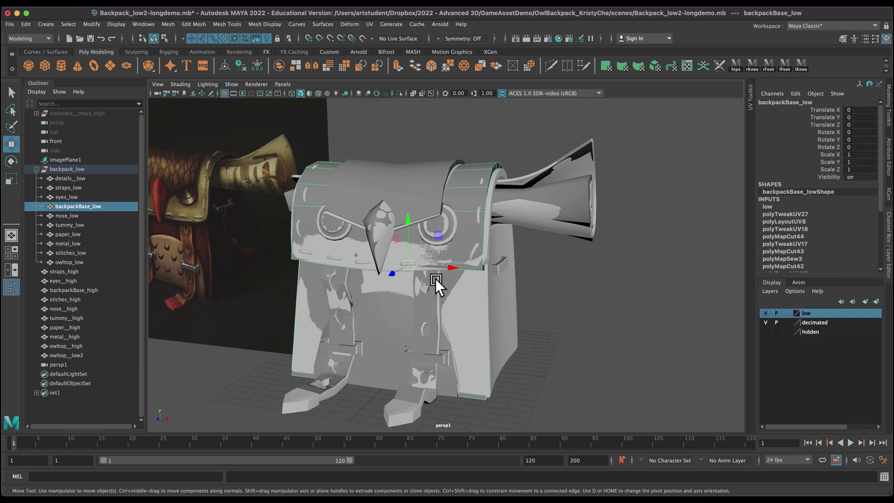
{"action": "key", "text": "r"}
{"action": "left_click_drag", "start_coordinate": [446, 265], "coordinate": [448, 267]}
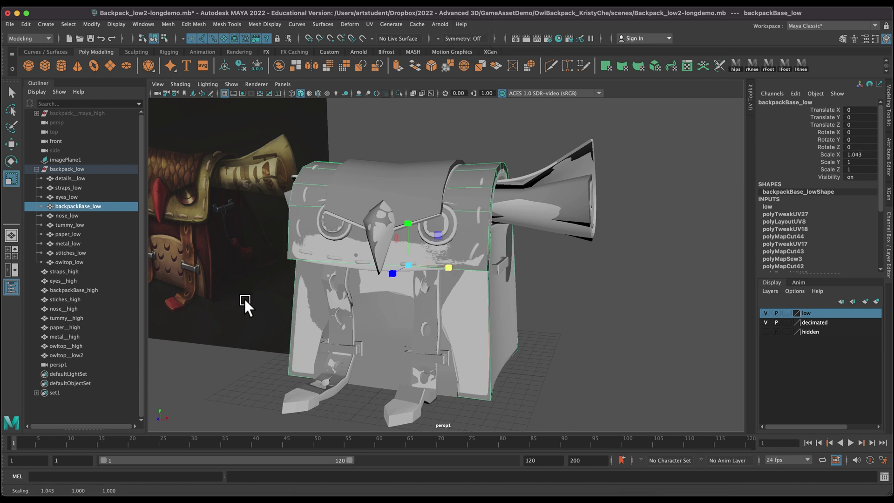
Check the widened base from below and front, then select backpackBase_high to compare.
{"action": "left_click_drag", "start_coordinate": [240, 300], "coordinate": [329, 325], "text": "alt"}
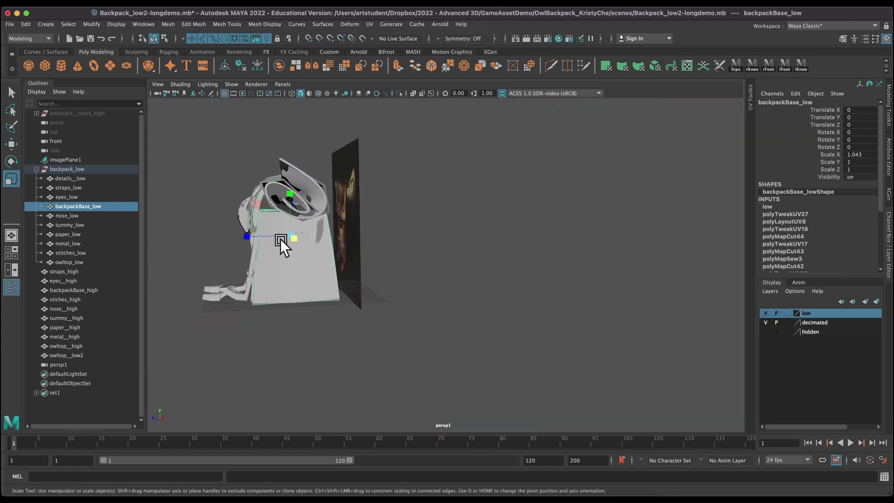
{"action": "right_click_drag", "start_coordinate": [283, 257], "coordinate": [451, 349], "text": "alt"}
{"action": "right_click_drag", "start_coordinate": [319, 321], "coordinate": [487, 371], "text": "alt"}
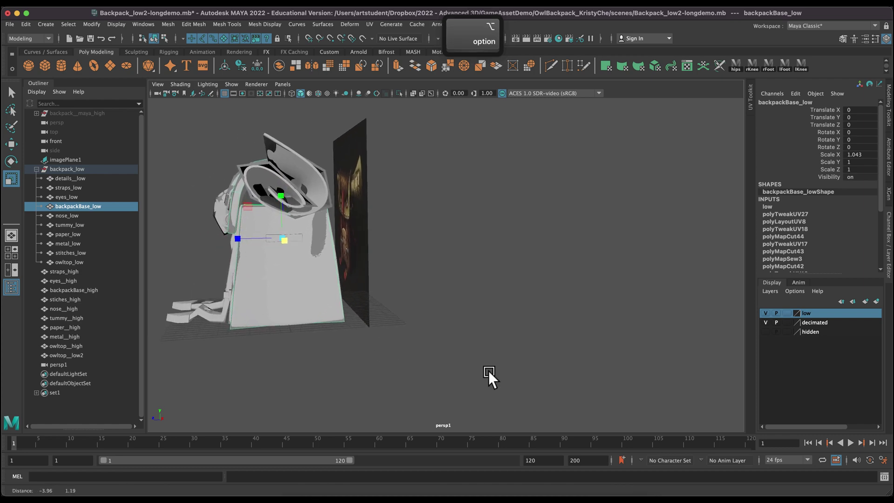
{"action": "left_click_drag", "start_coordinate": [356, 353], "coordinate": [367, 312], "text": "alt"}
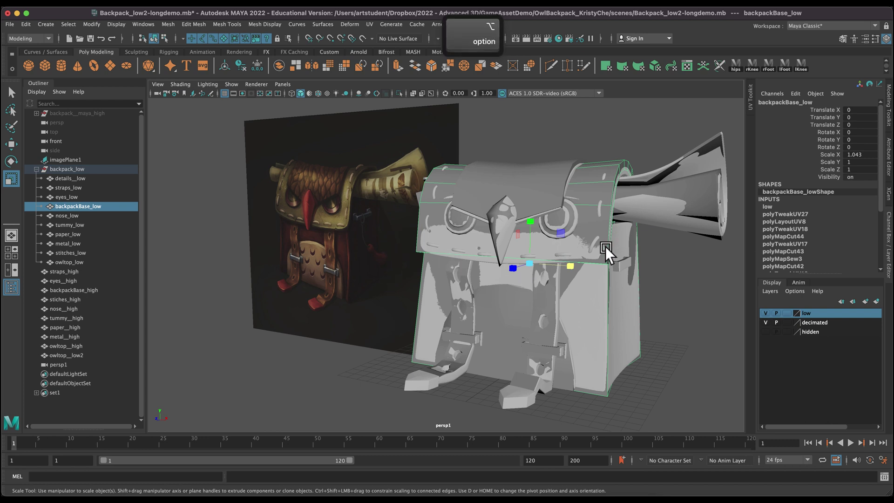
{"action": "left_click", "coordinate": [79, 290]}
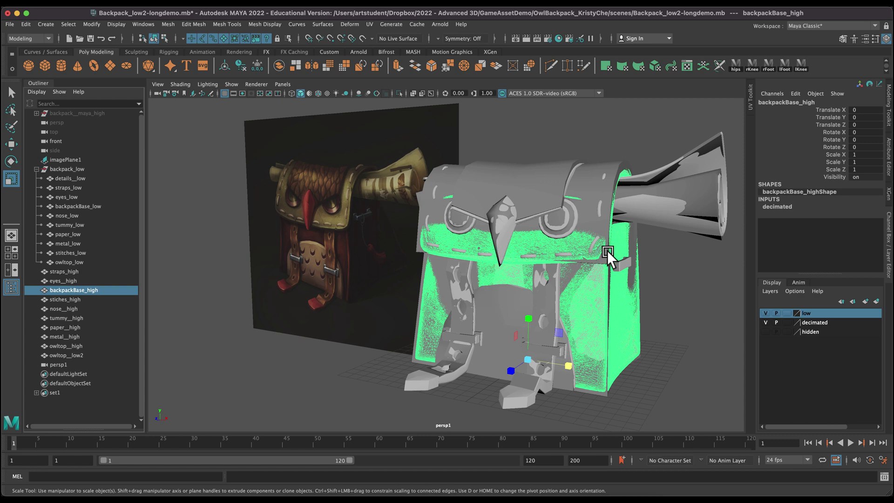
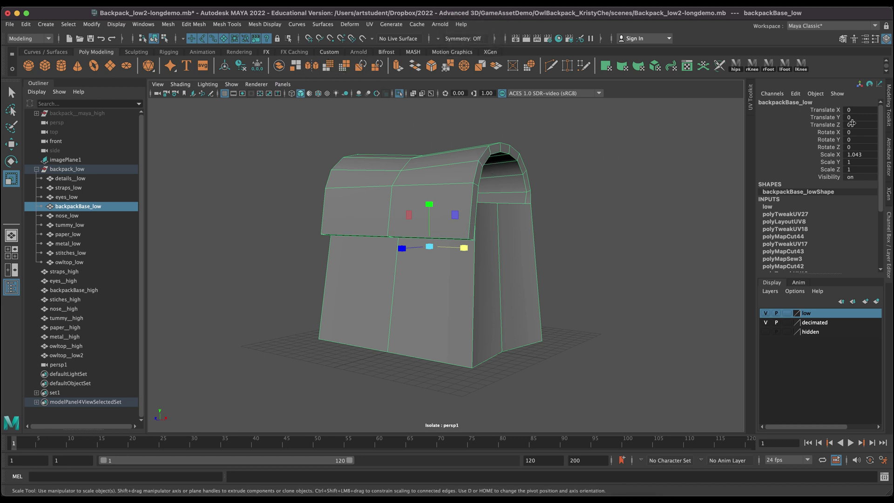
Select two edges on the backpack base's top flap in multi-component mode.
{"action": "left_click", "coordinate": [888, 112]}
{"action": "left_click", "coordinate": [823, 116]}
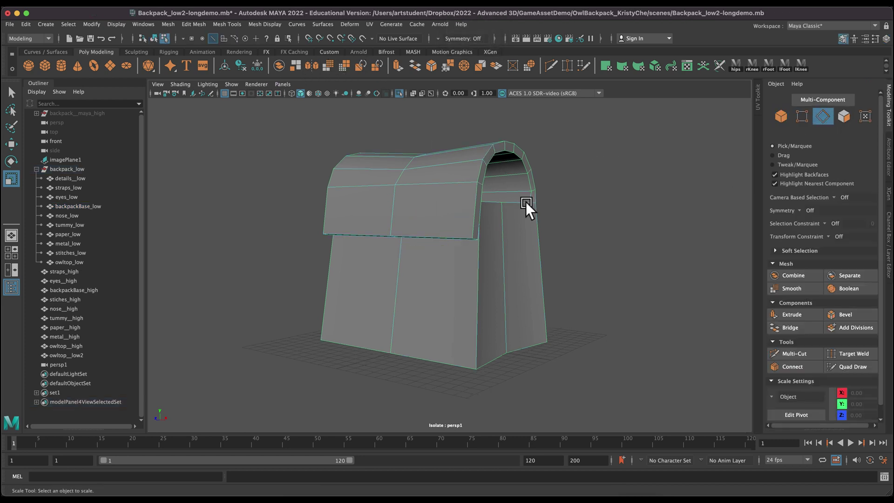
{"action": "left_click", "coordinate": [473, 238]}
{"action": "left_click_drag", "start_coordinate": [344, 251], "coordinate": [574, 214], "text": "alt"}
{"action": "right_click_drag", "start_coordinate": [574, 215], "coordinate": [246, 279], "text": "alt"}
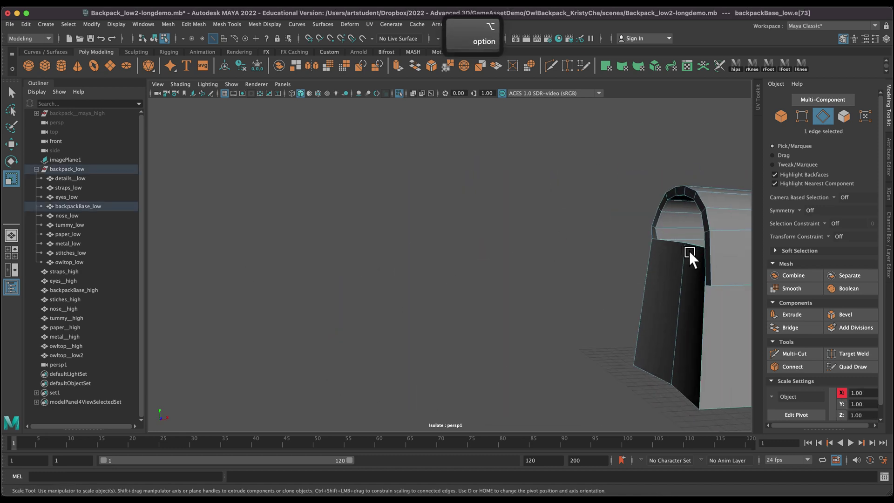
{"action": "left_click", "coordinate": [707, 284], "text": "shift"}
{"action": "left_click_drag", "start_coordinate": [571, 254], "coordinate": [383, 276], "text": "alt"}
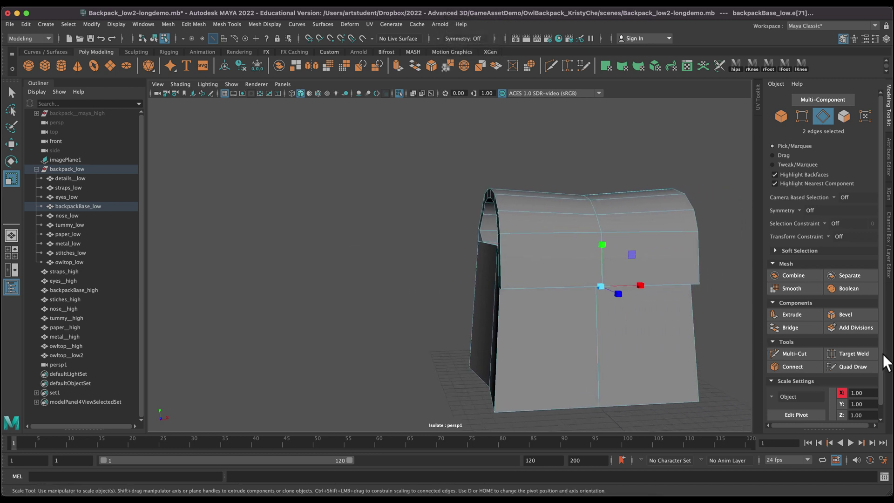
{"action": "scroll", "coordinate": [882, 381], "scroll_direction": "down", "scroll_amount": 1}
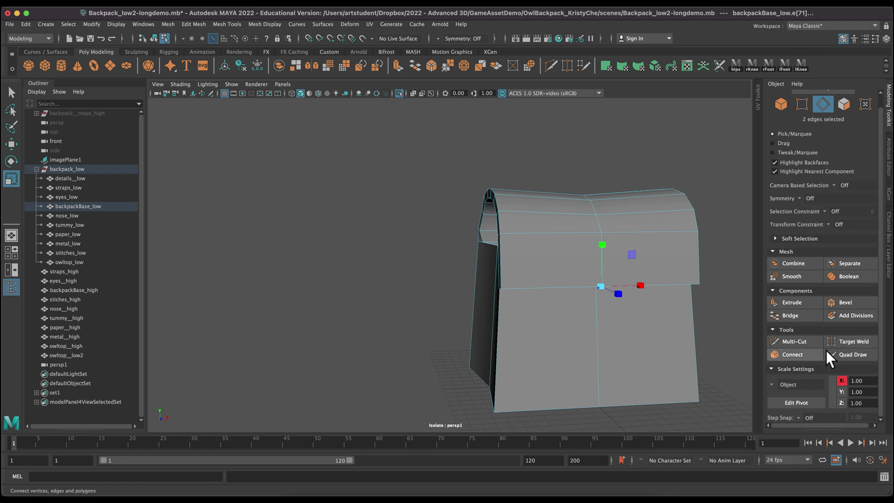
Bevel the two flap edges with Fraction 0.3 and 2 Segments.
{"action": "left_click", "coordinate": [846, 302]}
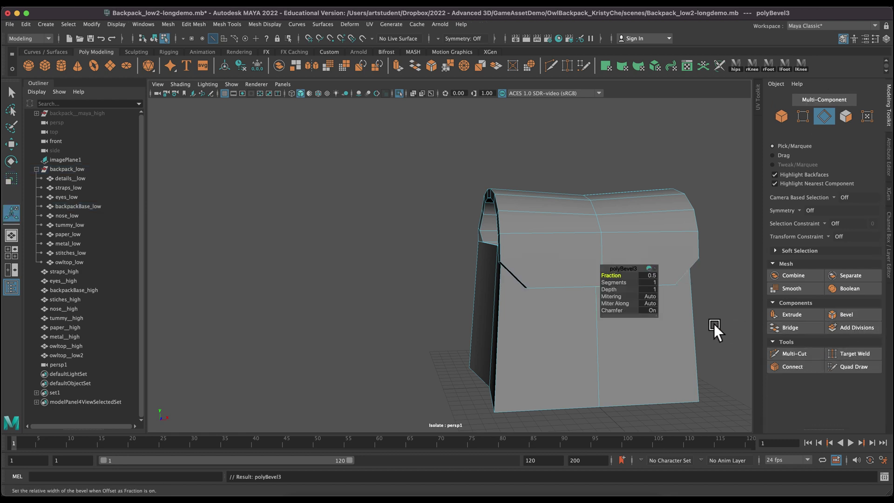
{"action": "left_click", "coordinate": [623, 275]}
{"action": "type", "text": "0.3"}
{"action": "key", "text": "Tab"}
{"action": "type", "text": "2"}
{"action": "key", "text": "Tab"}
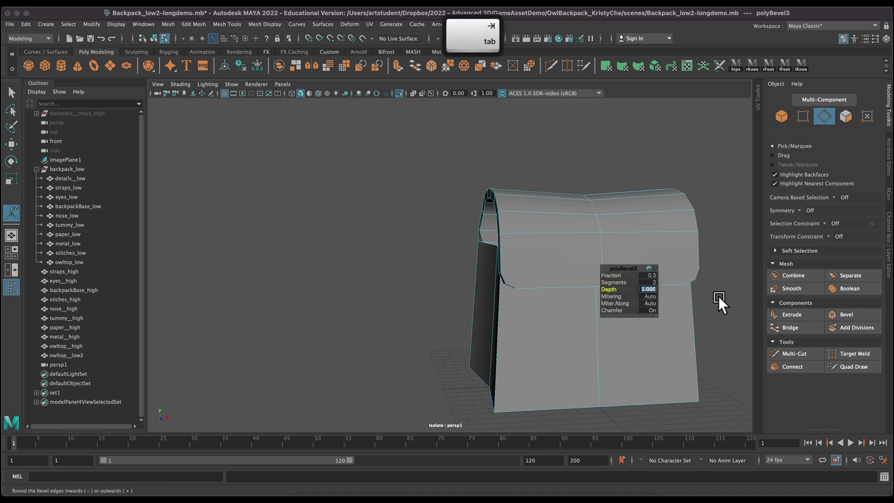
{"action": "key", "text": "alt"}
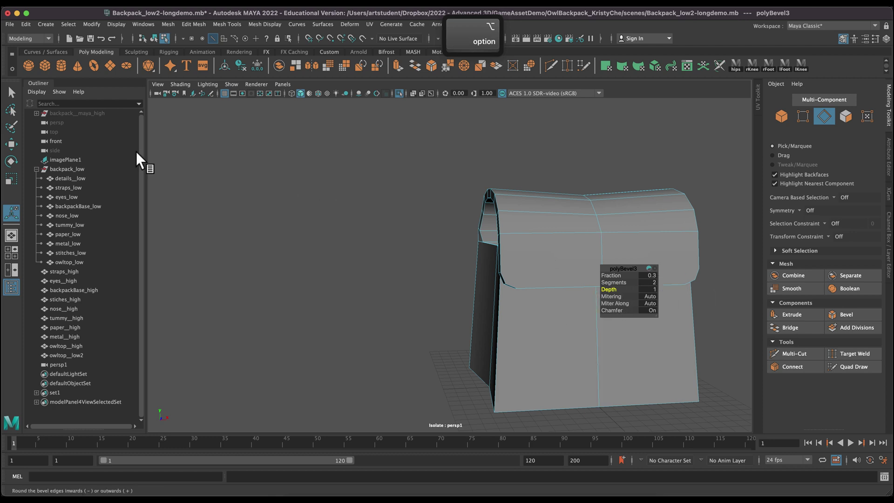
Cut a horizontal edge loop across the flap near its lower edge.
{"action": "left_click", "coordinate": [13, 89]}
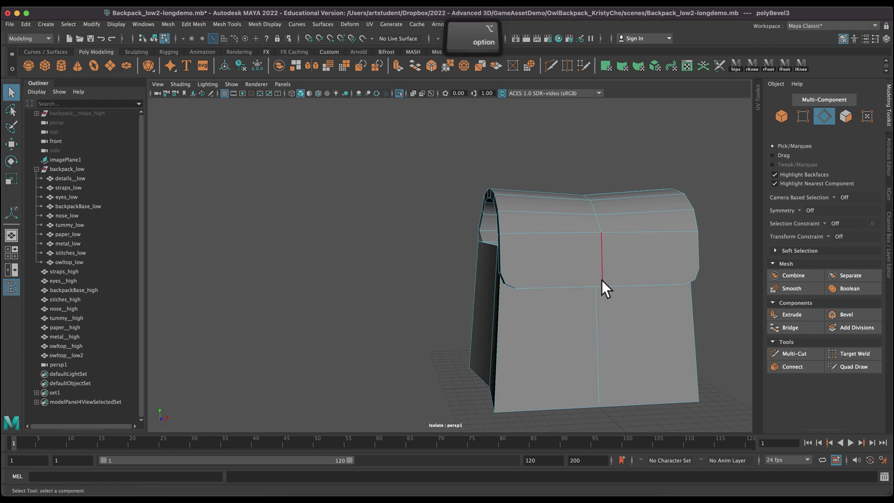
{"action": "middle_click_drag", "start_coordinate": [713, 297], "coordinate": [468, 290], "text": "alt"}
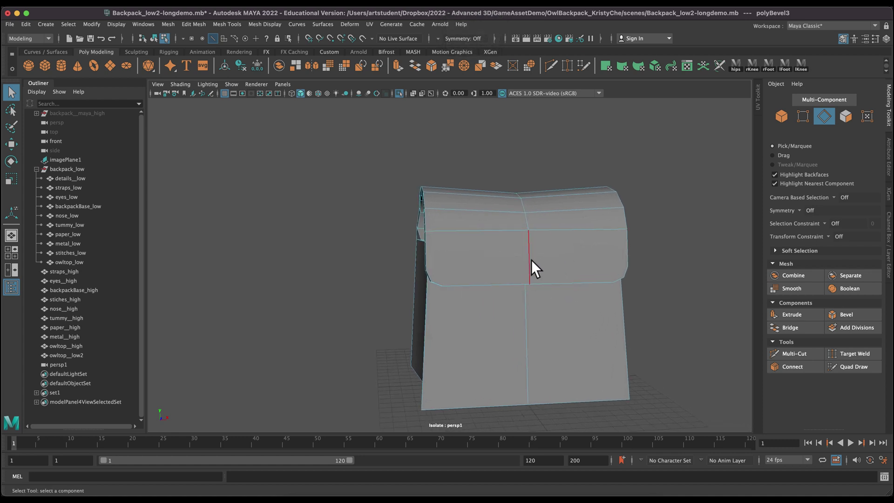
{"action": "left_click", "coordinate": [795, 354]}
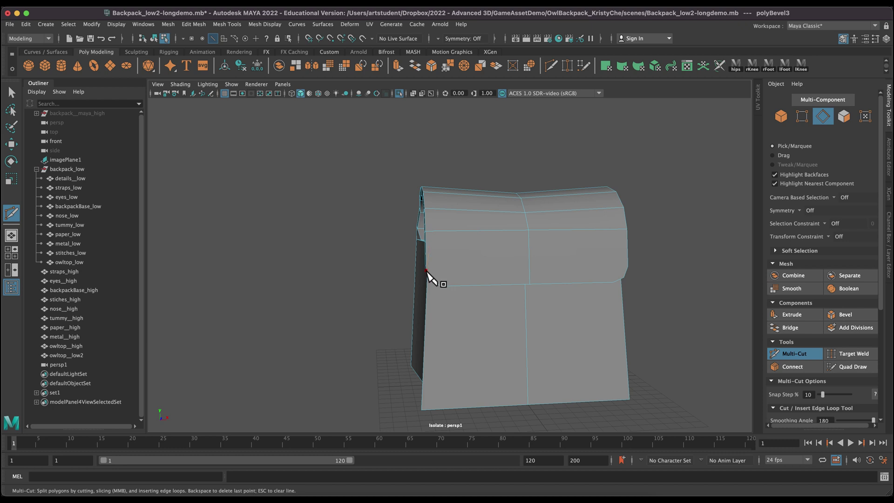
{"action": "left_click", "coordinate": [627, 267]}
{"action": "key", "text": "Return"}
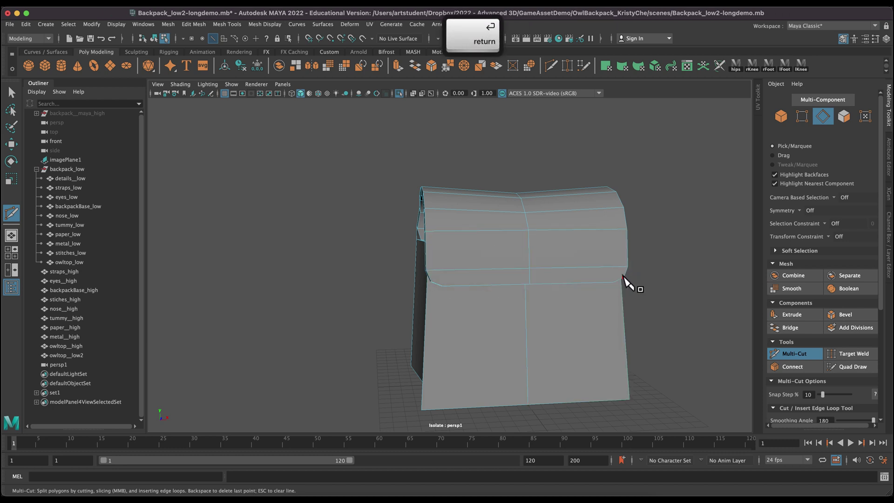
{"action": "left_click", "coordinate": [624, 278]}
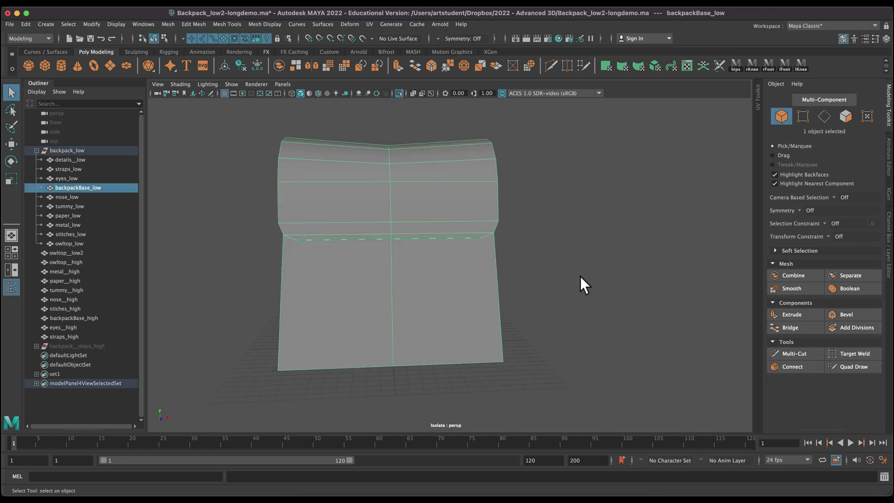
{"action": "right_click_drag", "start_coordinate": [580, 276], "coordinate": [626, 323], "text": "alt"}
{"action": "middle_click_drag", "start_coordinate": [600, 307], "coordinate": [677, 335], "text": "alt"}
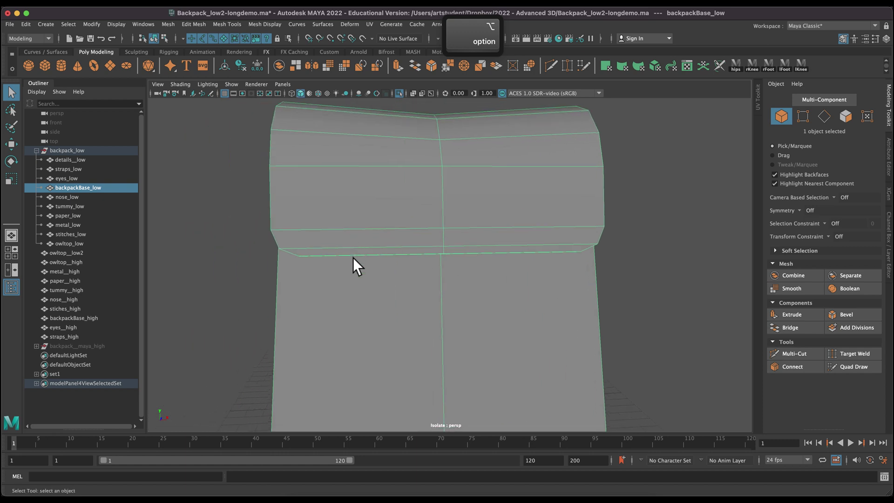
Insert two vertical edge loops either side of centre using a 50% snap step.
{"action": "left_click", "coordinate": [812, 354]}
{"action": "left_click", "coordinate": [280, 196]}
{"action": "scroll", "coordinate": [828, 397], "scroll_direction": "down", "scroll_amount": 2}
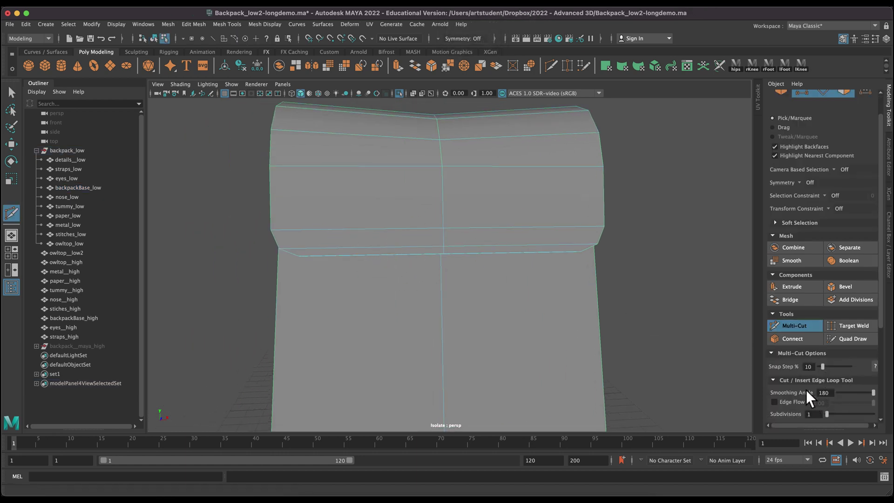
{"action": "type", "text": "50"}
{"action": "key", "text": "Return"}
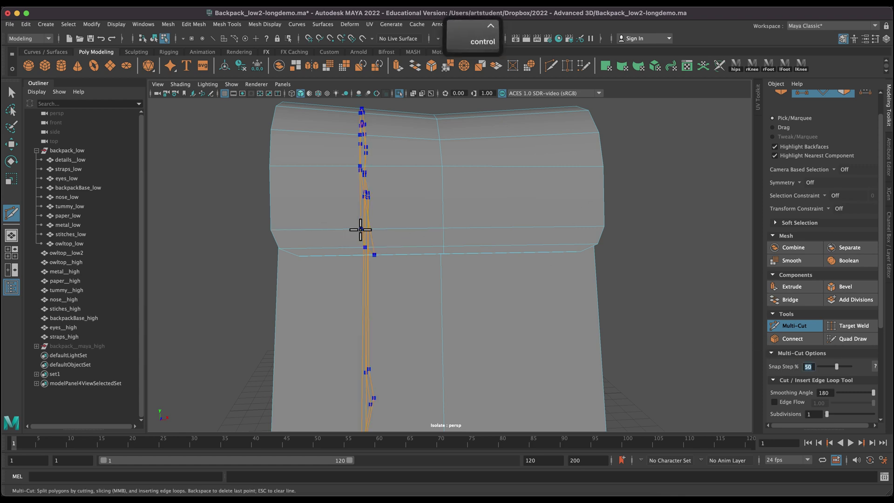
{"action": "key", "text": "ctrl+shift"}
{"action": "left_click", "coordinate": [360, 229], "text": "ctrl+shift"}
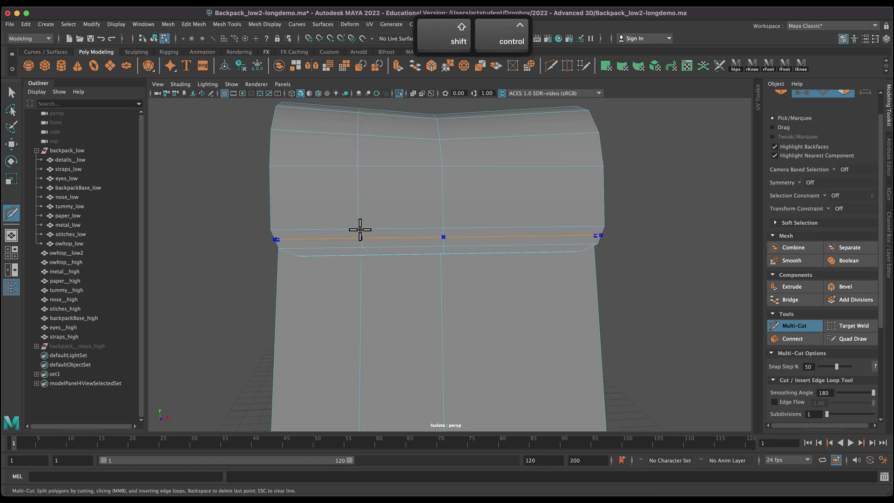
{"action": "left_click", "coordinate": [525, 228], "text": "ctrl+shift"}
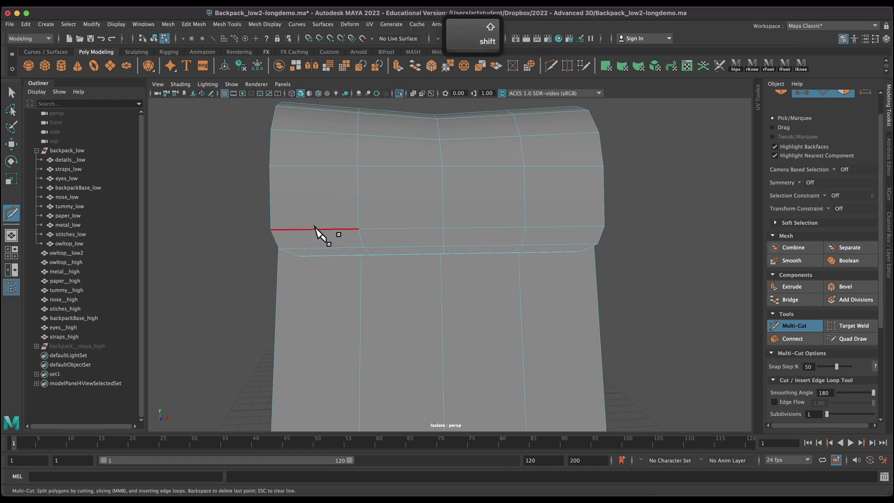
{"action": "left_click", "coordinate": [10, 93]}
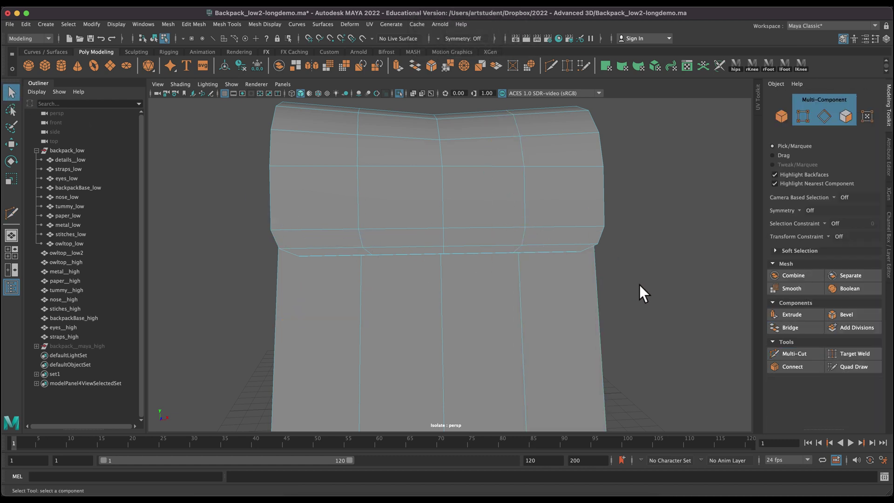
Lower the two edges under the flap slightly.
{"action": "left_click_drag", "start_coordinate": [656, 291], "coordinate": [655, 277], "text": "alt"}
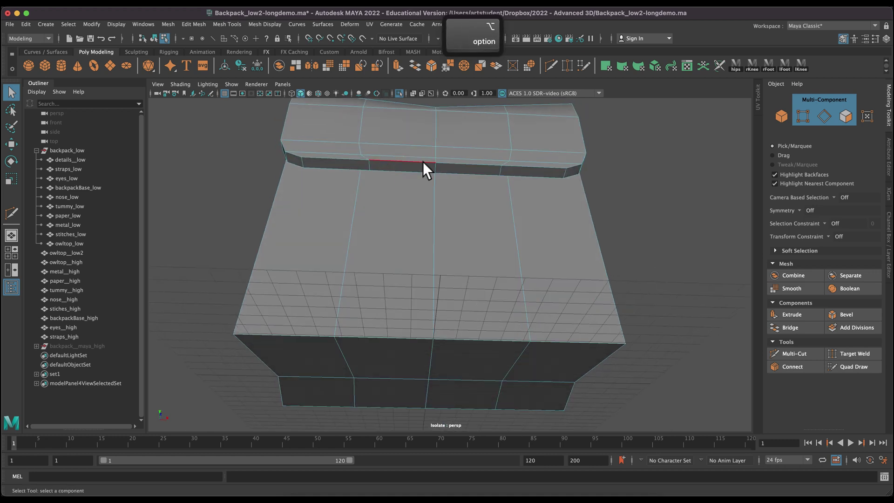
{"action": "left_click", "coordinate": [434, 166]}
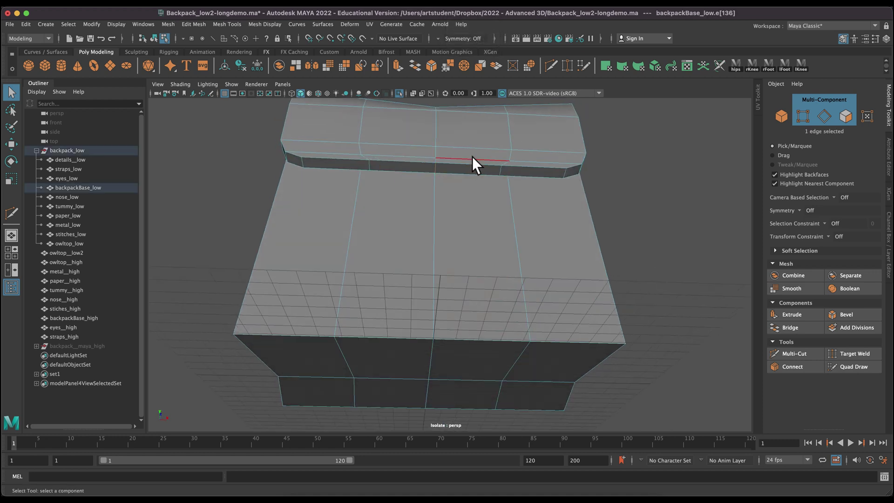
{"action": "left_click", "coordinate": [368, 165], "text": "shift"}
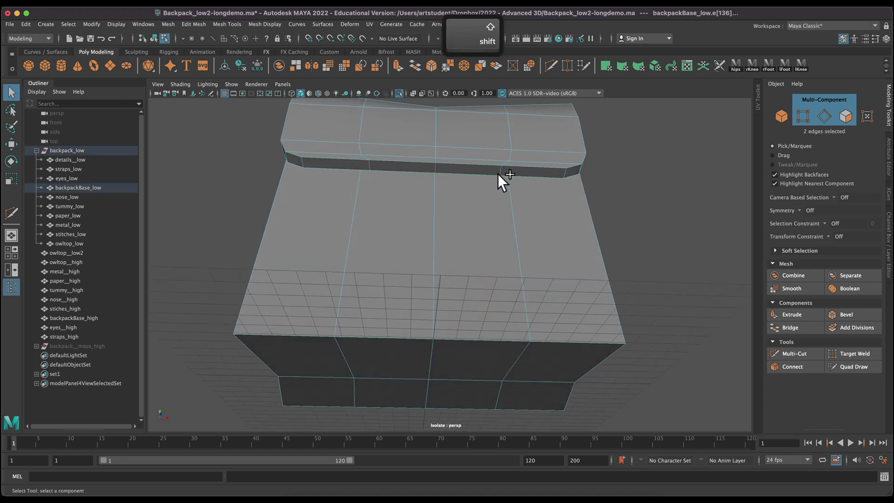
{"action": "key", "text": "w"}
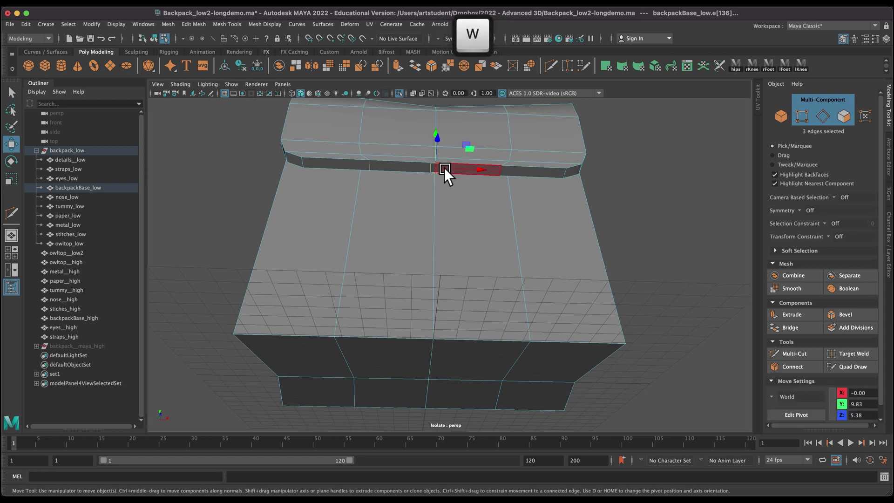
{"action": "left_click_drag", "start_coordinate": [596, 208], "coordinate": [450, 203], "text": "alt"}
{"action": "left_click", "coordinate": [615, 286]}
Move the strap's bottom-end face slightly right and down.
{"action": "left_click_drag", "start_coordinate": [661, 305], "coordinate": [652, 279], "text": "alt"}
{"action": "left_click", "coordinate": [444, 165]}
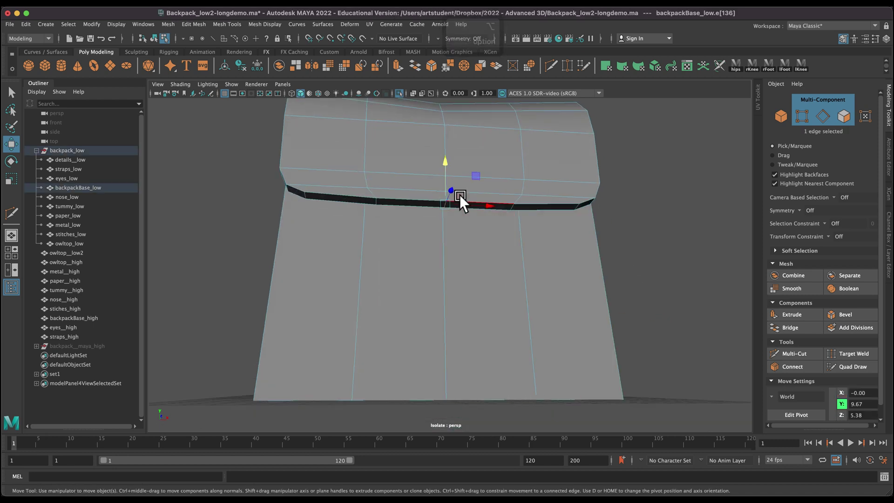
{"action": "mouse_move", "coordinate": [675, 270]}
{"action": "left_mouse_down", "text": "alt"}
{"action": "mouse_move", "coordinate": [658, 282]}
{"action": "mouse_move", "coordinate": [674, 284]}
{"action": "left_mouse_up", "text": "alt"}
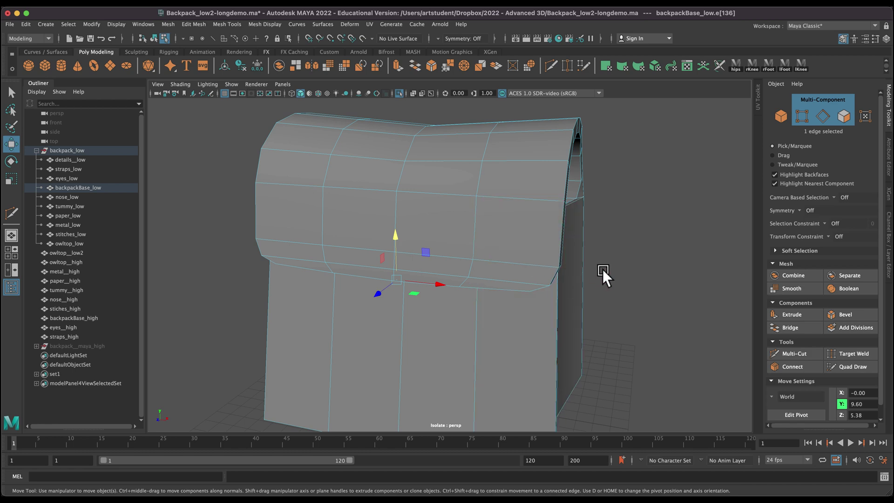
{"action": "left_click_drag", "start_coordinate": [654, 317], "coordinate": [617, 329], "text": "alt"}
{"action": "left_click_drag", "start_coordinate": [345, 259], "coordinate": [300, 260], "text": "alt"}
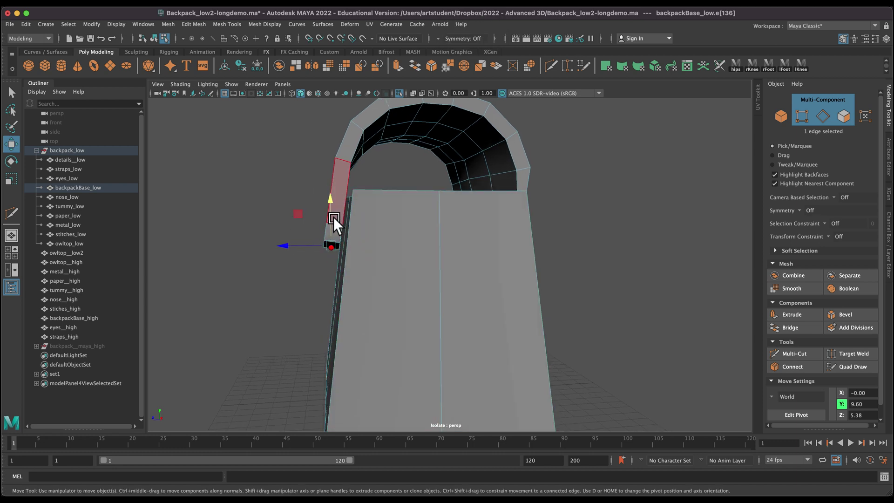
{"action": "left_click", "coordinate": [843, 116]}
{"action": "mouse_move", "coordinate": [323, 245]}
{"action": "left_mouse_down"}
{"action": "mouse_move", "coordinate": [337, 267]}
{"action": "mouse_move", "coordinate": [337, 251]}
{"action": "left_mouse_up"}
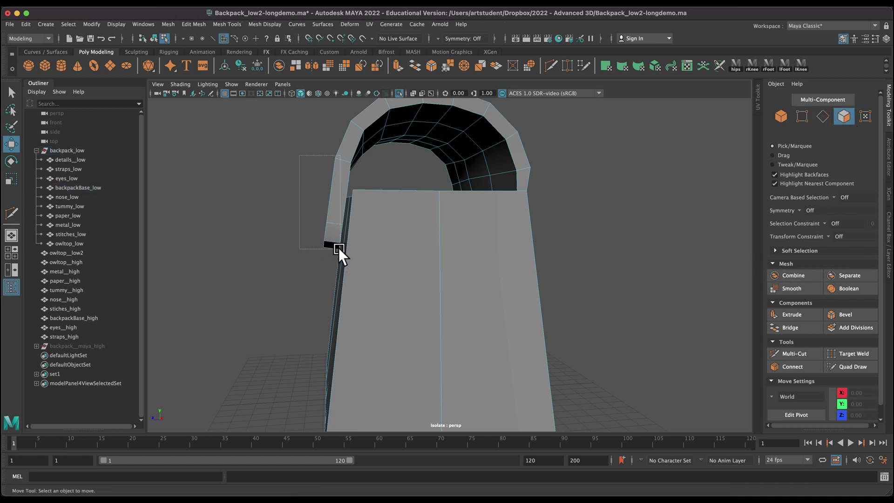
Select the strap's lip faces and isolate them in the view.
{"action": "left_click", "coordinate": [319, 254]}
{"action": "key", "text": "shift"}
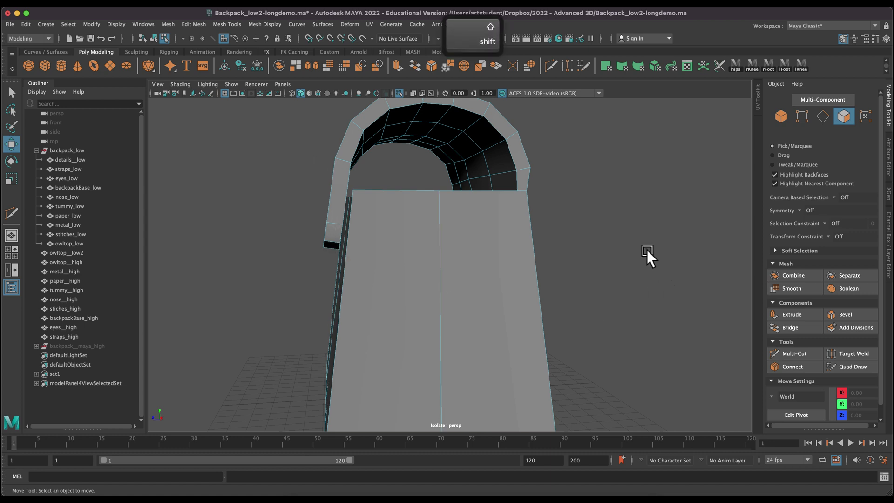
{"action": "left_click_drag", "start_coordinate": [653, 250], "coordinate": [653, 249], "text": "alt"}
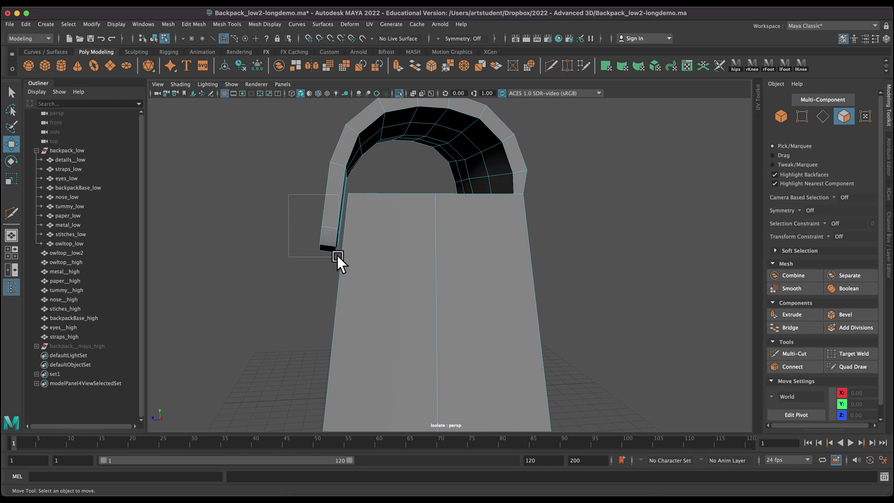
{"action": "left_click_drag", "start_coordinate": [337, 255], "coordinate": [337, 255]}
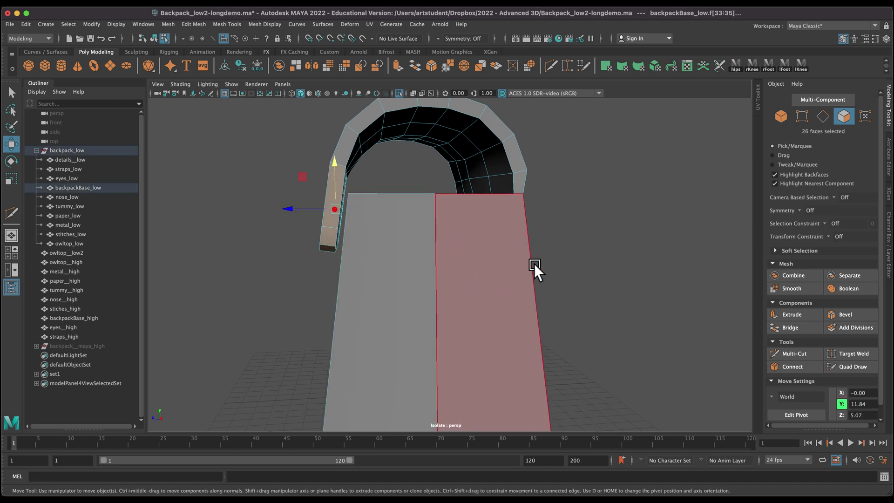
{"action": "left_click", "coordinate": [398, 92]}
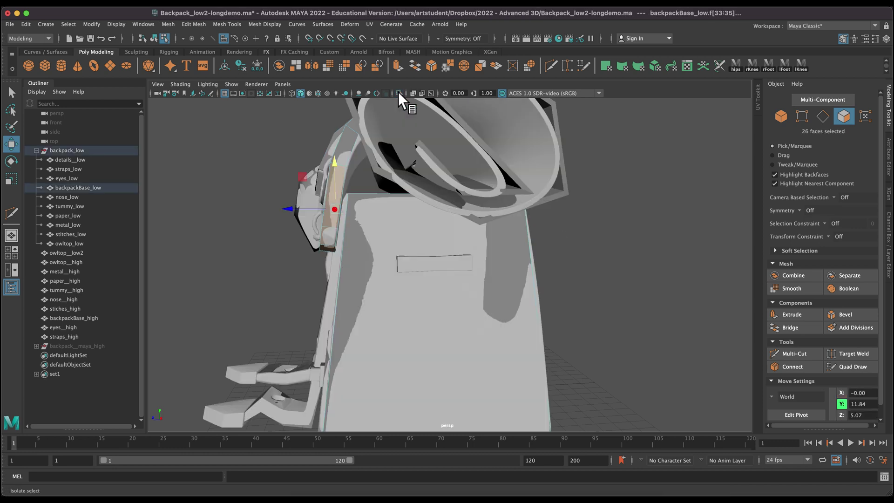
{"action": "left_click", "coordinate": [398, 93]}
{"action": "left_click_drag", "start_coordinate": [605, 340], "coordinate": [663, 337], "text": "alt"}
Multi-Cut a new edge between the bottom-right and bottom-left corner vertices.
{"action": "left_click", "coordinate": [802, 353]}
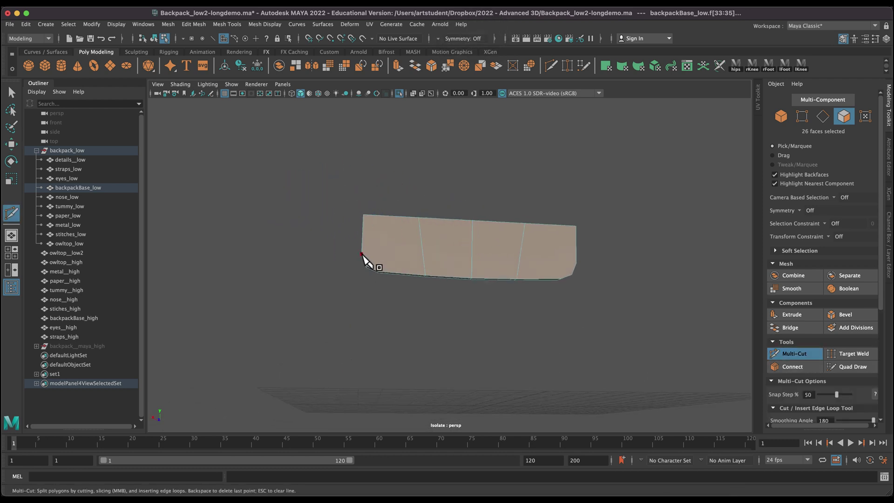
{"action": "left_click", "coordinate": [576, 263]}
{"action": "key", "text": "Return"}
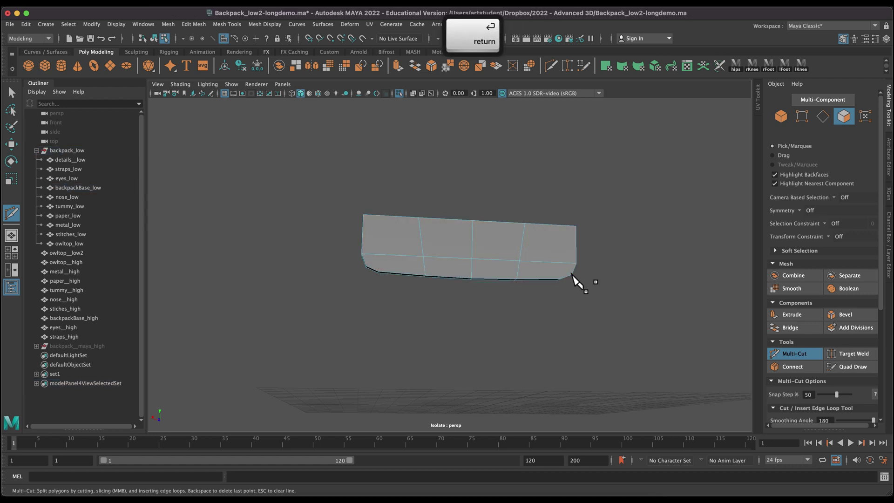
{"action": "left_click", "coordinate": [572, 275]}
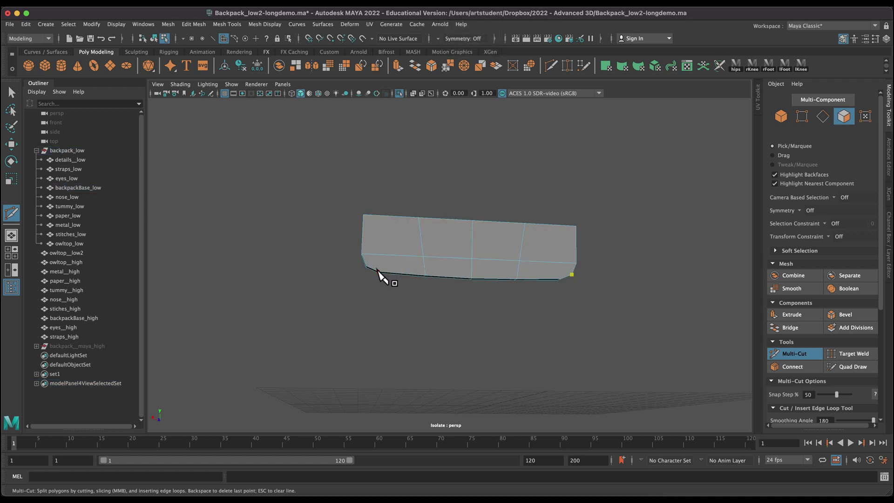
{"action": "left_click", "coordinate": [365, 266]}
{"action": "key", "text": "Return"}
{"action": "left_click_drag", "start_coordinate": [283, 286], "coordinate": [363, 283], "text": "alt"}
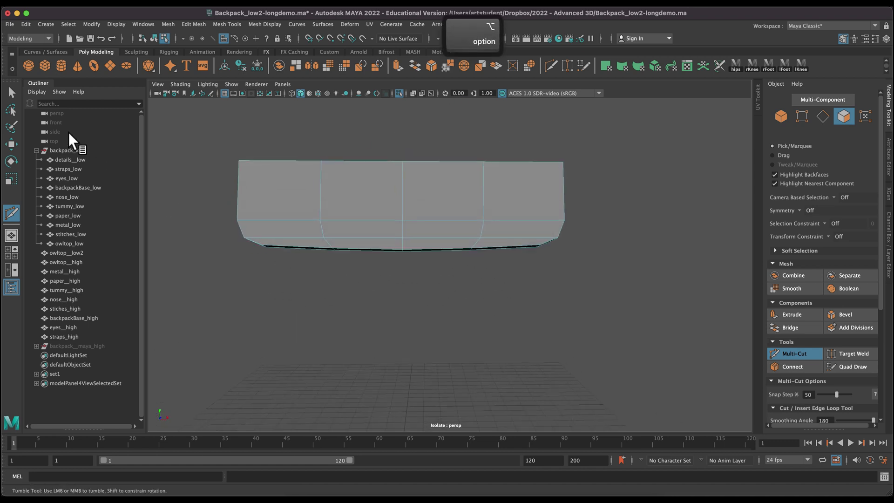
{"action": "left_click", "coordinate": [12, 93]}
{"action": "key", "text": "ctrl"}
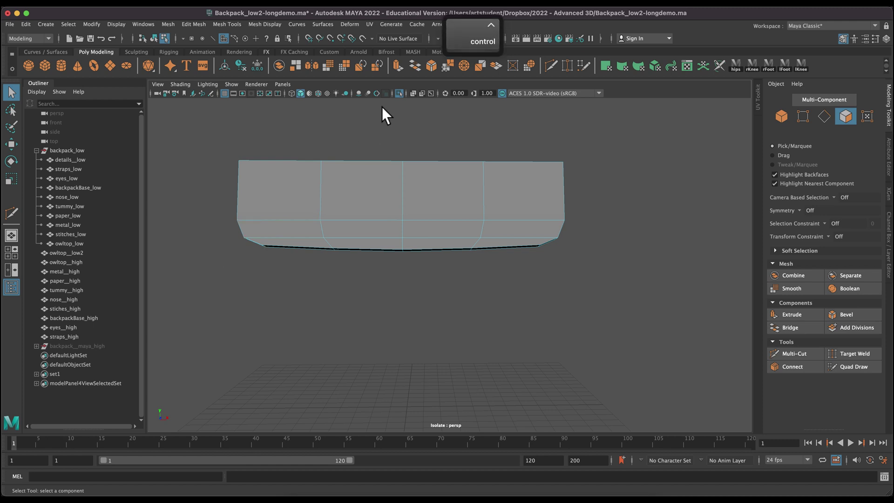
Isolate backpackBase_low and select three lip edges, then clear the selection.
{"action": "left_click", "coordinate": [398, 93]}
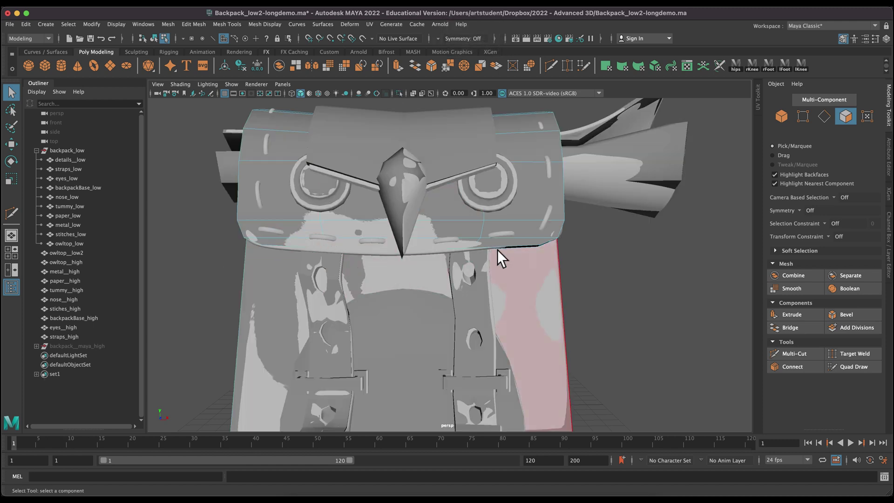
{"action": "left_click_drag", "start_coordinate": [610, 319], "coordinate": [629, 305], "text": "alt"}
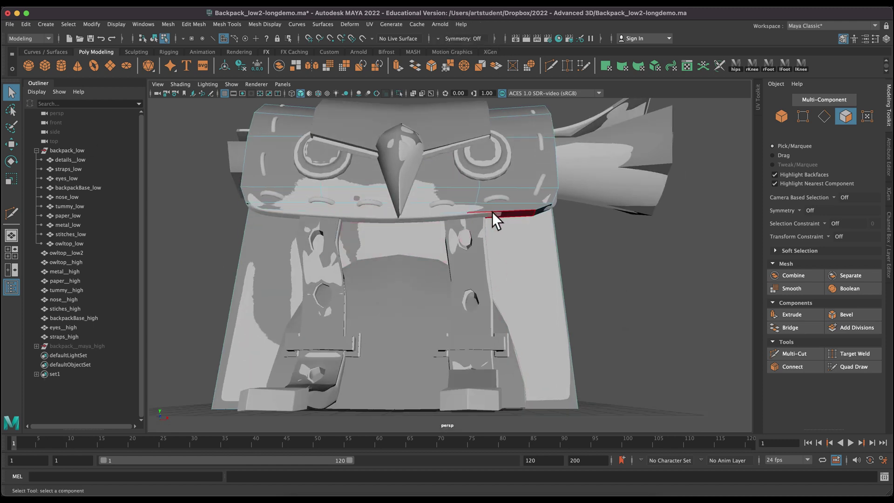
{"action": "key", "text": "F8"}
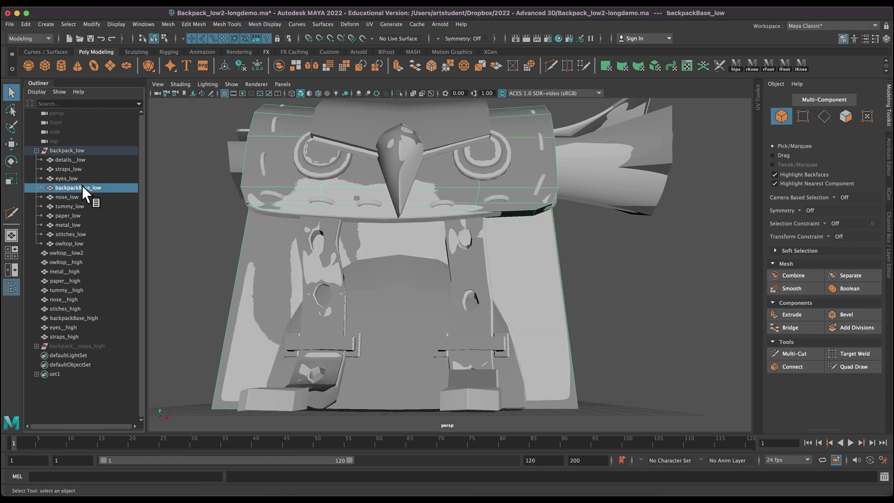
{"action": "left_click", "coordinate": [399, 93]}
{"action": "key", "text": "F10"}
{"action": "left_click", "coordinate": [404, 215]}
{"action": "left_click", "coordinate": [468, 215], "text": "shift"}
{"action": "left_click", "coordinate": [468, 216], "text": "shift"}
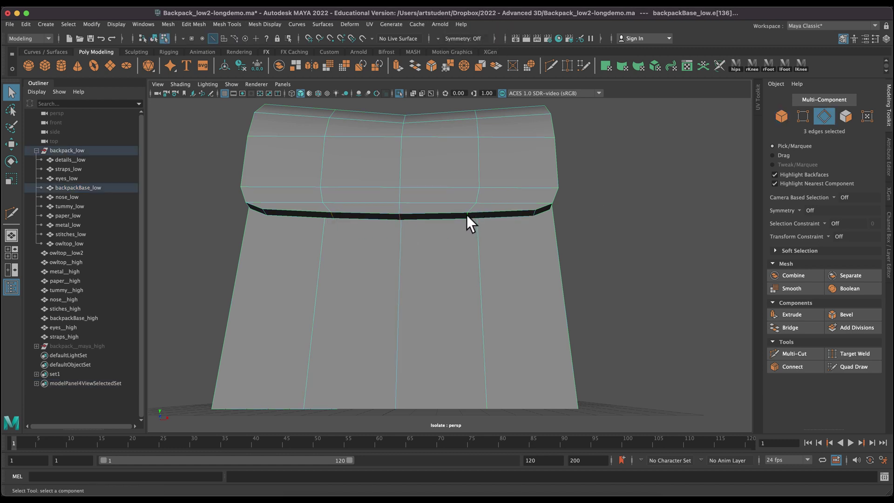
{"action": "key", "text": "w"}
{"action": "left_click", "coordinate": [454, 236]}
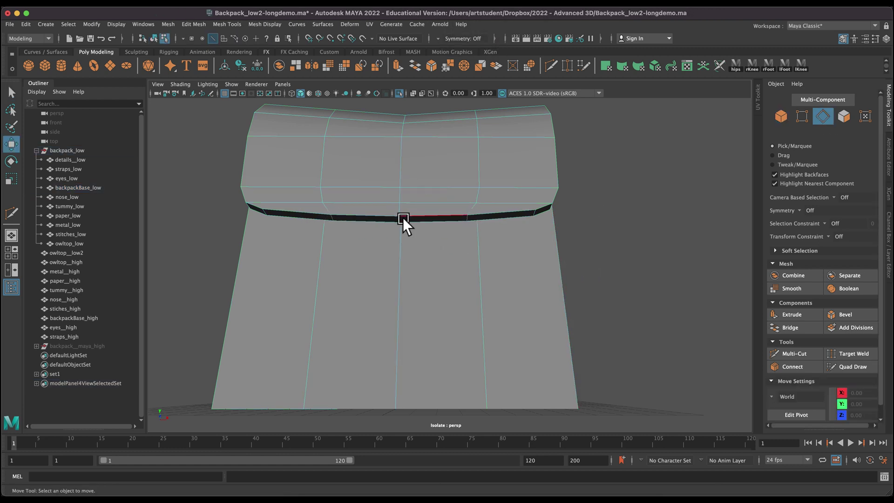
Re-isolate backpackBase_low, pull three seam edges upward, then show all parts again.
{"action": "left_click", "coordinate": [399, 93]}
{"action": "left_click", "coordinate": [398, 93]}
{"action": "left_click", "coordinate": [398, 93]}
{"action": "left_click", "coordinate": [781, 116]}
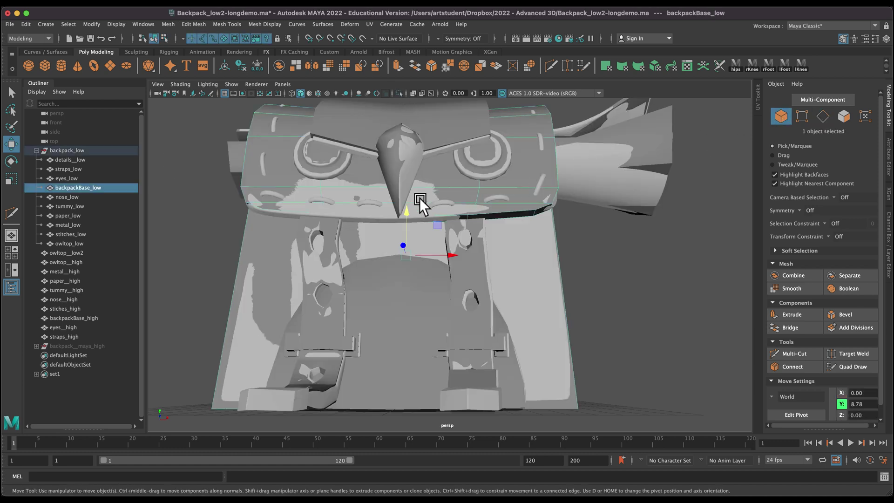
{"action": "left_click", "coordinate": [399, 93]}
{"action": "left_click", "coordinate": [823, 117]}
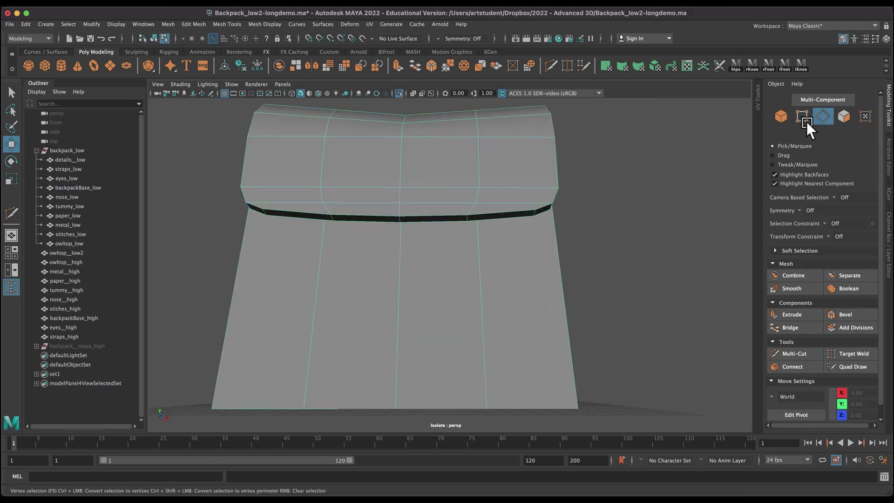
{"action": "left_click", "coordinate": [398, 217]}
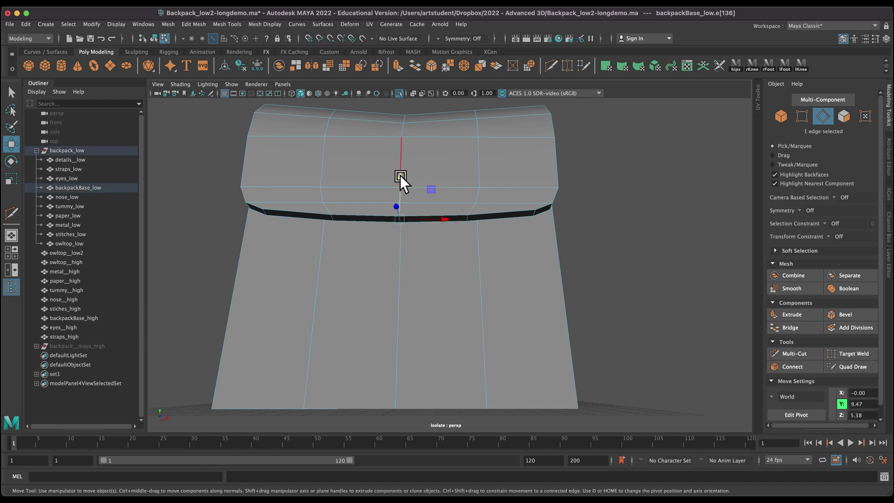
{"action": "left_click", "coordinate": [330, 216], "text": "shift"}
{"action": "left_click", "coordinate": [466, 217], "text": "shift"}
{"action": "left_click_drag", "start_coordinate": [399, 175], "coordinate": [400, 175]}
{"action": "left_click", "coordinate": [12, 92]}
{"action": "left_click", "coordinate": [781, 117]}
{"action": "left_click", "coordinate": [399, 93]}
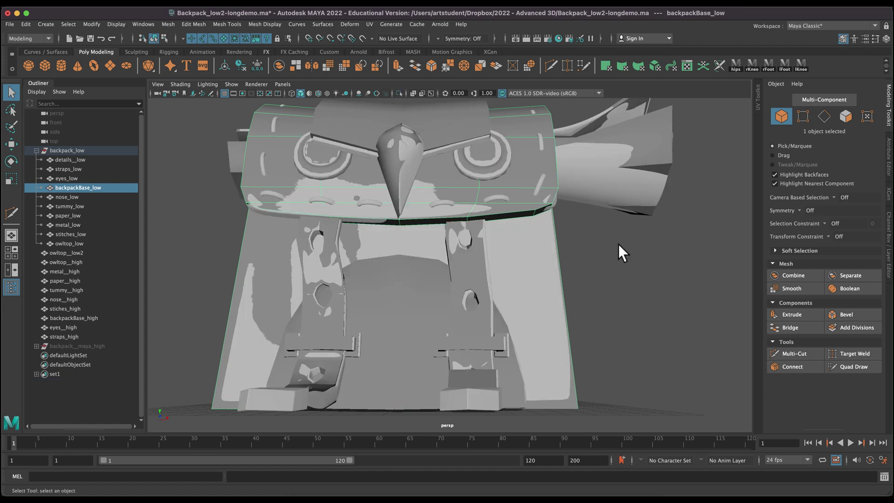
Raise a backpack base edge and nudge its whole edge loop in depth.
{"action": "left_click_drag", "start_coordinate": [618, 253], "coordinate": [463, 214], "text": "alt"}
{"action": "left_click", "coordinate": [824, 117]}
{"action": "left_click", "coordinate": [446, 198]}
{"action": "left_click_drag", "start_coordinate": [642, 253], "coordinate": [631, 267], "text": "alt"}
{"action": "key", "text": "w"}
{"action": "left_click_drag", "start_coordinate": [590, 217], "coordinate": [594, 218]}
{"action": "left_click_drag", "start_coordinate": [549, 178], "coordinate": [717, 254]}
{"action": "double_click", "coordinate": [422, 199]}
{"action": "mouse_move", "coordinate": [480, 196]}
{"action": "left_mouse_down", "text": "alt"}
{"action": "mouse_move", "coordinate": [647, 252]}
{"action": "mouse_move", "coordinate": [471, 190]}
{"action": "left_mouse_up", "text": "alt"}
{"action": "left_click", "coordinate": [471, 189]}
Select nose_low and zoom in on the owl's face.
{"action": "left_click_drag", "start_coordinate": [605, 268], "coordinate": [694, 265], "text": "alt"}
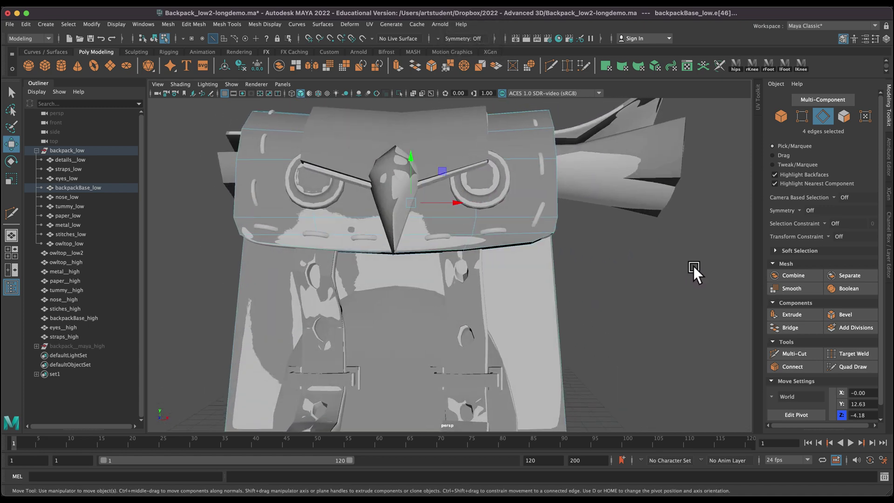
{"action": "right_click_drag", "start_coordinate": [643, 283], "coordinate": [591, 254], "text": "alt"}
{"action": "left_click_drag", "start_coordinate": [593, 274], "coordinate": [516, 280], "text": "alt"}
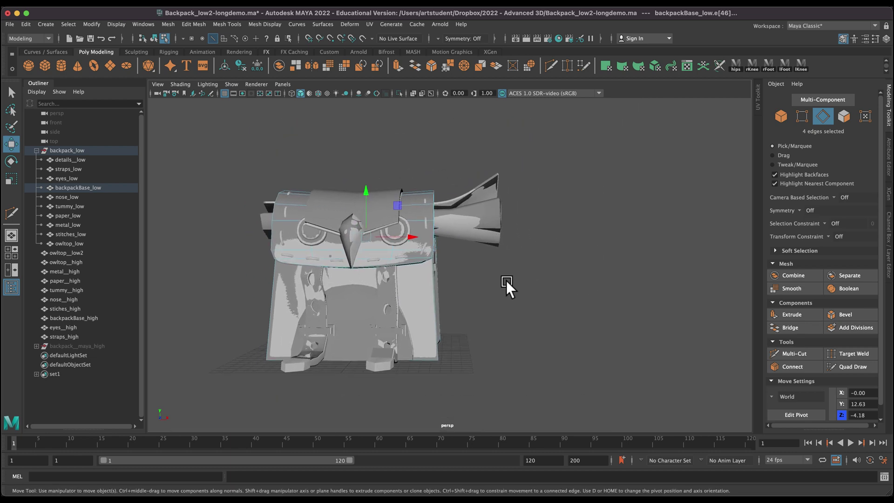
{"action": "left_click", "coordinate": [65, 197]}
{"action": "right_click_drag", "start_coordinate": [498, 239], "coordinate": [469, 290], "text": "alt"}
Frame nose_low and shift it slightly to X 0.09.
{"action": "key", "text": "f"}
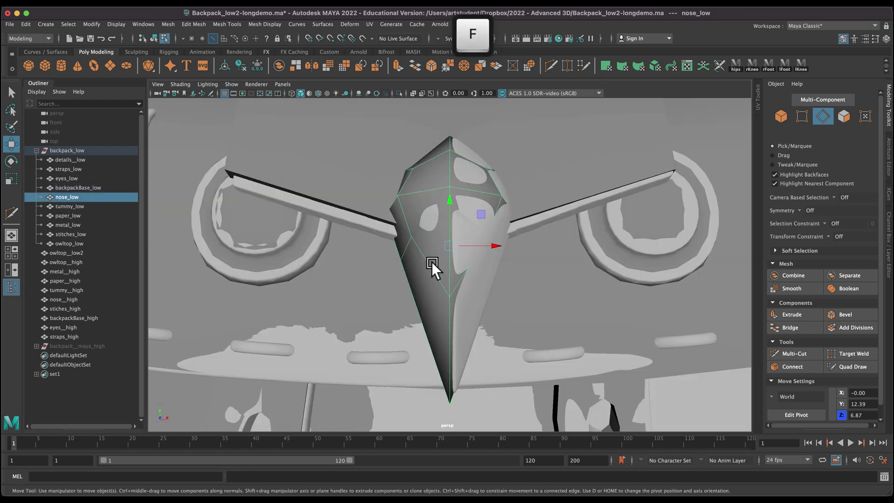
{"action": "right_click_drag", "start_coordinate": [341, 283], "coordinate": [322, 195], "text": "alt"}
{"action": "left_click_drag", "start_coordinate": [323, 194], "coordinate": [437, 269], "text": "alt"}
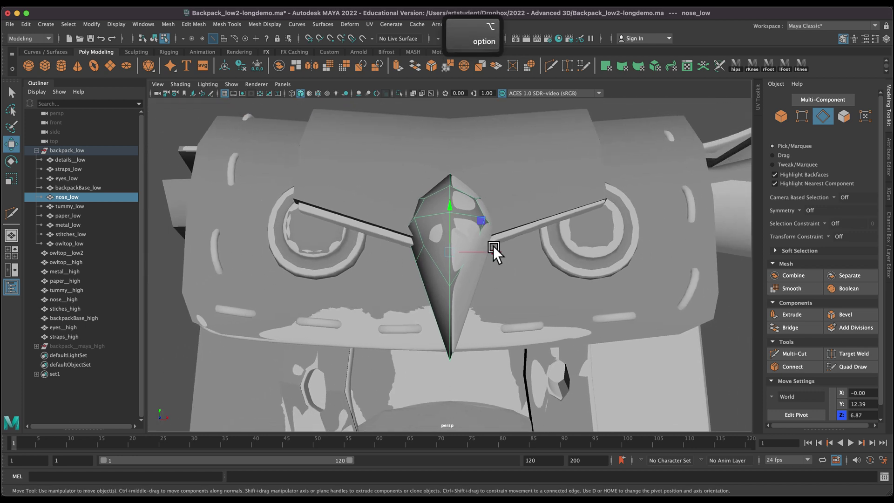
{"action": "left_click_drag", "start_coordinate": [493, 251], "coordinate": [497, 250]}
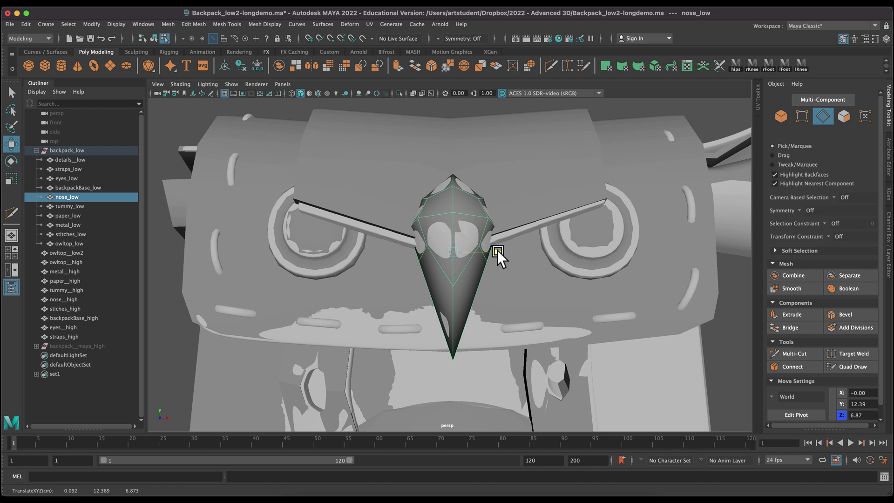
{"action": "left_click_drag", "start_coordinate": [497, 250], "coordinate": [497, 248]}
Isolate nose_low and cut edge loops across the beak with a snap step of 10.
{"action": "key", "text": "ctrl+shift+x"}
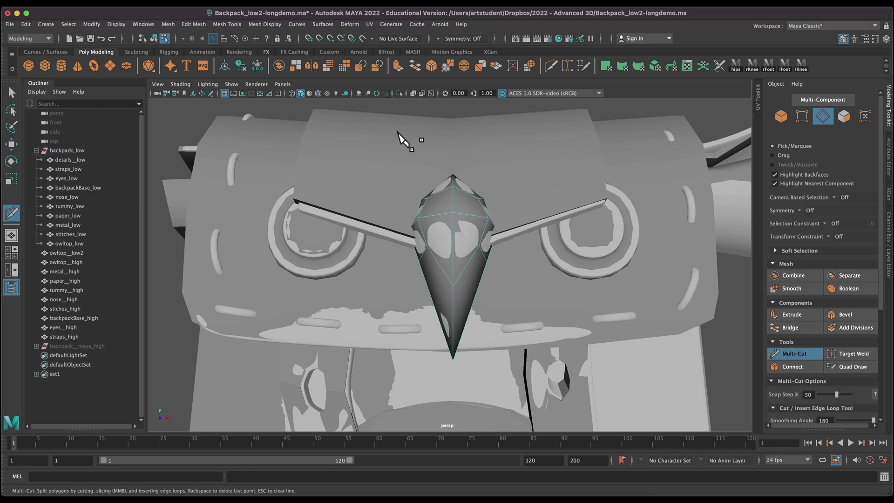
{"action": "left_click", "coordinate": [781, 117]}
{"action": "left_click", "coordinate": [399, 93]}
{"action": "left_click_drag", "start_coordinate": [813, 395], "coordinate": [755, 384]}
{"action": "type", "text": "10"}
{"action": "key", "text": "Return"}
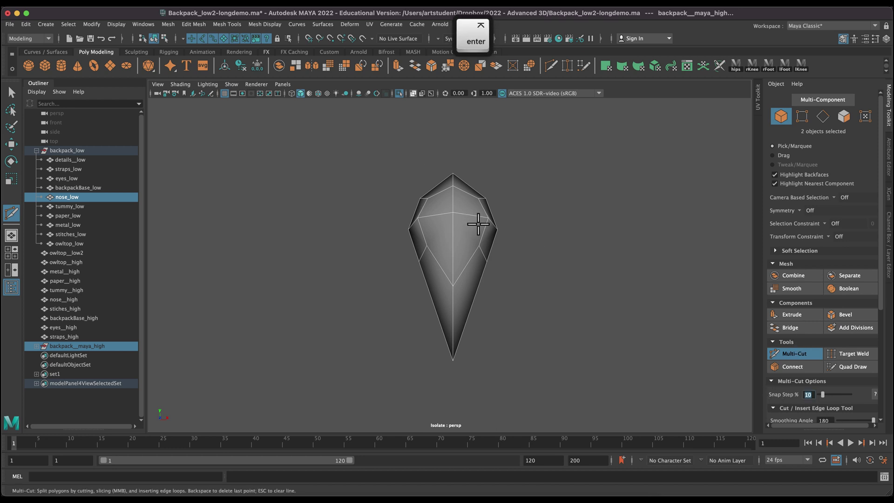
{"action": "left_click", "coordinate": [449, 212], "text": "ctrl+shift"}
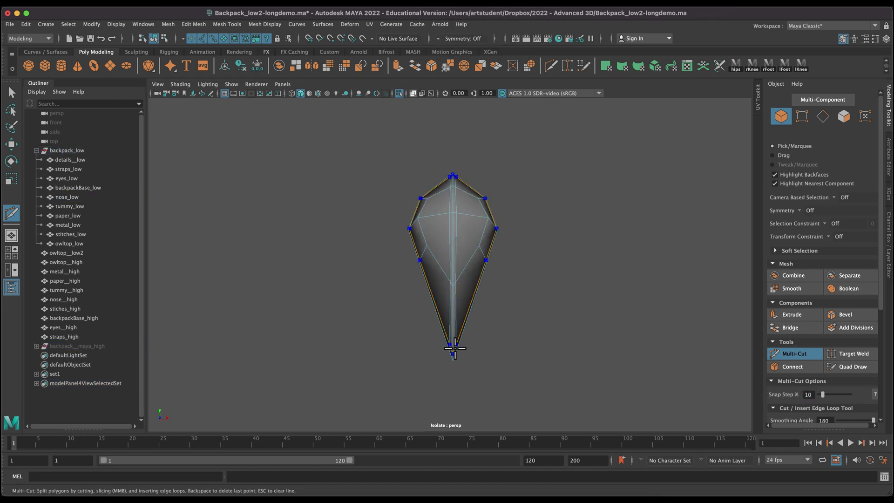
{"action": "left_click_drag", "start_coordinate": [458, 282], "coordinate": [515, 319], "text": "alt"}
{"action": "left_click_drag", "start_coordinate": [462, 194], "coordinate": [625, 284], "text": "alt"}
{"action": "left_click", "coordinate": [454, 213], "text": "ctrl+shift"}
{"action": "left_click", "coordinate": [455, 223], "text": "ctrl+shift"}
{"action": "left_click", "coordinate": [399, 94]}
{"action": "key", "text": "q"}
Select three beak vertices and move them along Z to 7.37.
{"action": "mouse_move", "coordinate": [729, 299]}
{"action": "left_mouse_down", "text": "alt"}
{"action": "mouse_move", "coordinate": [686, 297]}
{"action": "mouse_move", "coordinate": [720, 304]}
{"action": "left_mouse_up", "text": "alt"}
{"action": "right_click_drag", "start_coordinate": [488, 305], "coordinate": [469, 309]}
{"action": "left_click_drag", "start_coordinate": [465, 303], "coordinate": [434, 276]}
{"action": "key", "text": "w"}
{"action": "left_click_drag", "start_coordinate": [492, 287], "coordinate": [371, 287], "text": "alt"}
{"action": "left_click_drag", "start_coordinate": [363, 286], "coordinate": [373, 285]}
{"action": "mouse_move", "coordinate": [265, 298]}
{"action": "left_mouse_down", "text": "alt"}
{"action": "mouse_move", "coordinate": [373, 309]}
{"action": "mouse_move", "coordinate": [266, 302]}
{"action": "left_mouse_up", "text": "alt"}
{"action": "left_click_drag", "start_coordinate": [372, 290], "coordinate": [466, 321]}
Box-select nose_low's upper beak vertices and push them forward along Z, then deselect.
{"action": "left_click", "coordinate": [9, 93]}
{"action": "key", "text": "F8"}
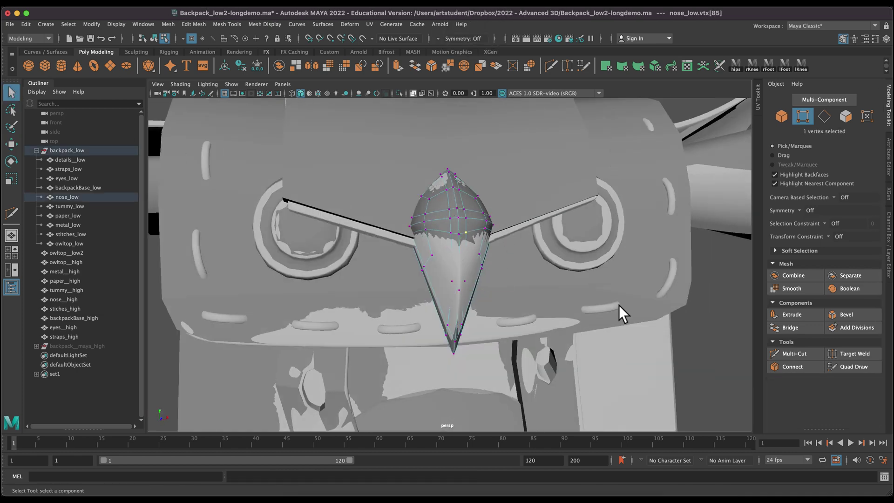
{"action": "left_click_drag", "start_coordinate": [716, 292], "coordinate": [438, 231], "text": "alt"}
{"action": "key", "text": "F8"}
{"action": "left_click_drag", "start_coordinate": [331, 260], "coordinate": [433, 287], "text": "alt"}
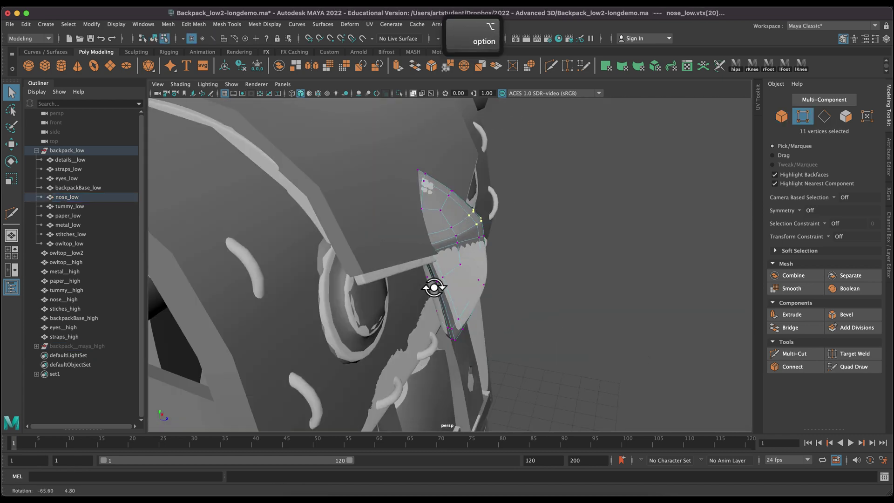
{"action": "key", "text": "w"}
{"action": "left_click_drag", "start_coordinate": [496, 225], "coordinate": [493, 226]}
{"action": "left_click_drag", "start_coordinate": [647, 298], "coordinate": [511, 270], "text": "alt"}
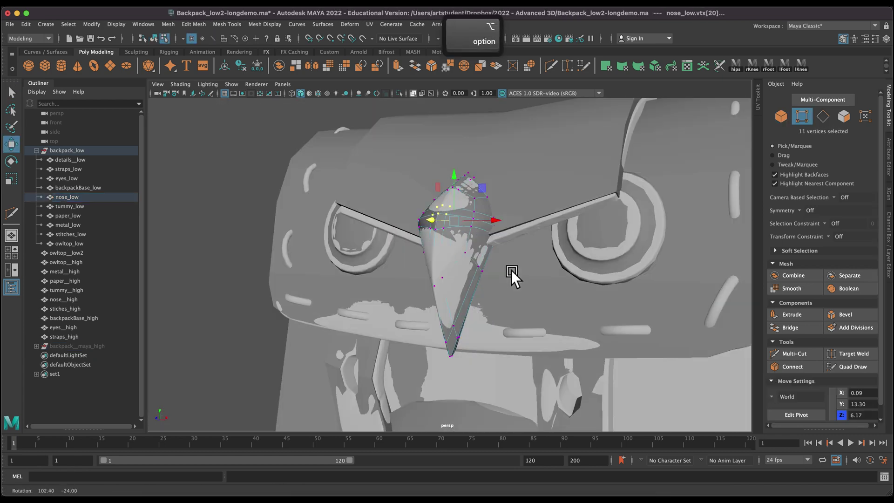
{"action": "left_click", "coordinate": [437, 320]}
{"action": "left_click", "coordinate": [11, 92]}
{"action": "right_click_drag", "start_coordinate": [291, 268], "coordinate": [247, 269], "text": "alt"}
{"action": "mouse_move", "coordinate": [246, 269]}
{"action": "left_mouse_down", "text": "alt"}
{"action": "mouse_move", "coordinate": [284, 267]}
{"action": "mouse_move", "coordinate": [607, 162]}
{"action": "left_mouse_up", "text": "alt"}
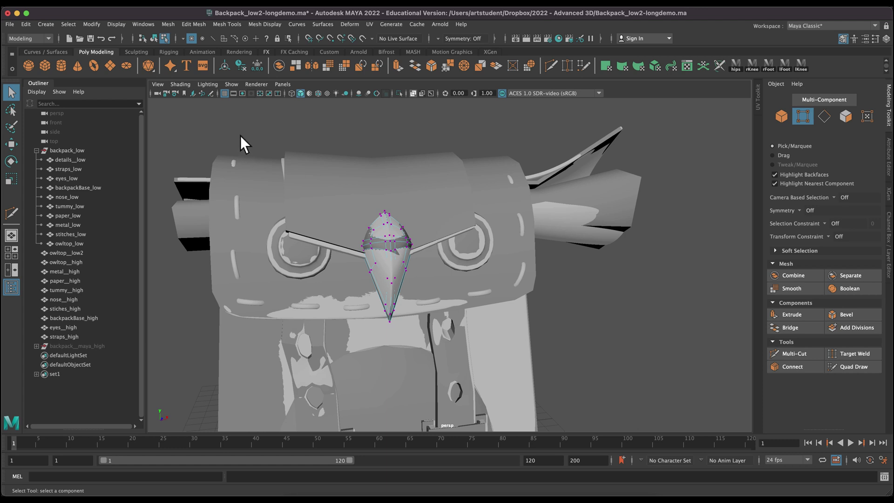
Select owltop_low and move it slightly down along Y.
{"action": "left_click", "coordinate": [781, 116]}
{"action": "left_click", "coordinate": [461, 234]}
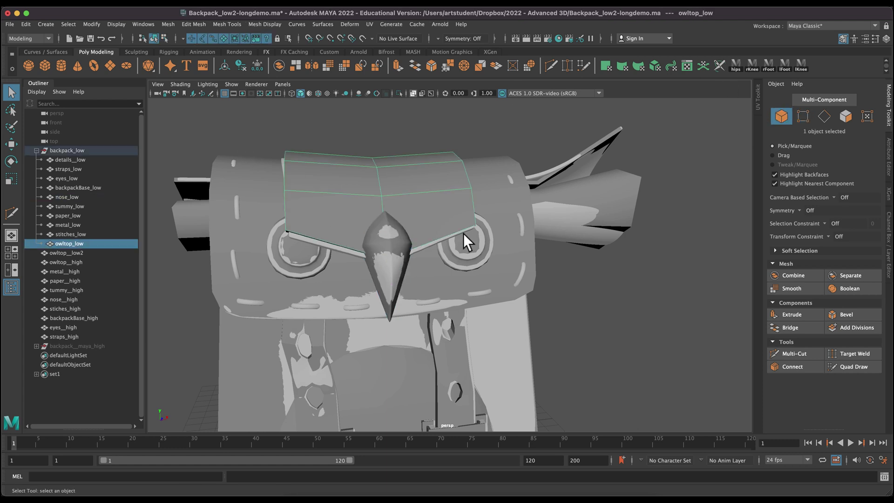
{"action": "left_click_drag", "start_coordinate": [611, 301], "coordinate": [586, 313], "text": "alt"}
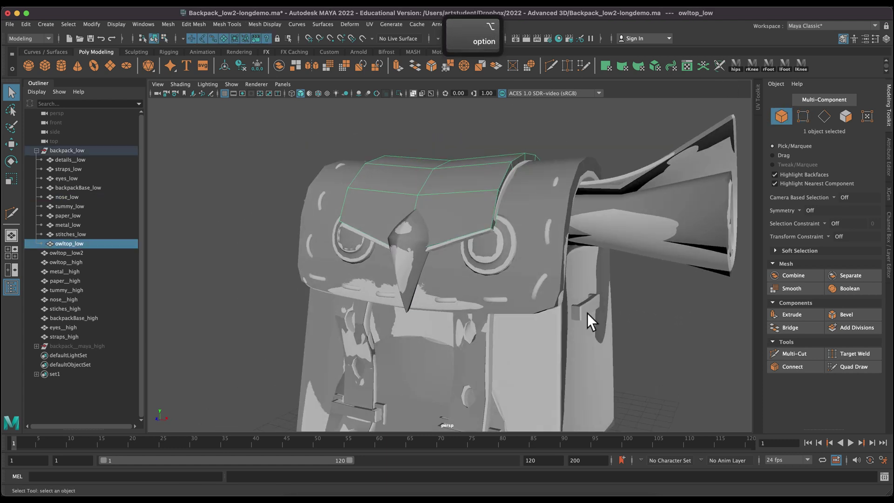
{"action": "left_click", "coordinate": [55, 261]}
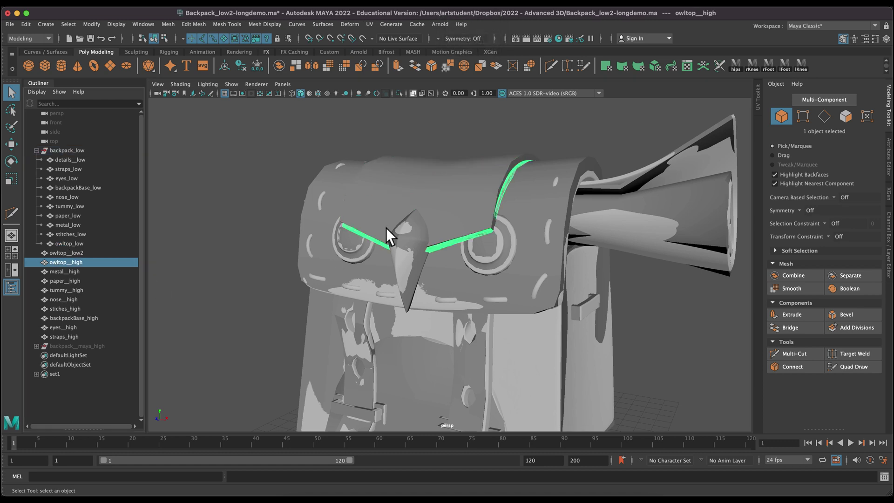
{"action": "left_click", "coordinate": [438, 208]}
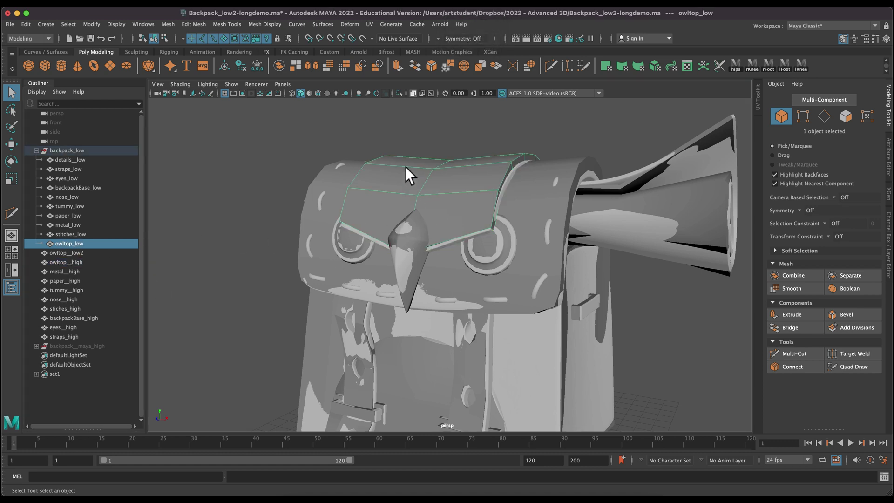
{"action": "key", "text": "w"}
{"action": "left_click_drag", "start_coordinate": [453, 150], "coordinate": [455, 152]}
Isolate owltop_high, frame it front-on in the view, and reselect it.
{"action": "left_click", "coordinate": [65, 262]}
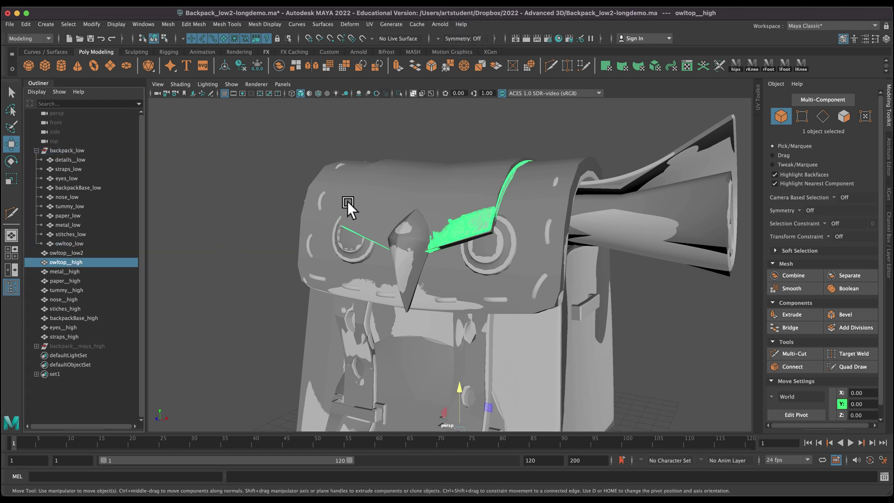
{"action": "left_click", "coordinate": [398, 93]}
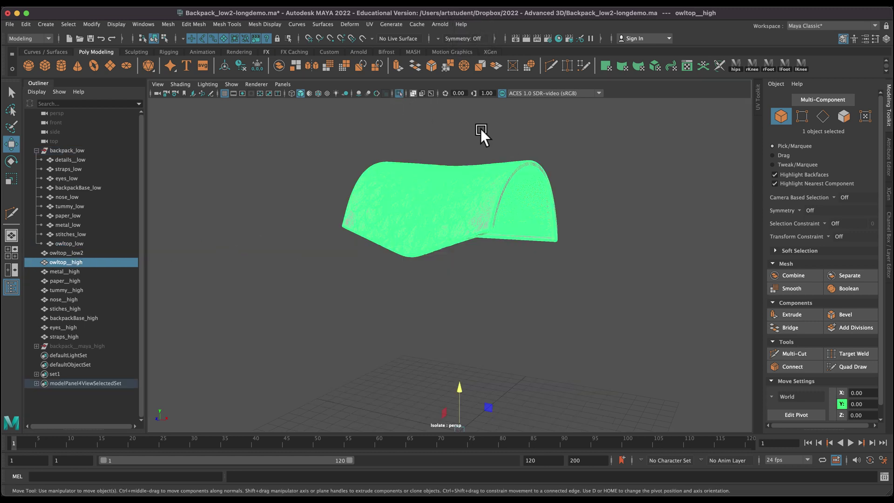
{"action": "left_click_drag", "start_coordinate": [278, 264], "coordinate": [416, 314], "text": "alt"}
{"action": "left_click", "coordinate": [310, 284]}
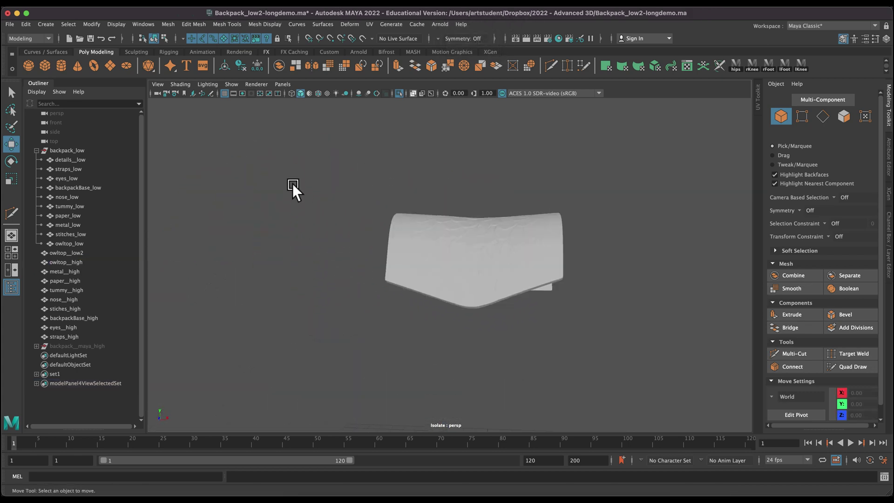
{"action": "right_click_drag", "start_coordinate": [531, 273], "coordinate": [646, 401], "text": "alt"}
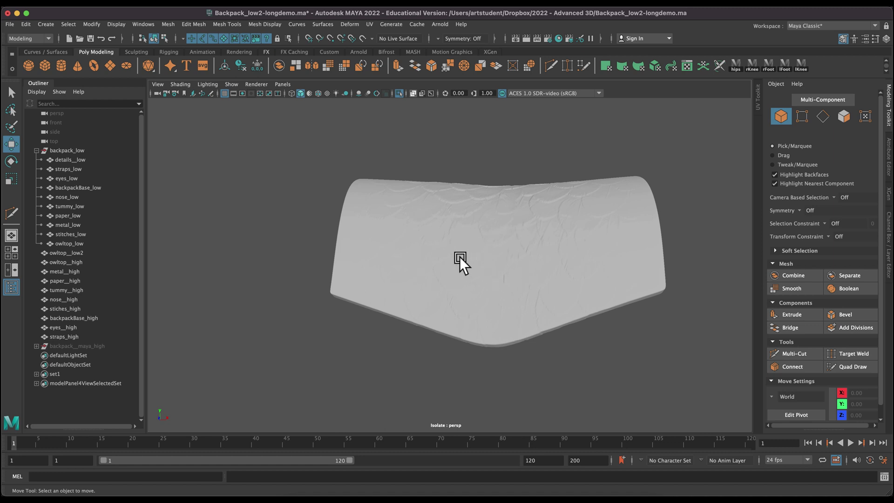
{"action": "middle_click_drag", "start_coordinate": [477, 166], "coordinate": [348, 145], "text": "alt"}
{"action": "left_click_drag", "start_coordinate": [348, 145], "coordinate": [356, 152], "text": "alt"}
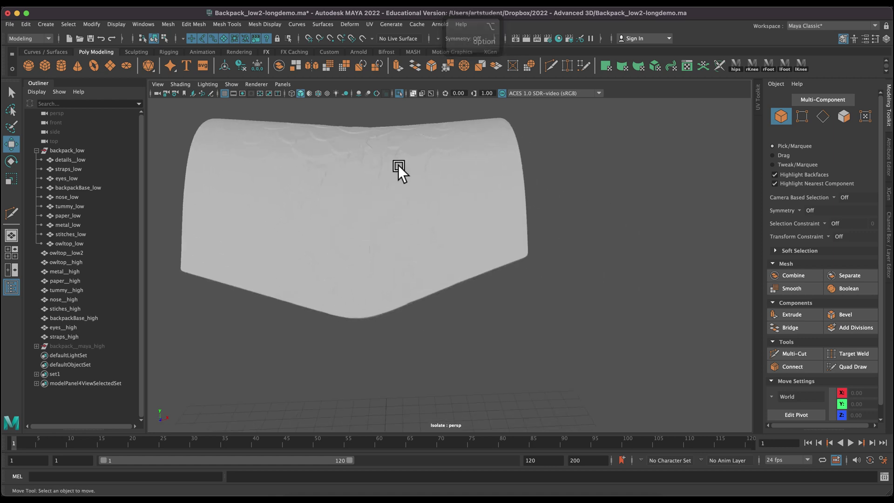
{"action": "key", "text": "f"}
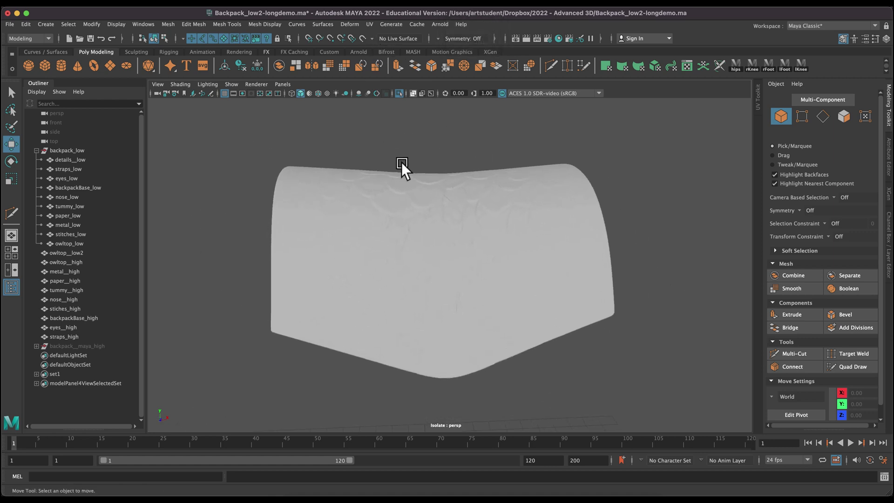
{"action": "left_click", "coordinate": [404, 192]}
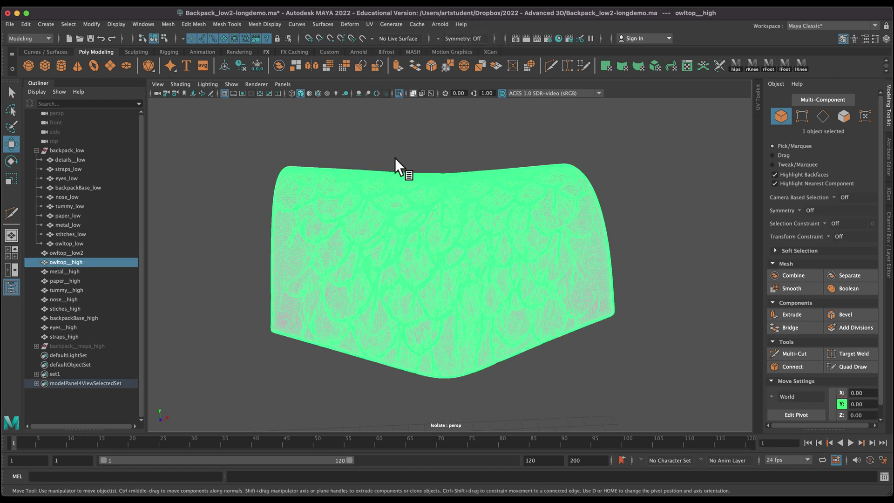
Make owltop_high the live surface with symmetry set to Object X.
{"action": "left_click", "coordinate": [362, 38]}
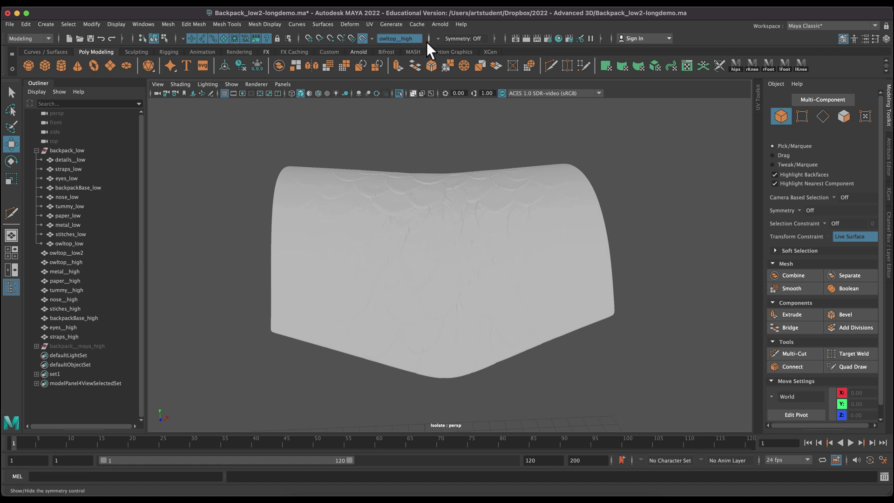
{"action": "left_click", "coordinate": [438, 38]}
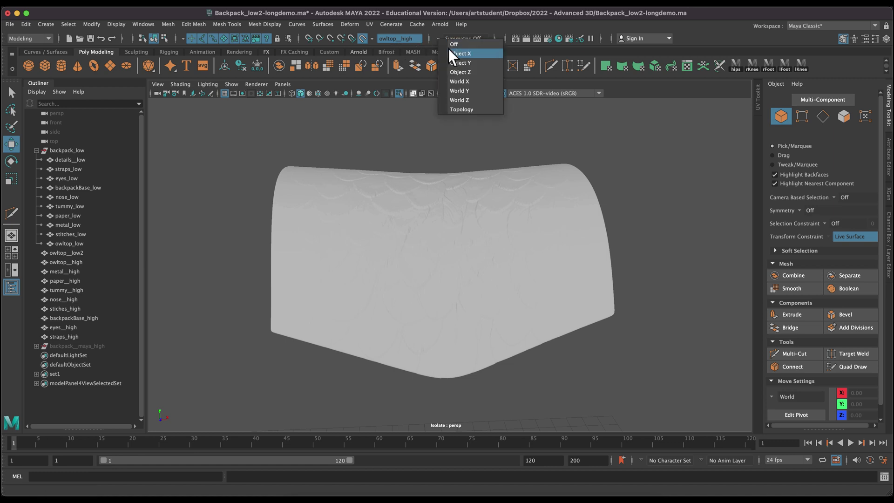
{"action": "left_click", "coordinate": [448, 50]}
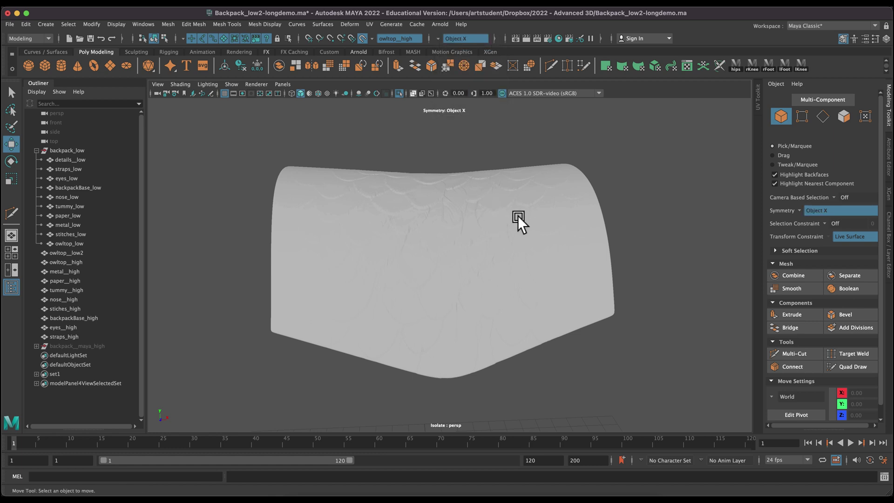
{"action": "scroll", "coordinate": [836, 376], "scroll_direction": "down", "scroll_amount": 1}
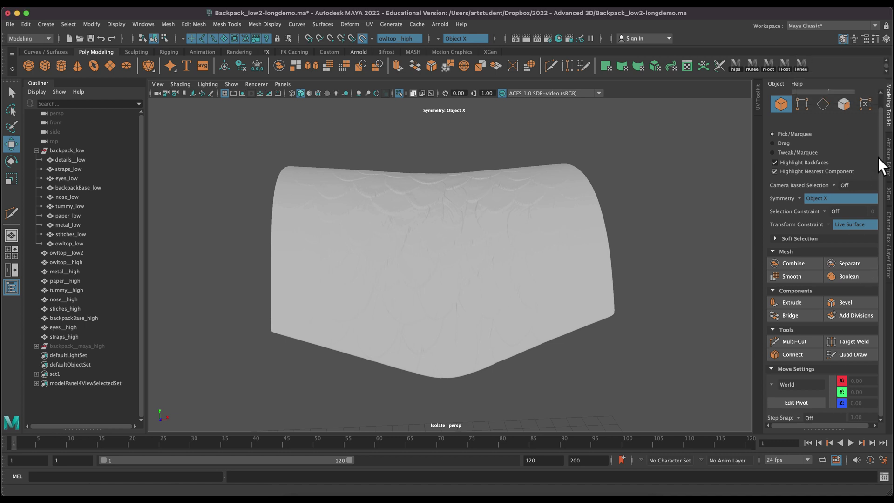
Activate Quad Draw in the Modeling Toolkit and expand its Keyboard/Mouse Shortcuts section.
{"action": "left_click", "coordinate": [854, 355]}
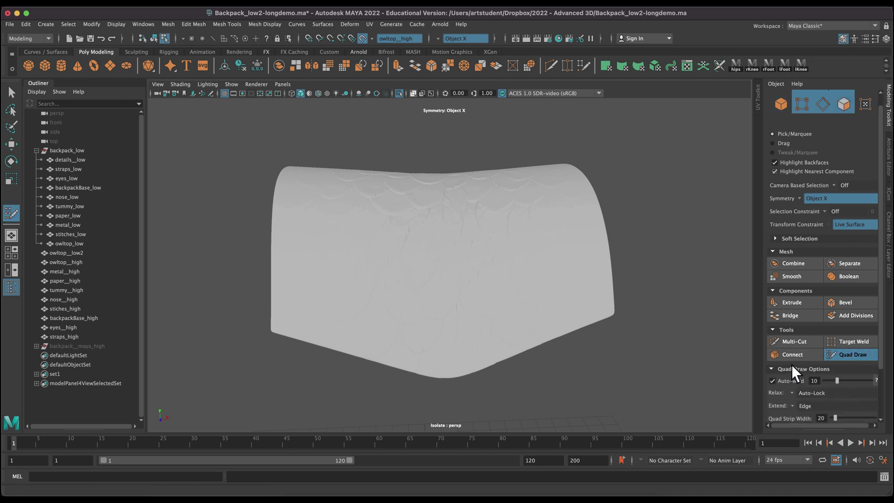
{"action": "scroll", "coordinate": [791, 365], "scroll_direction": "down", "scroll_amount": 3}
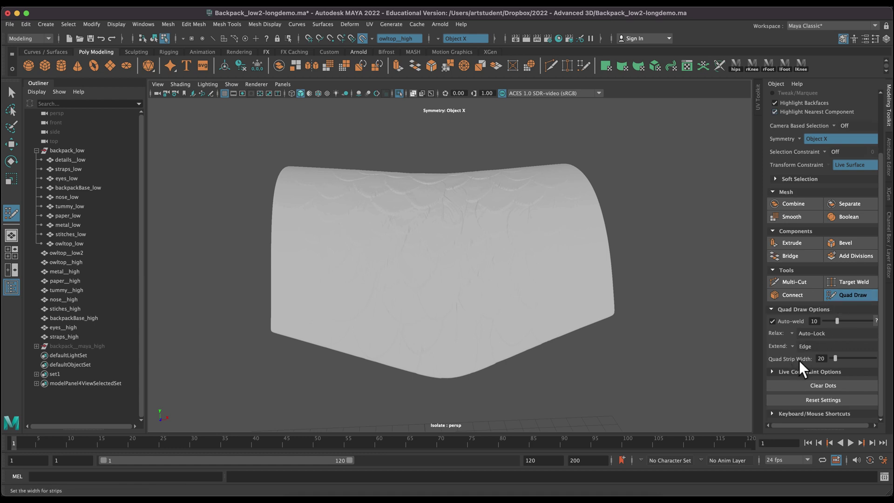
{"action": "left_click", "coordinate": [772, 414]}
{"action": "scroll", "coordinate": [784, 390], "scroll_direction": "down", "scroll_amount": 4}
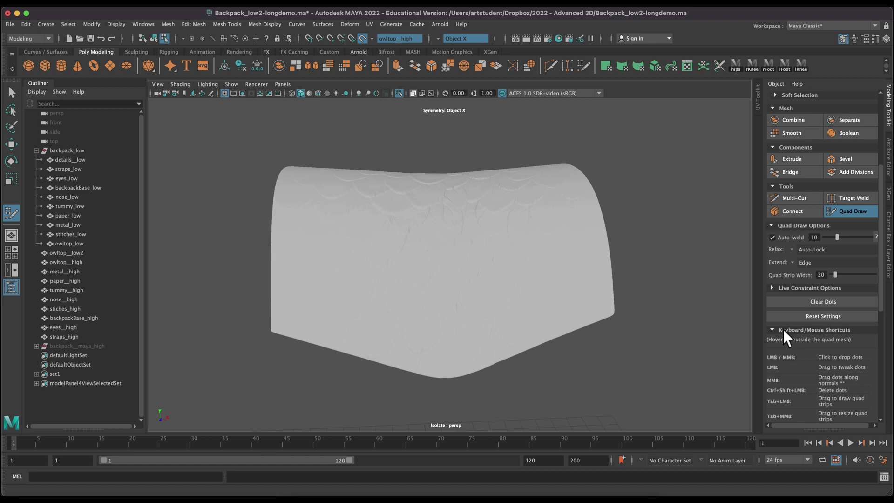
{"action": "scroll", "coordinate": [814, 385], "scroll_direction": "down", "scroll_amount": 8}
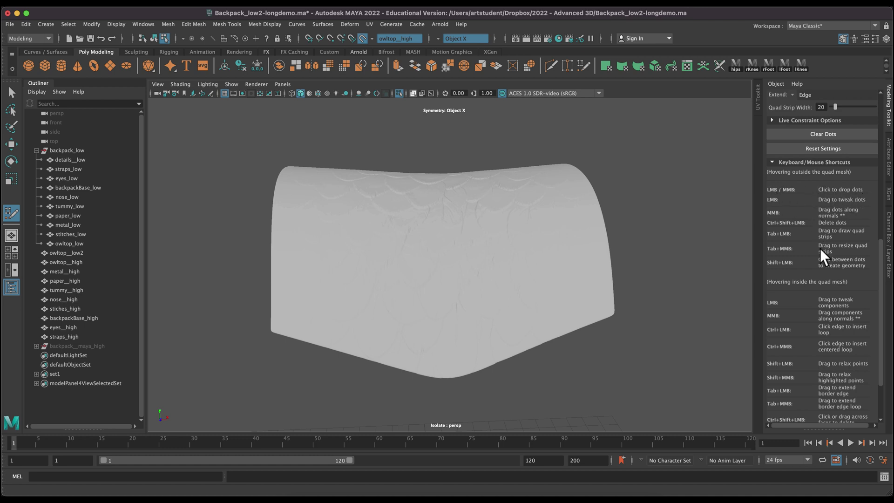
{"action": "key", "text": "shift"}
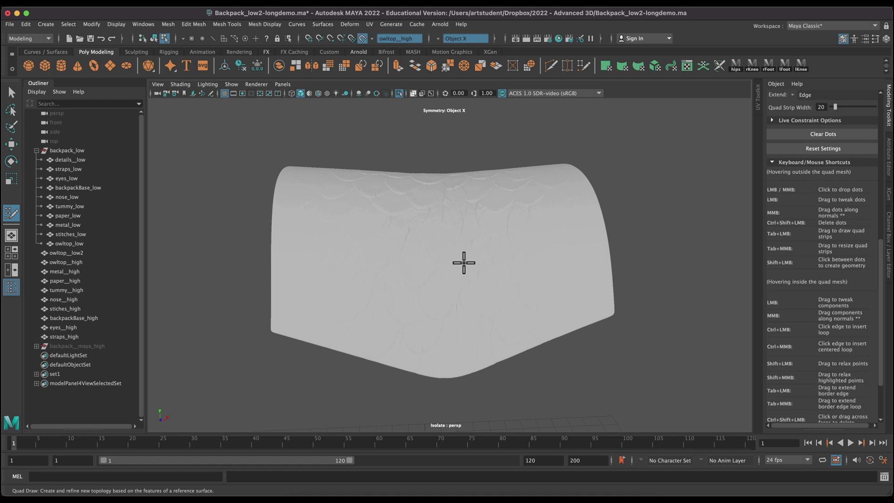
{"action": "left_click", "coordinate": [764, 7]}
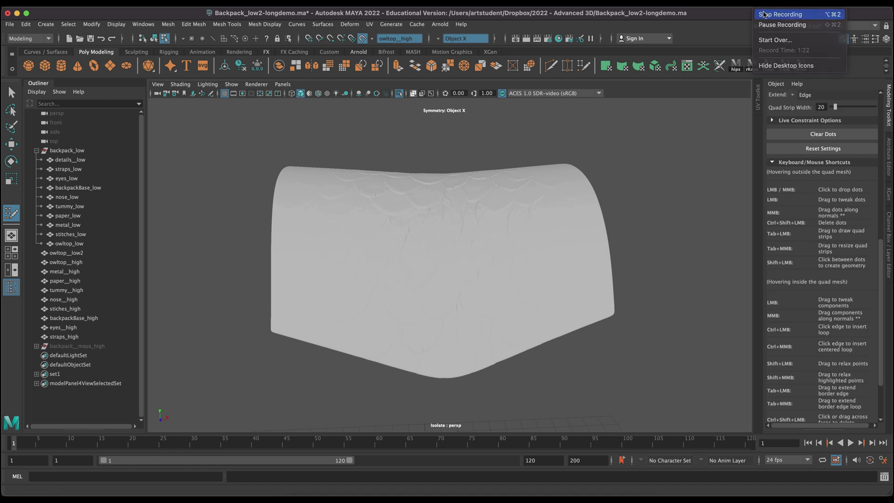
{"action": "left_click", "coordinate": [763, 15]}
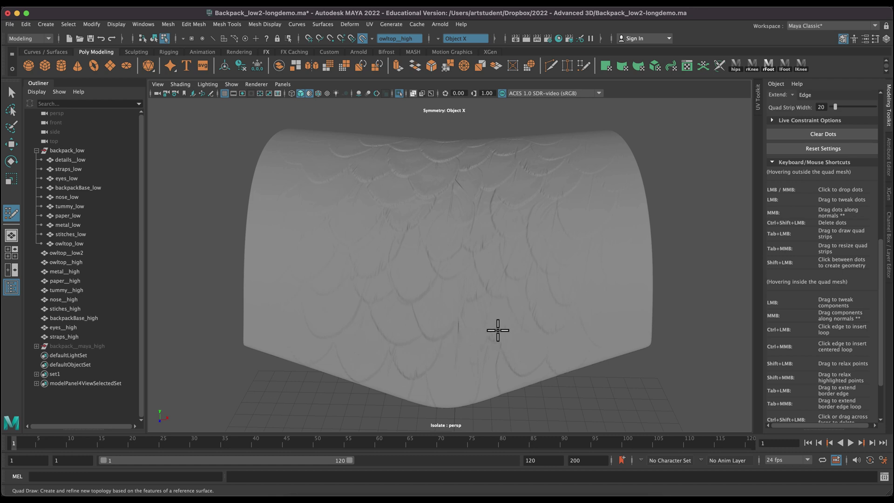
Place four dots at the lower right corner and create a quad with its mirrored copy.
{"action": "left_click", "coordinate": [506, 334]}
{"action": "left_click", "coordinate": [513, 382]}
{"action": "left_click", "coordinate": [555, 367]}
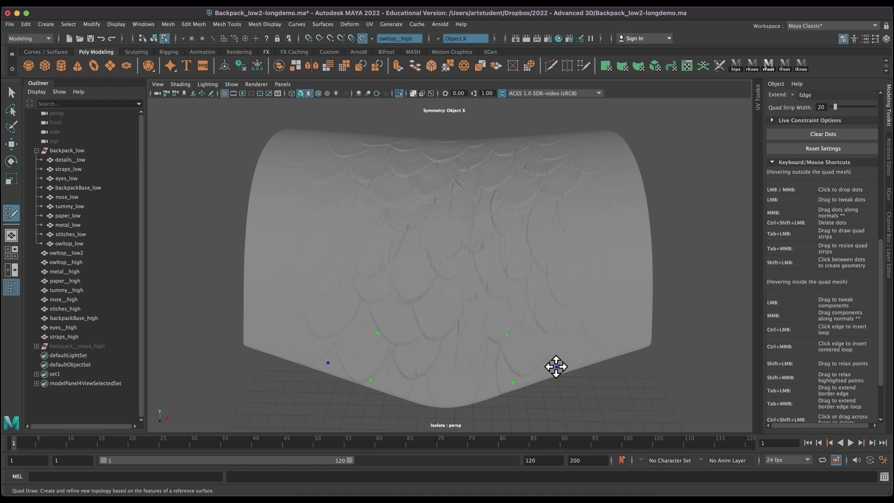
{"action": "left_click", "coordinate": [546, 325]}
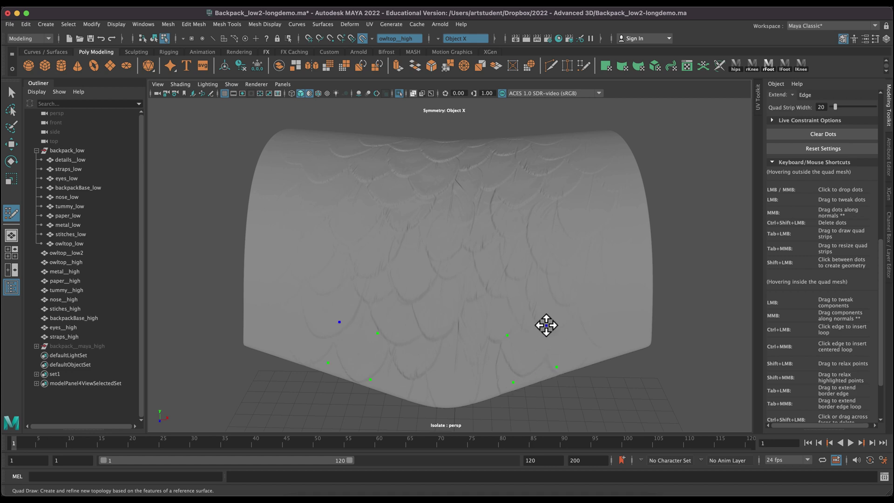
{"action": "left_click", "coordinate": [536, 354], "text": "shift"}
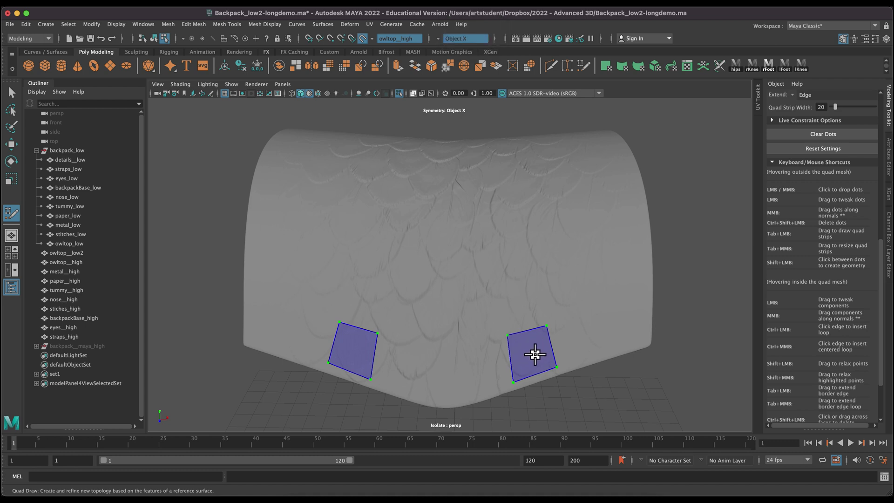
{"action": "left_click", "coordinate": [534, 355], "text": "shift"}
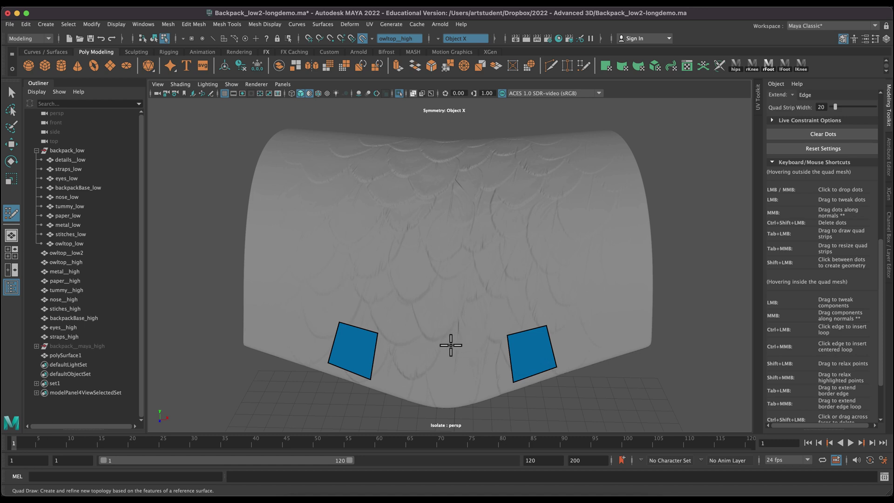
Add quads bridging the halves at the centre line, then undo the centre strip.
{"action": "left_click", "coordinate": [450, 345]}
{"action": "left_click", "coordinate": [482, 361], "text": "shift"}
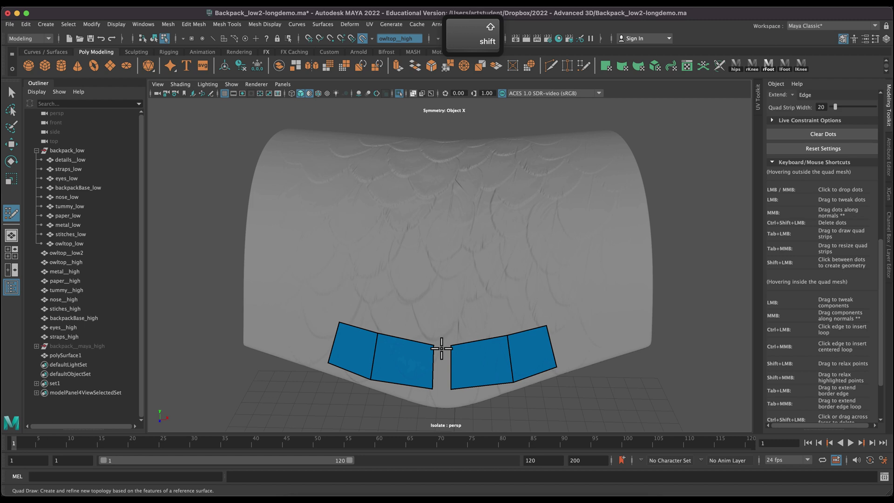
{"action": "left_click", "coordinate": [445, 370], "text": "shift"}
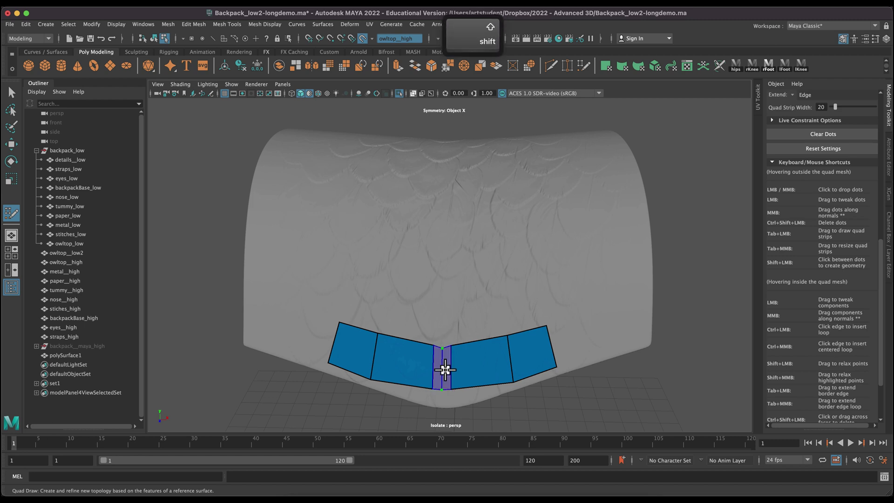
{"action": "left_click", "coordinate": [444, 370], "text": "shift"}
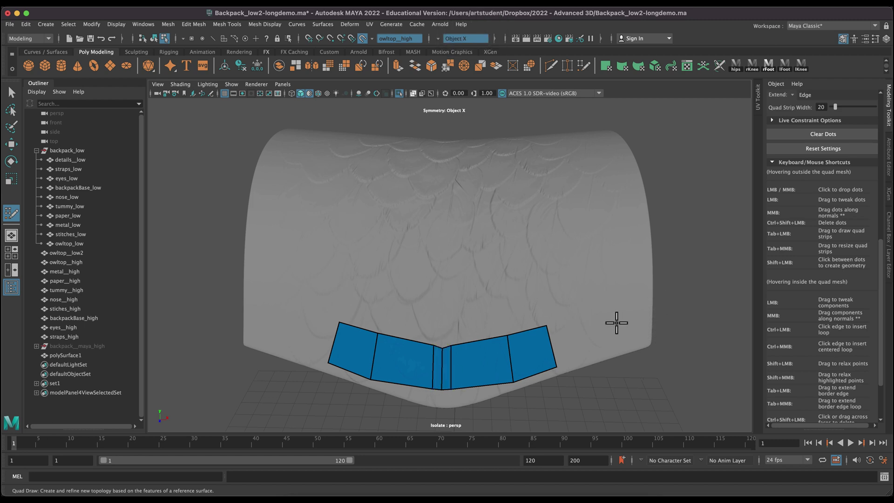
{"action": "key", "text": "super+z"}
{"action": "key", "text": "super+z"}
{"action": "key", "text": "super+z"}
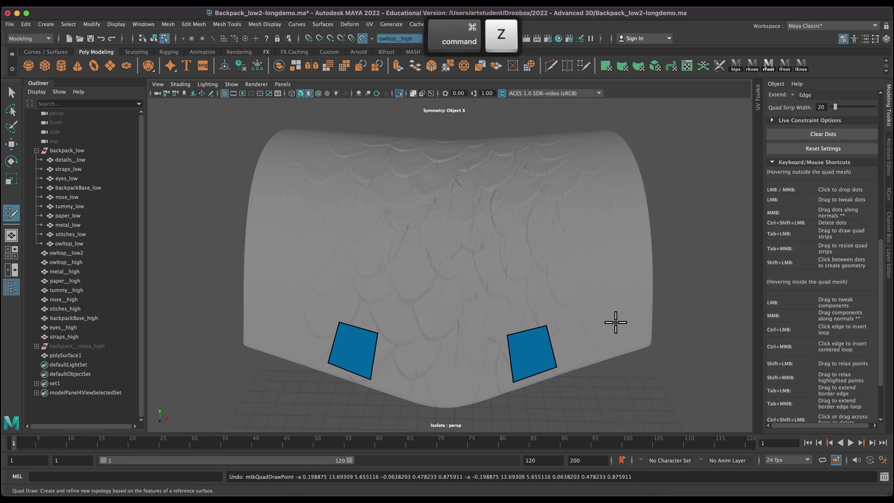
Fill the centre gap between the mirrored quads and pull the middle vertices to the bottom edge.
{"action": "left_click", "coordinate": [443, 349]}
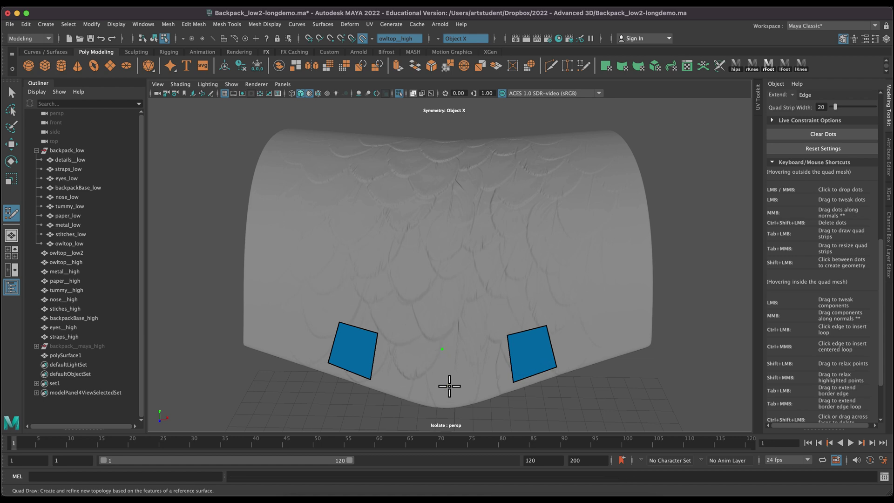
{"action": "left_click", "coordinate": [441, 385]}
{"action": "left_click", "coordinate": [456, 367], "text": "shift"}
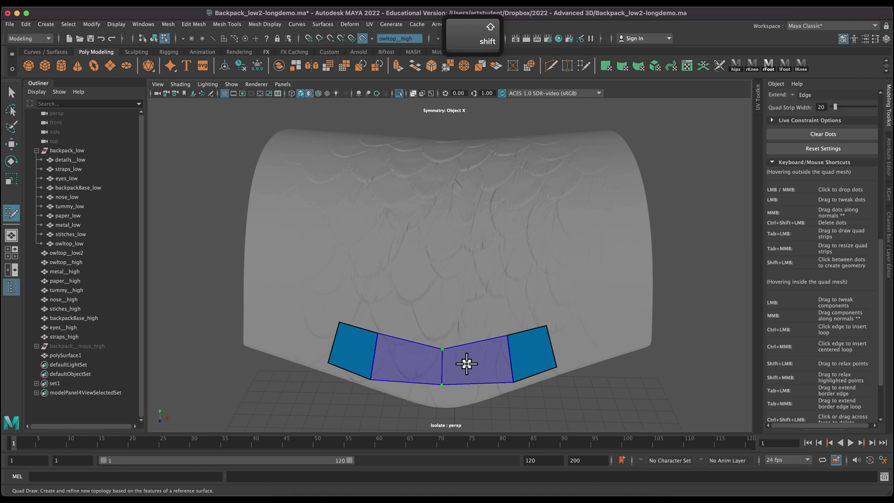
{"action": "left_click", "coordinate": [466, 362], "text": "shift"}
{"action": "left_click_drag", "start_coordinate": [441, 349], "coordinate": [442, 339]}
{"action": "left_click_drag", "start_coordinate": [442, 385], "coordinate": [443, 395]}
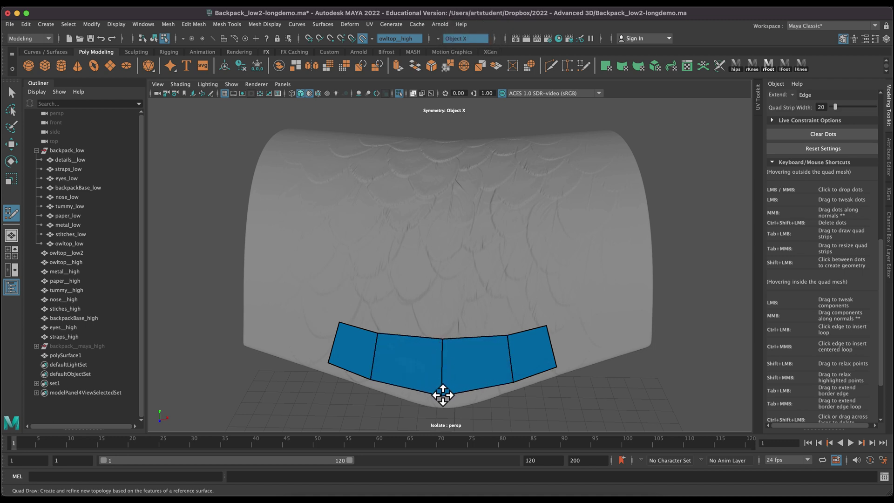
{"action": "left_click_drag", "start_coordinate": [370, 379], "coordinate": [369, 381]}
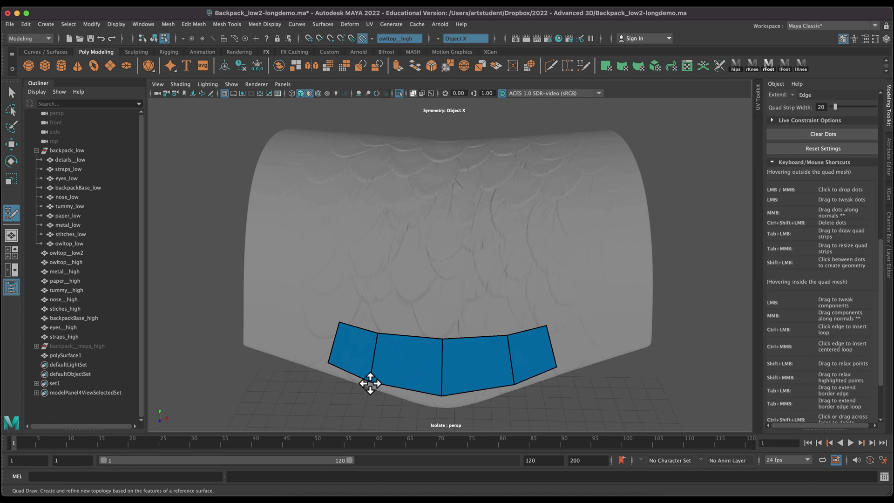
{"action": "left_click_drag", "start_coordinate": [442, 397], "coordinate": [442, 405]}
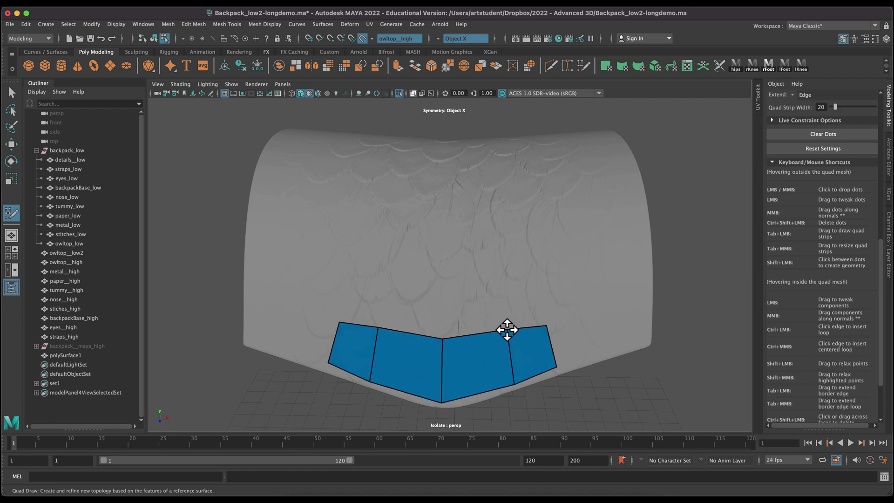
Widen the strip's outer corners and add end quads reaching both side edges.
{"action": "left_click_drag", "start_coordinate": [546, 325], "coordinate": [565, 315]}
{"action": "mouse_move", "coordinate": [554, 367]}
{"action": "left_mouse_down"}
{"action": "mouse_move", "coordinate": [607, 358]}
{"action": "mouse_move", "coordinate": [592, 357]}
{"action": "left_mouse_up"}
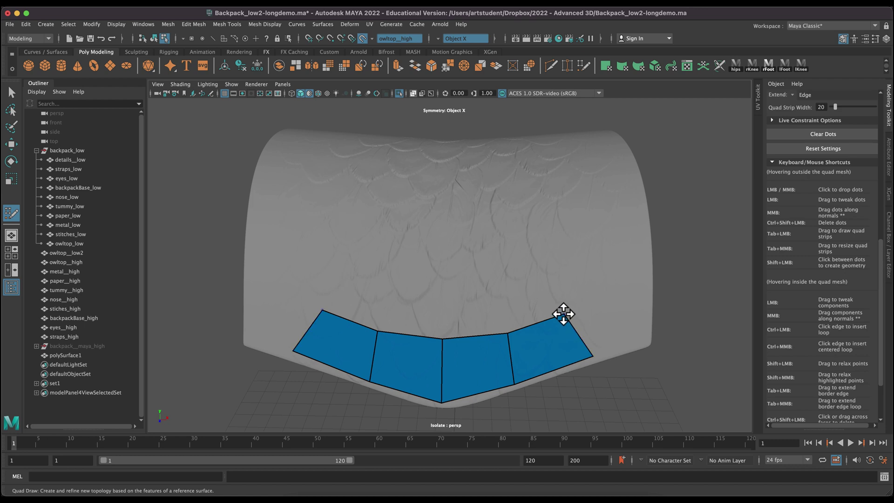
{"action": "left_click_drag", "start_coordinate": [564, 314], "coordinate": [594, 306]}
{"action": "left_click_drag", "start_coordinate": [593, 355], "coordinate": [599, 355]}
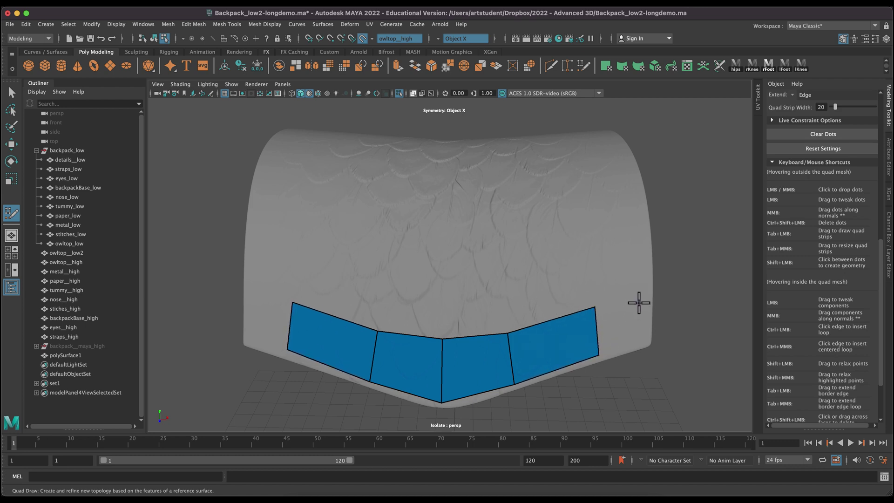
{"action": "left_click", "coordinate": [641, 301]}
{"action": "left_click", "coordinate": [631, 318], "text": "shift"}
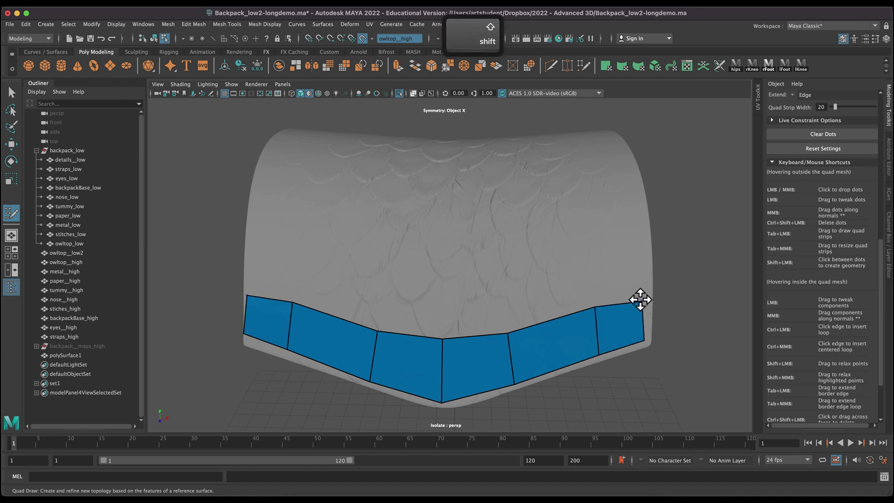
{"action": "left_click_drag", "start_coordinate": [641, 299], "coordinate": [643, 292]}
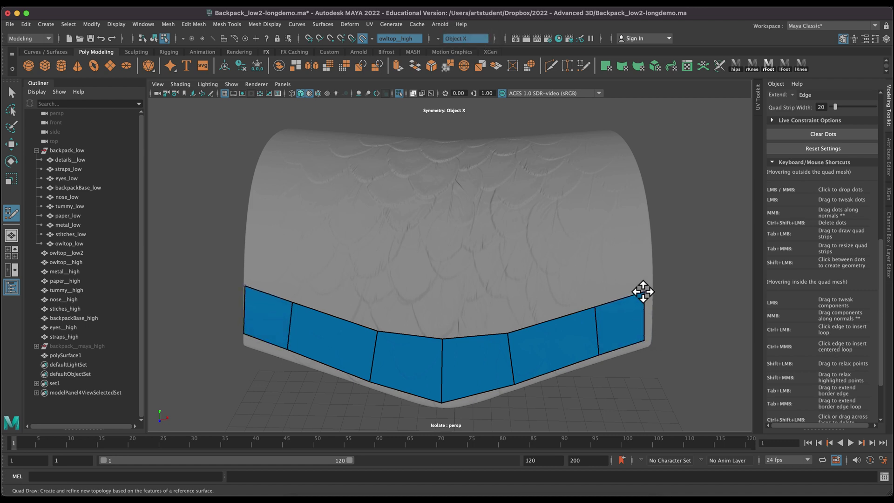
{"action": "left_click_drag", "start_coordinate": [242, 334], "coordinate": [243, 339]}
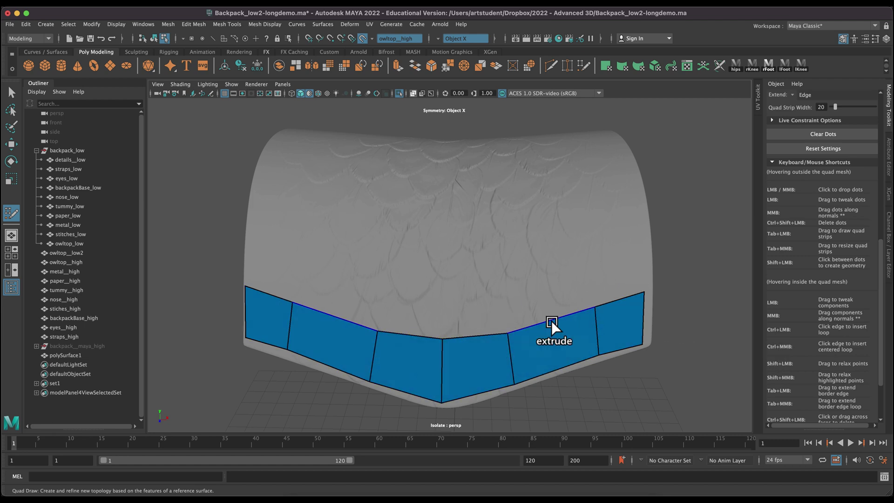
Extrude two rows of quads upward from the strip's top border edge.
{"action": "left_click_drag", "start_coordinate": [551, 318], "coordinate": [546, 224]}
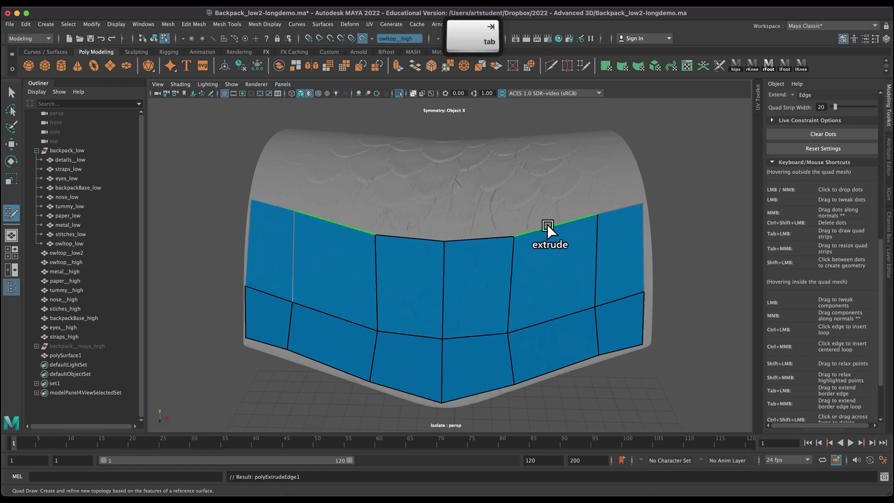
{"action": "left_click_drag", "start_coordinate": [722, 292], "coordinate": [553, 320], "text": "alt"}
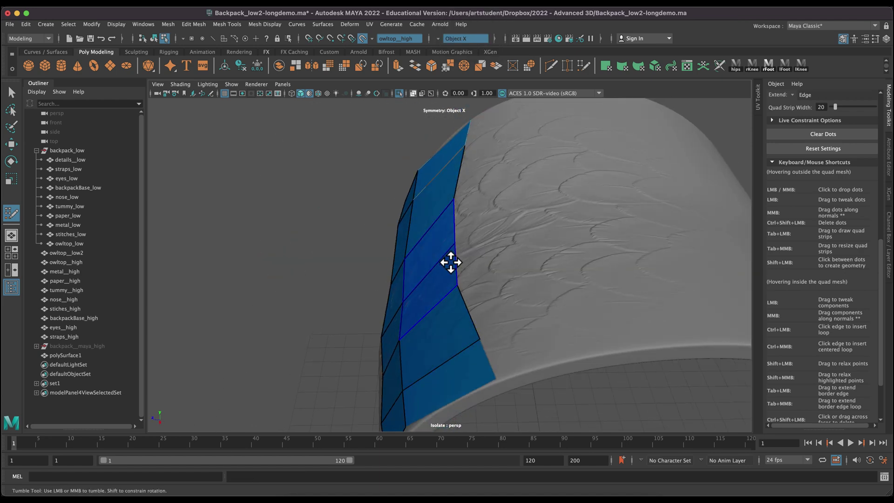
{"action": "key", "text": "Tab"}
{"action": "mouse_move", "coordinate": [452, 263]}
{"action": "left_mouse_down"}
{"action": "mouse_move", "coordinate": [564, 227]}
{"action": "mouse_move", "coordinate": [569, 206]}
{"action": "mouse_move", "coordinate": [560, 222]}
{"action": "left_mouse_up"}
{"action": "left_click_drag", "start_coordinate": [302, 295], "coordinate": [357, 302], "text": "alt"}
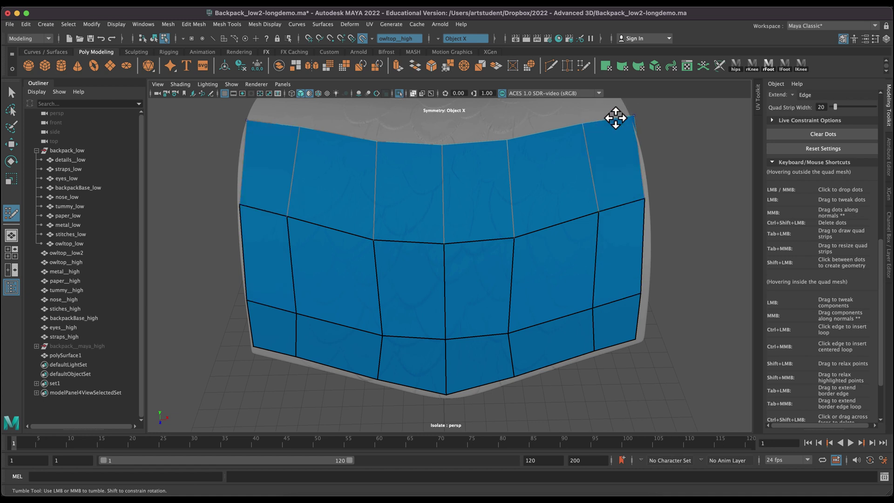
{"action": "left_click_drag", "start_coordinate": [720, 247], "coordinate": [706, 285], "text": "alt"}
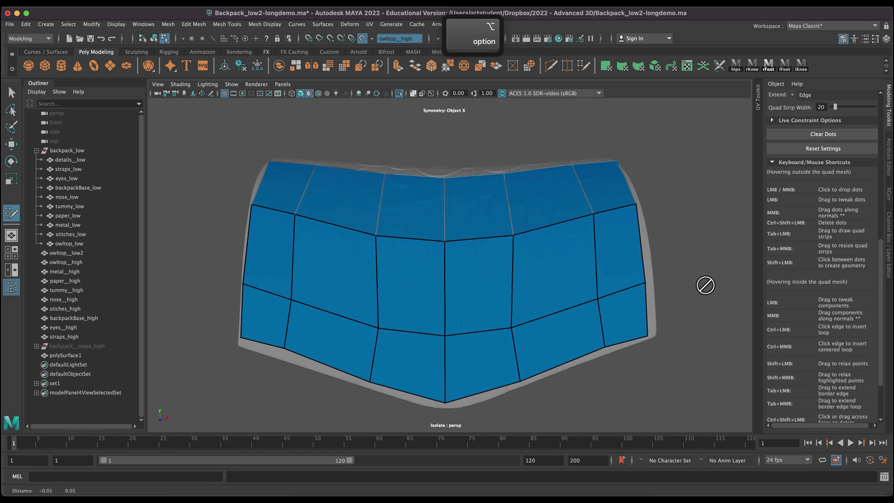
Orbit and zoom in beneath the shell to view its bottom rim.
{"action": "middle_click_drag", "start_coordinate": [706, 285], "coordinate": [642, 330], "text": "alt"}
{"action": "left_click_drag", "start_coordinate": [540, 373], "coordinate": [626, 289], "text": "alt"}
{"action": "right_click_drag", "start_coordinate": [612, 296], "coordinate": [652, 369], "text": "alt"}
{"action": "middle_click_drag", "start_coordinate": [645, 353], "coordinate": [611, 384], "text": "alt"}
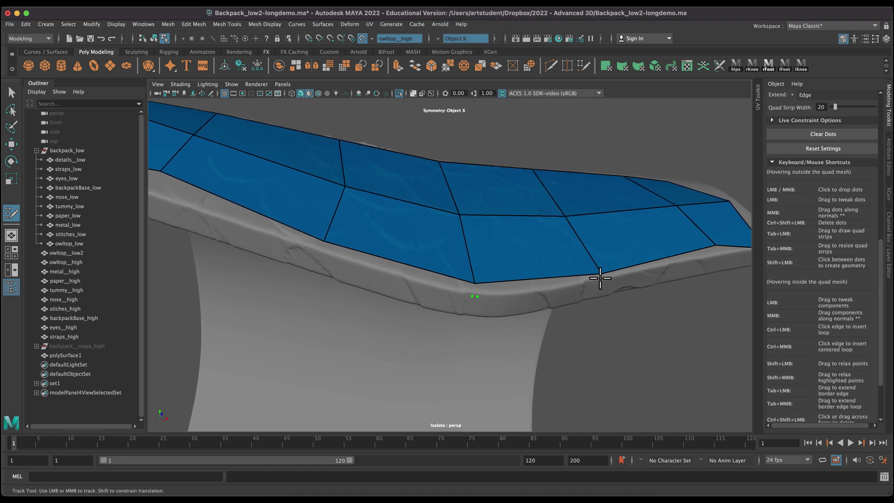
{"action": "left_click_drag", "start_coordinate": [620, 359], "coordinate": [605, 368], "text": "alt"}
Place dots along the rim and create border faces, redoing a misplaced dot and strip.
{"action": "left_click", "coordinate": [455, 375]}
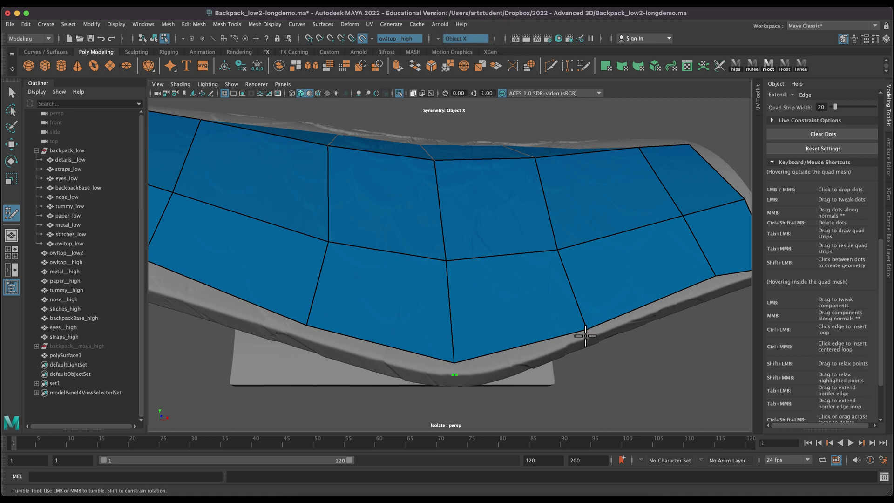
{"action": "middle_click_drag", "start_coordinate": [618, 357], "coordinate": [577, 261], "text": "alt"}
{"action": "key", "text": "super+z"}
{"action": "left_click", "coordinate": [423, 270]}
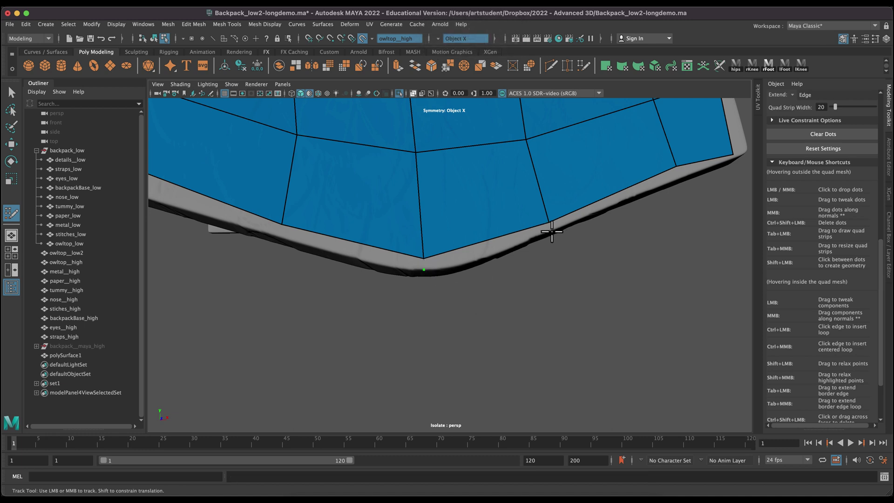
{"action": "key", "text": "shift"}
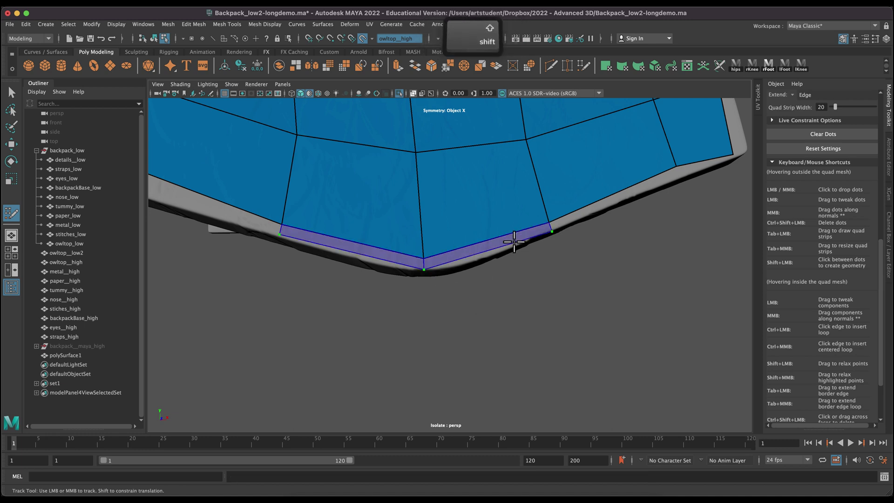
{"action": "left_click", "coordinate": [514, 241], "text": "shift"}
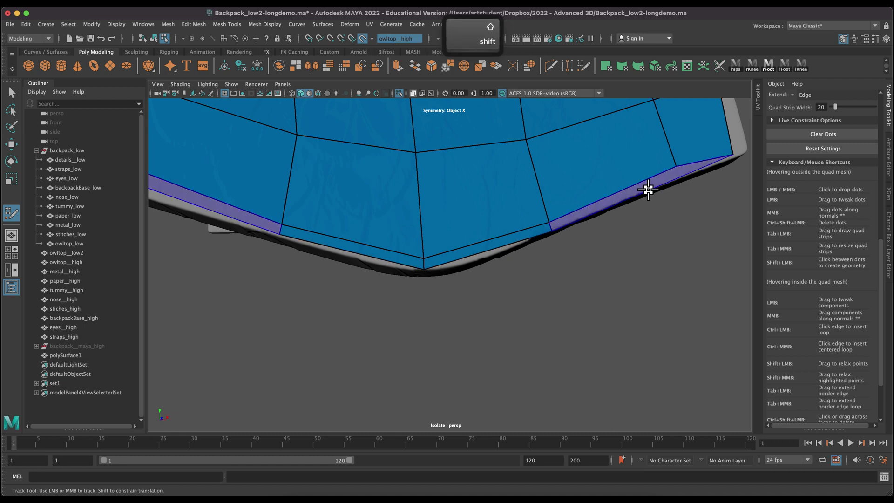
{"action": "left_click", "coordinate": [648, 188], "text": "shift"}
{"action": "middle_click_drag", "start_coordinate": [616, 285], "coordinate": [613, 327], "text": "alt"}
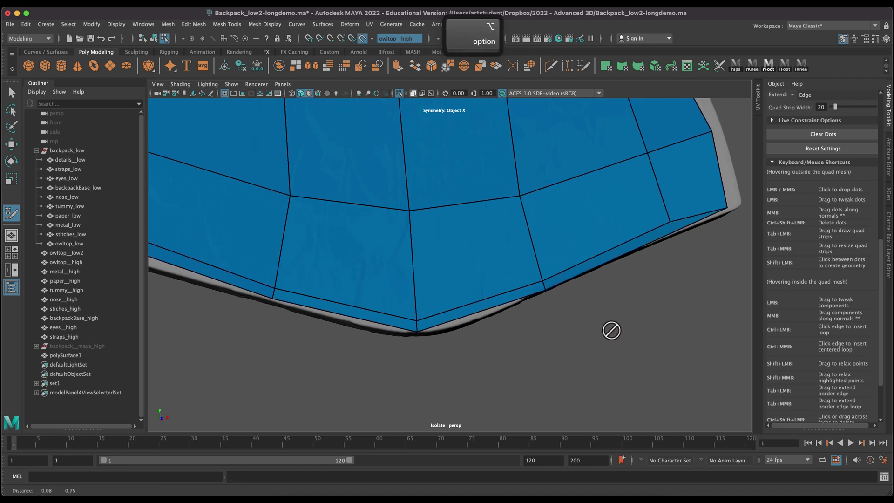
{"action": "key", "text": "super+z"}
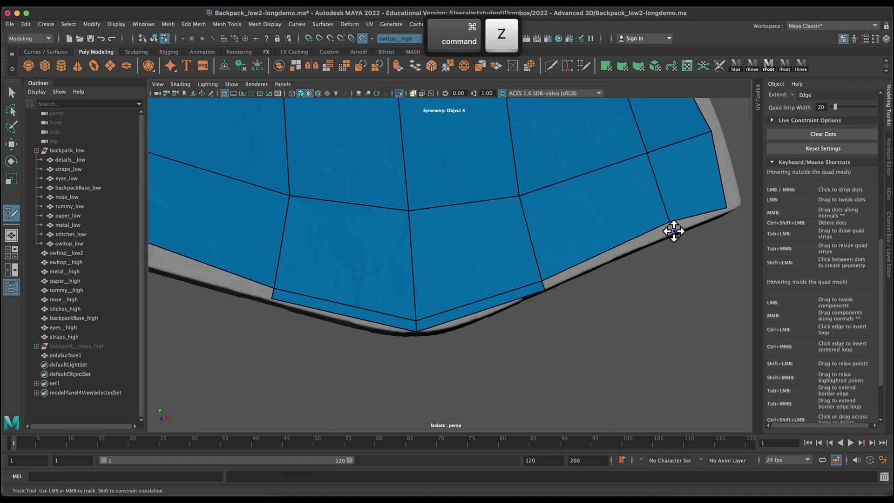
{"action": "left_click", "coordinate": [590, 263], "text": "shift"}
{"action": "left_click_drag", "start_coordinate": [523, 305], "coordinate": [471, 250], "text": "alt"}
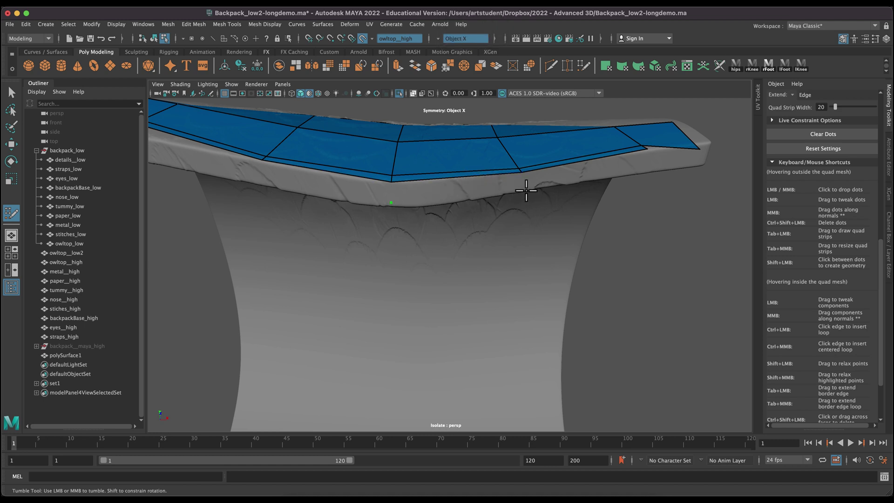
Add rim faces around the corner and orbit to inspect the side rim strip.
{"action": "left_click", "coordinate": [474, 186], "text": "shift"}
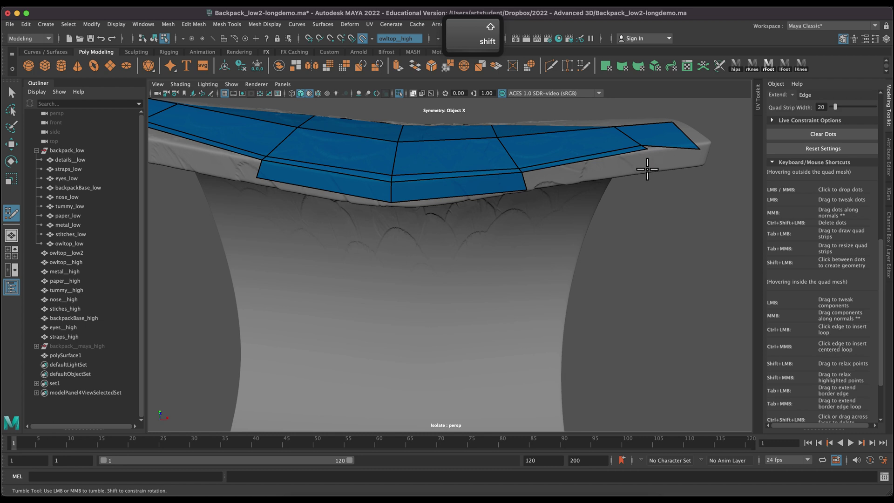
{"action": "left_click", "coordinate": [625, 176], "text": "shift"}
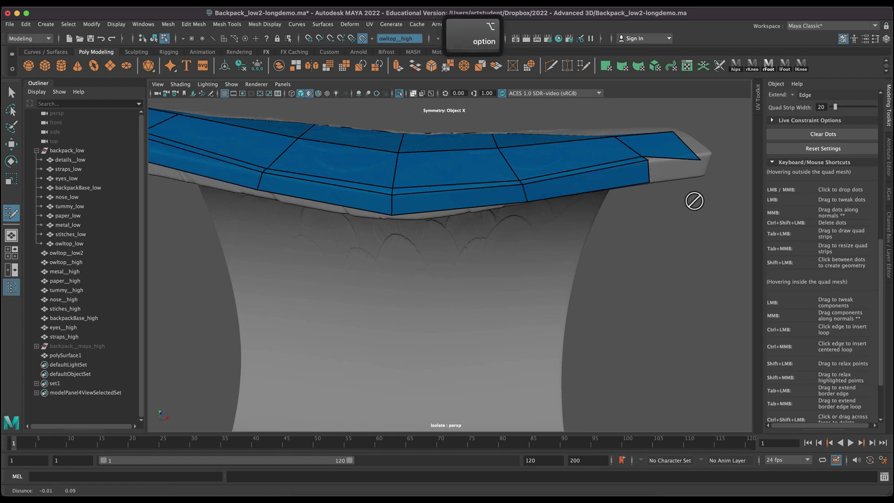
{"action": "middle_click_drag", "start_coordinate": [695, 192], "coordinate": [624, 277], "text": "alt"}
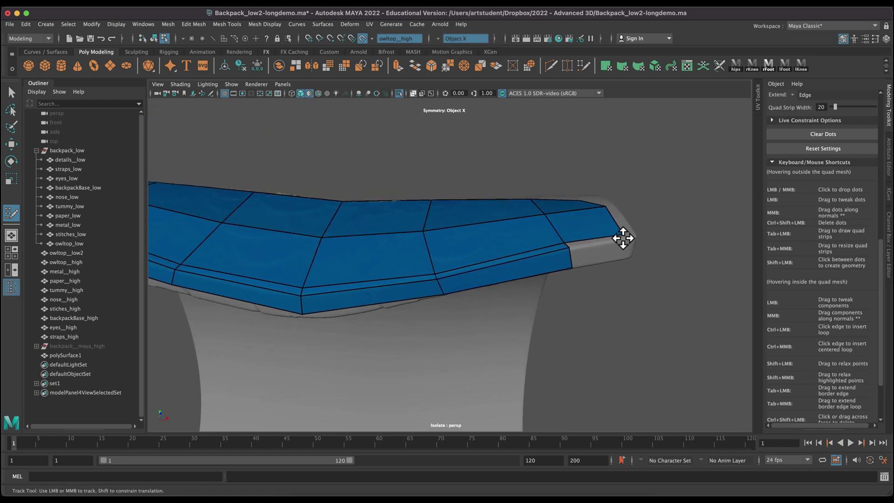
{"action": "left_click_drag", "start_coordinate": [622, 236], "coordinate": [652, 290], "text": "alt"}
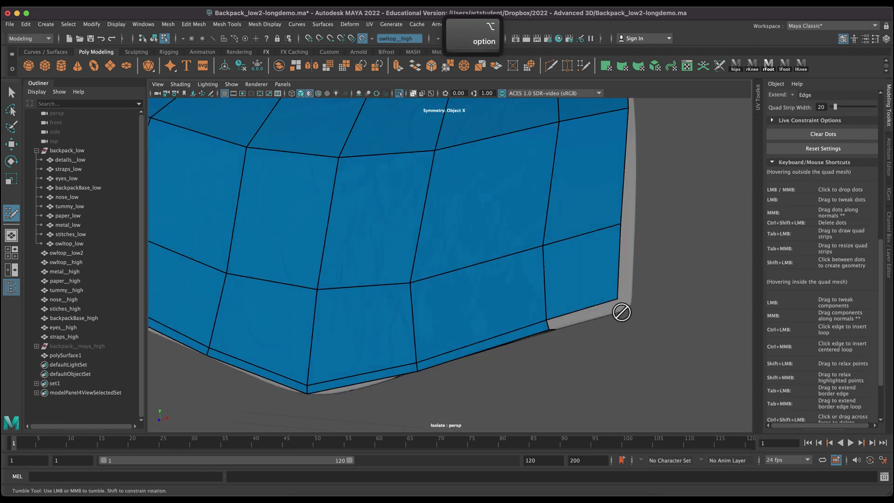
{"action": "left_click_drag", "start_coordinate": [592, 312], "coordinate": [573, 236], "text": "alt"}
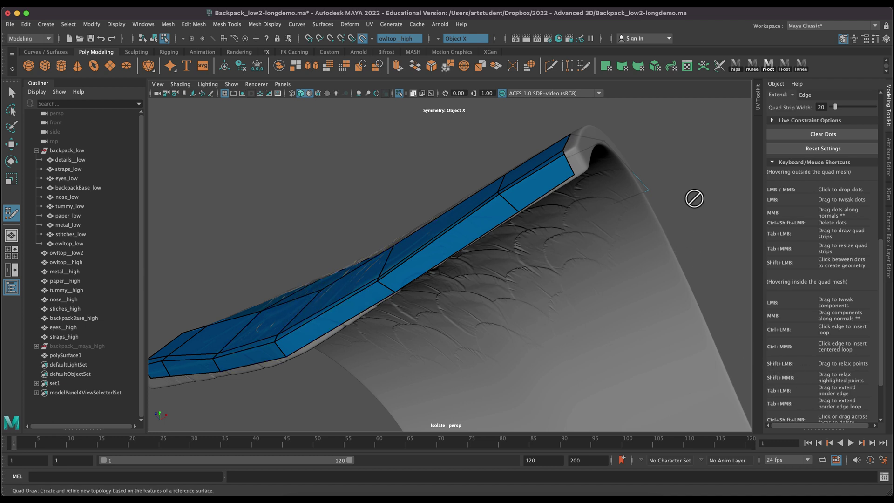
Try relaxing the grid's lower and centre vertices, undoing unwanted relaxes, then orbit to inspect.
{"action": "mouse_move", "coordinate": [694, 188]}
{"action": "left_mouse_down", "text": "alt"}
{"action": "mouse_move", "coordinate": [710, 227]}
{"action": "mouse_move", "coordinate": [714, 220]}
{"action": "left_mouse_up", "text": "alt"}
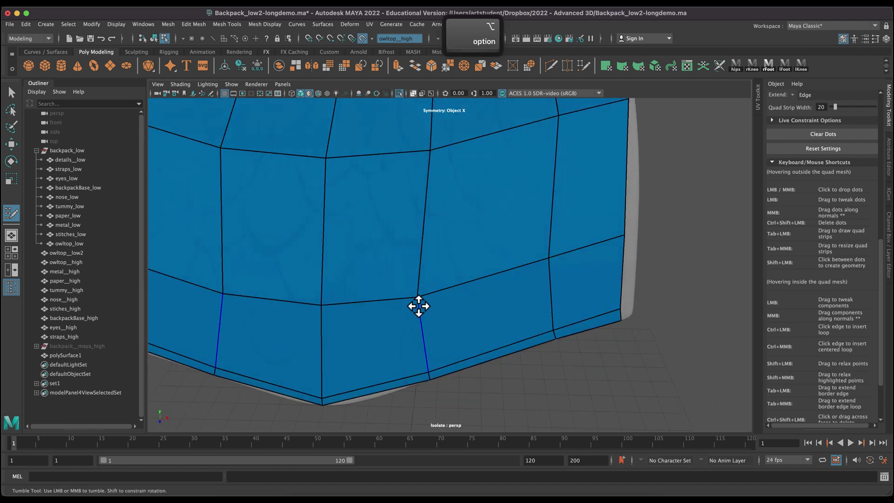
{"action": "mouse_move", "coordinate": [406, 298]}
{"action": "left_mouse_down", "text": "shift"}
{"action": "mouse_move", "coordinate": [428, 295]}
{"action": "mouse_move", "coordinate": [423, 305]}
{"action": "mouse_move", "coordinate": [557, 263]}
{"action": "mouse_move", "coordinate": [579, 208]}
{"action": "left_mouse_up", "text": "shift"}
{"action": "mouse_move", "coordinate": [578, 208]}
{"action": "right_mouse_down", "text": "alt"}
{"action": "mouse_move", "coordinate": [664, 354]}
{"action": "mouse_move", "coordinate": [599, 255]}
{"action": "mouse_move", "coordinate": [601, 299]}
{"action": "right_mouse_up", "text": "alt"}
{"action": "key", "text": "super+z"}
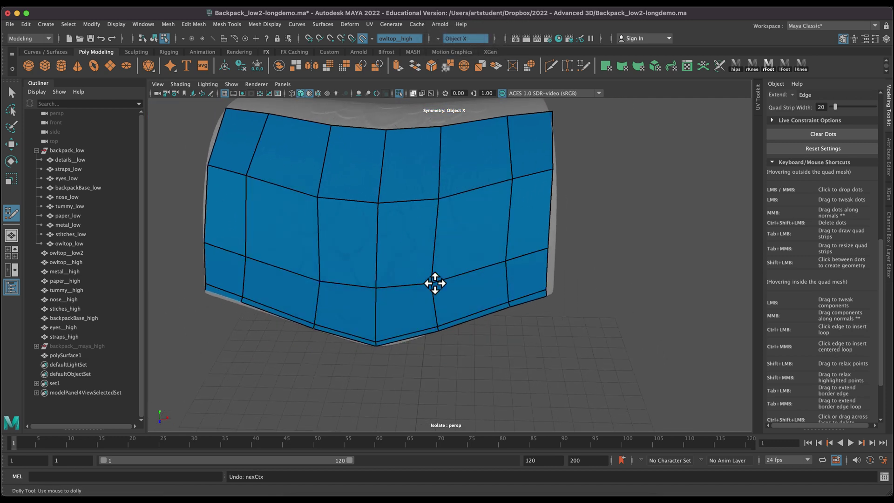
{"action": "left_click_drag", "start_coordinate": [430, 275], "coordinate": [467, 338], "text": "shift"}
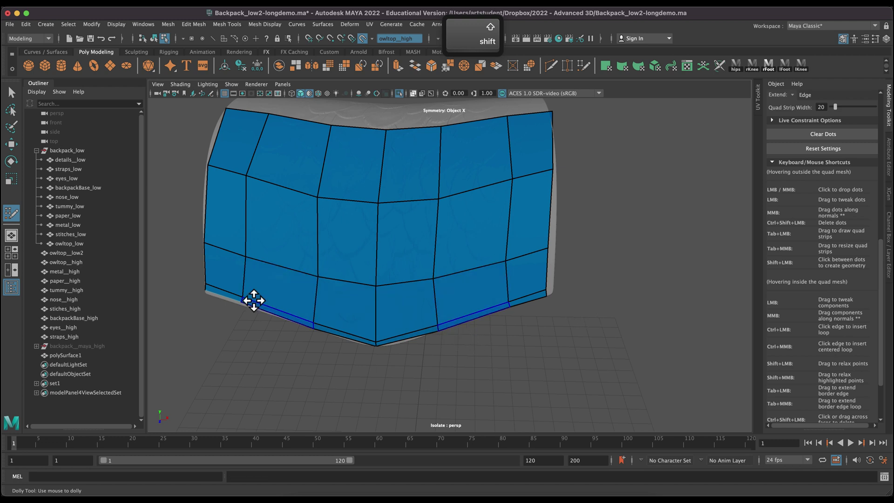
{"action": "left_click_drag", "start_coordinate": [365, 201], "coordinate": [396, 267], "text": "shift"}
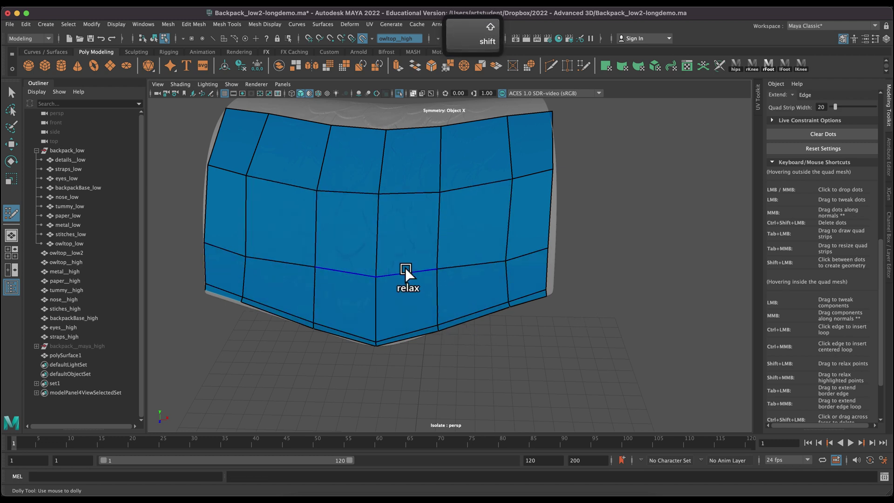
{"action": "key", "text": "super+z"}
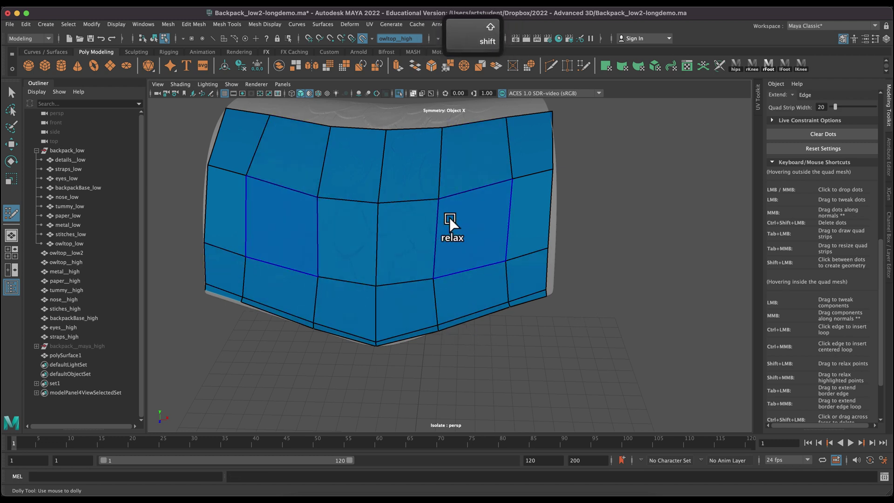
{"action": "left_click_drag", "start_coordinate": [494, 181], "coordinate": [549, 185], "text": "shift"}
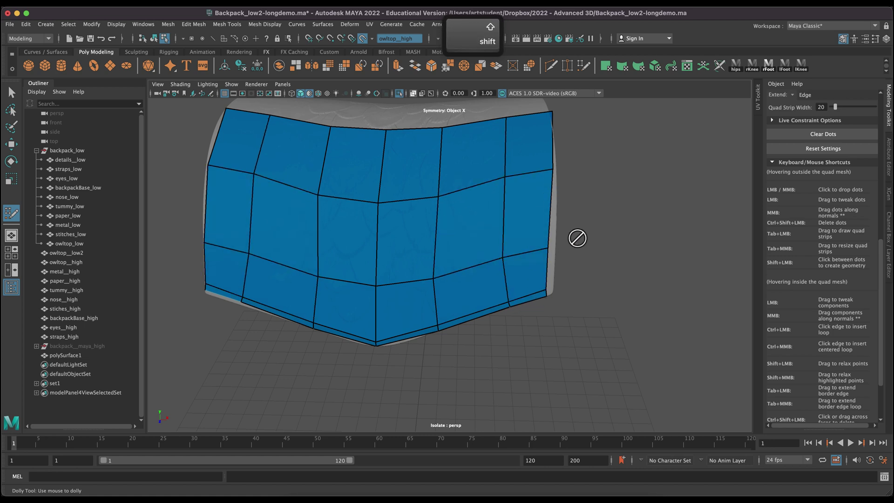
{"action": "key", "text": "super+z"}
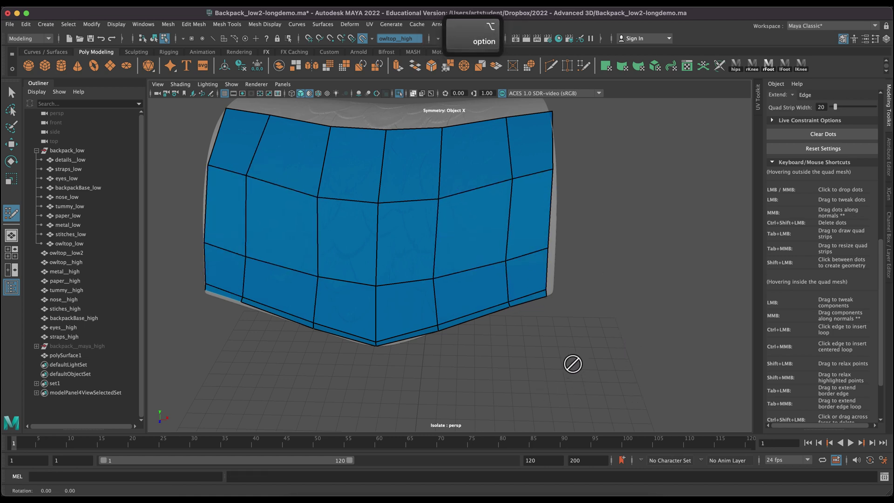
{"action": "left_click_drag", "start_coordinate": [572, 362], "coordinate": [564, 357], "text": "alt"}
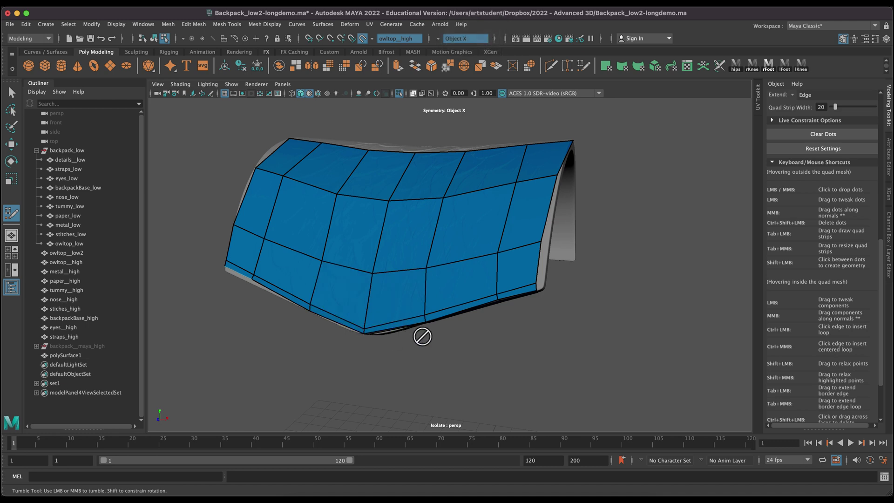
{"action": "left_click_drag", "start_coordinate": [619, 303], "coordinate": [573, 310], "text": "alt"}
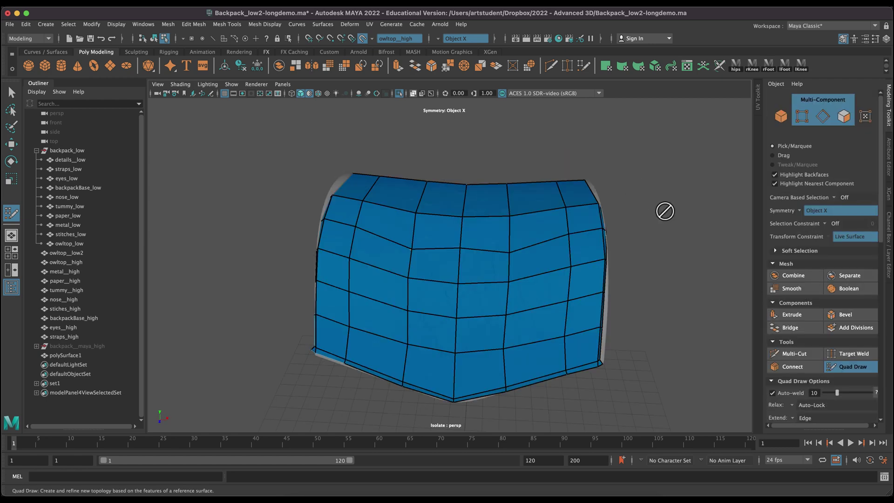
Leave Quad Draw and add edge cuts to the shell with Multi-Cut.
{"action": "left_click", "coordinate": [784, 118]}
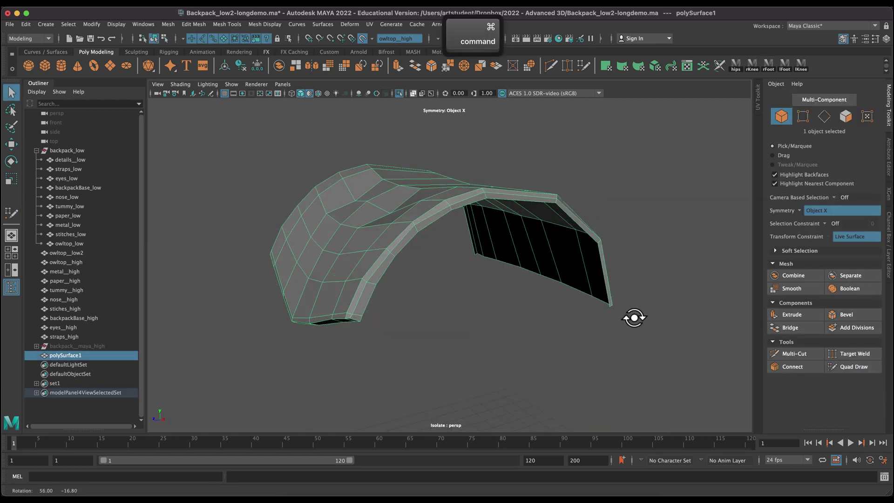
{"action": "key", "text": "w"}
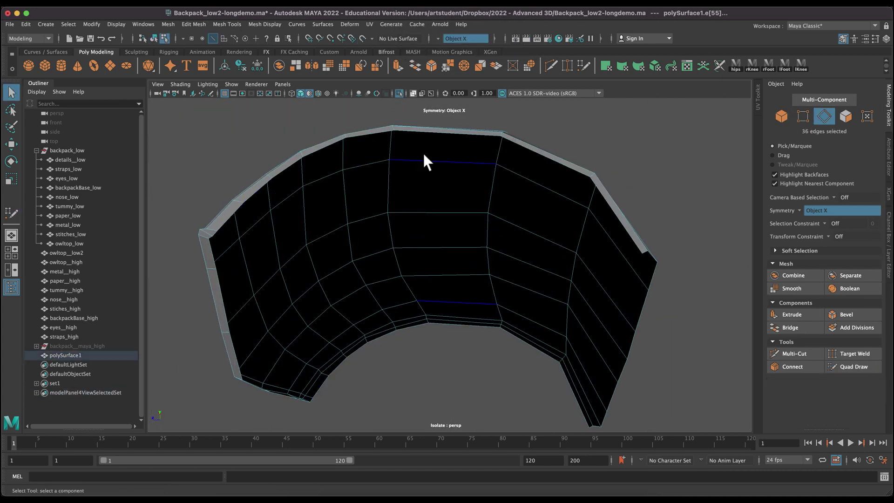
{"action": "left_click", "coordinate": [226, 23]}
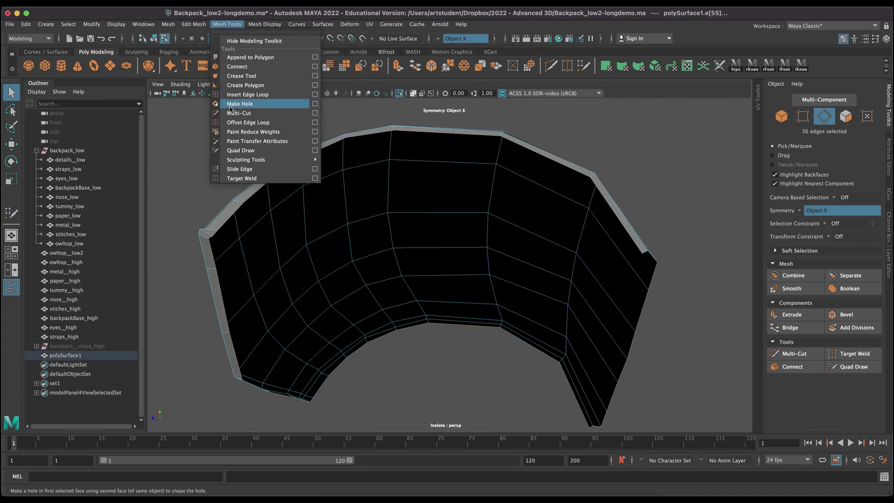
{"action": "left_click", "coordinate": [260, 103]}
{"action": "left_click_drag", "start_coordinate": [470, 153], "coordinate": [638, 180], "text": "alt"}
{"action": "key", "text": "Return"}
{"action": "key", "text": "Return"}
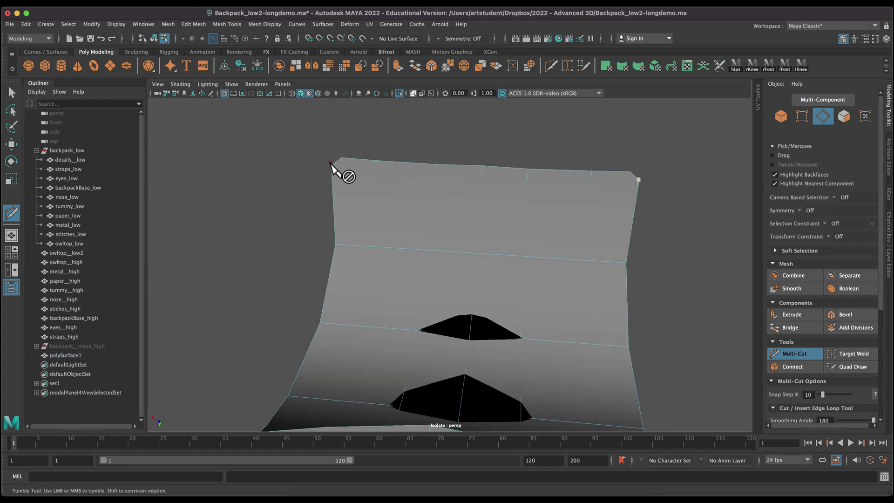
{"action": "left_click_drag", "start_coordinate": [335, 168], "coordinate": [638, 253], "text": "alt"}
{"action": "left_click_drag", "start_coordinate": [580, 274], "coordinate": [437, 221], "text": "alt"}
{"action": "key", "text": "Return"}
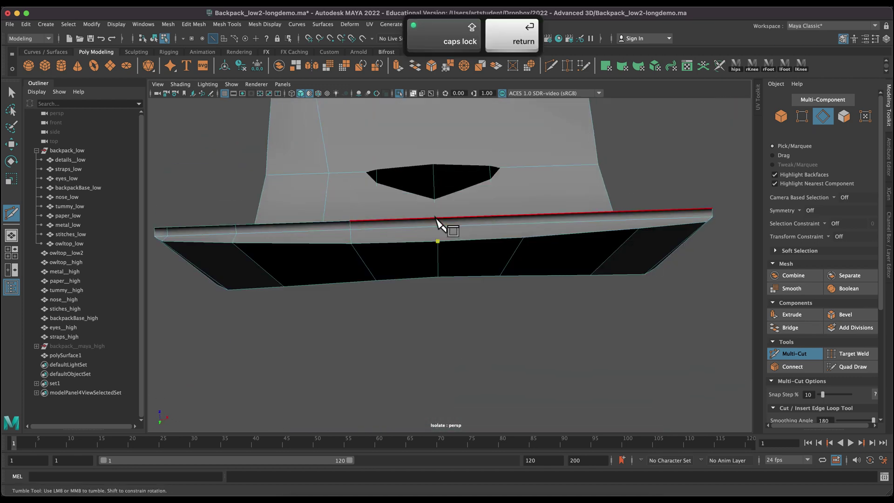
{"action": "left_click_drag", "start_coordinate": [635, 326], "coordinate": [532, 347], "text": "alt"}
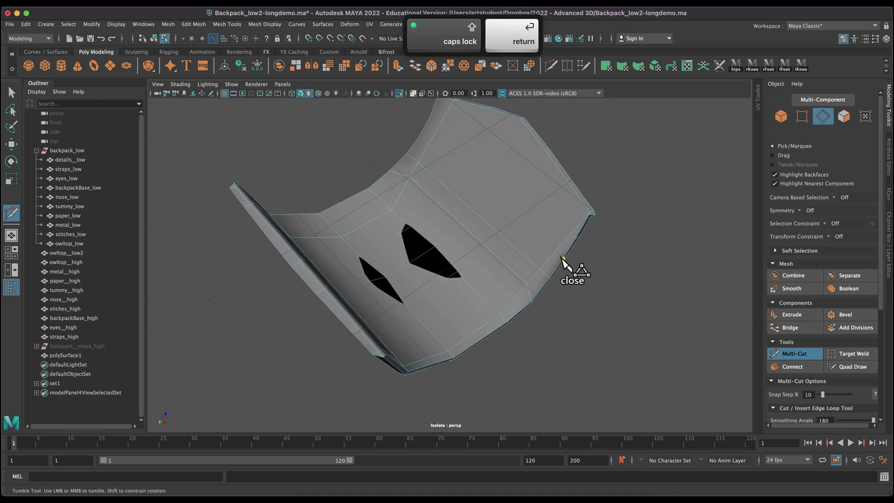
{"action": "left_click_drag", "start_coordinate": [569, 261], "coordinate": [311, 303], "text": "alt"}
{"action": "key", "text": "ctrl+z"}
{"action": "left_click_drag", "start_coordinate": [488, 200], "coordinate": [391, 298], "text": "alt"}
Select and delete the stray vertex at the shell's corner.
{"action": "key", "text": "q"}
{"action": "right_click_drag", "start_coordinate": [316, 261], "coordinate": [274, 256]}
{"action": "left_click", "coordinate": [251, 246]}
{"action": "key", "text": "w"}
{"action": "left_click_drag", "start_coordinate": [254, 246], "coordinate": [275, 304], "text": "alt"}
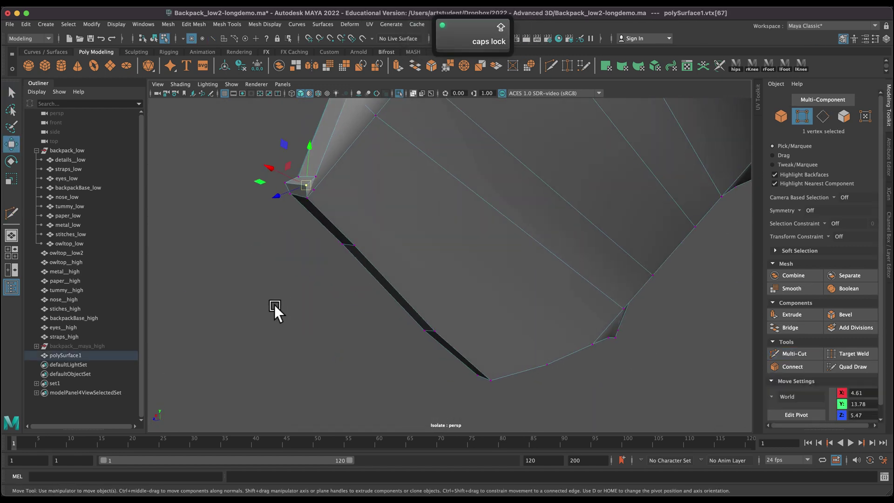
{"action": "key", "text": "super+BackSpace"}
{"action": "mouse_move", "coordinate": [313, 189]}
{"action": "left_mouse_down", "text": "alt"}
{"action": "mouse_move", "coordinate": [696, 323]}
{"action": "mouse_move", "coordinate": [740, 223]}
{"action": "mouse_move", "coordinate": [380, 365]}
{"action": "mouse_move", "coordinate": [398, 295]}
{"action": "left_mouse_up", "text": "alt"}
Add another Multi-Cut along the shell's underside edge, discarding a corner-to-corner cut.
{"action": "key", "text": "y"}
{"action": "left_click", "coordinate": [180, 340]}
{"action": "left_click", "coordinate": [750, 230]}
{"action": "key", "text": "super+z"}
{"action": "key", "text": "super+z"}
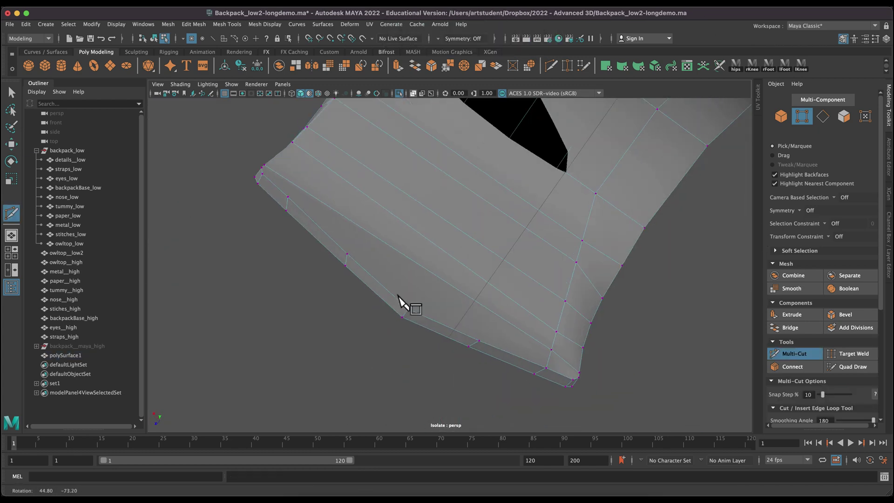
{"action": "left_click_drag", "start_coordinate": [582, 370], "coordinate": [587, 433], "text": "alt"}
{"action": "middle_click_drag", "start_coordinate": [599, 107], "coordinate": [564, 165], "text": "alt"}
{"action": "right_click_drag", "start_coordinate": [693, 347], "coordinate": [381, 316], "text": "alt"}
{"action": "key", "text": "Return"}
{"action": "middle_click_drag", "start_coordinate": [470, 105], "coordinate": [498, 186], "text": "alt"}
{"action": "left_click_drag", "start_coordinate": [643, 156], "coordinate": [400, 225], "text": "alt"}
Reposition vertices along the shell's arched edge with the Move tool, then clear the selection.
{"action": "left_click", "coordinate": [12, 89]}
{"action": "left_click", "coordinate": [380, 249]}
{"action": "key", "text": "w"}
{"action": "key", "text": "super+z"}
{"action": "key", "text": "super+z"}
{"action": "left_click", "coordinate": [401, 225]}
{"action": "key", "text": "super+z"}
{"action": "left_click", "coordinate": [401, 226]}
{"action": "left_click", "coordinate": [349, 220], "text": "shift"}
{"action": "left_click_drag", "start_coordinate": [373, 191], "coordinate": [374, 202]}
{"action": "left_click_drag", "start_coordinate": [540, 363], "coordinate": [549, 186], "text": "alt"}
{"action": "left_click_drag", "start_coordinate": [362, 293], "coordinate": [367, 396], "text": "alt"}
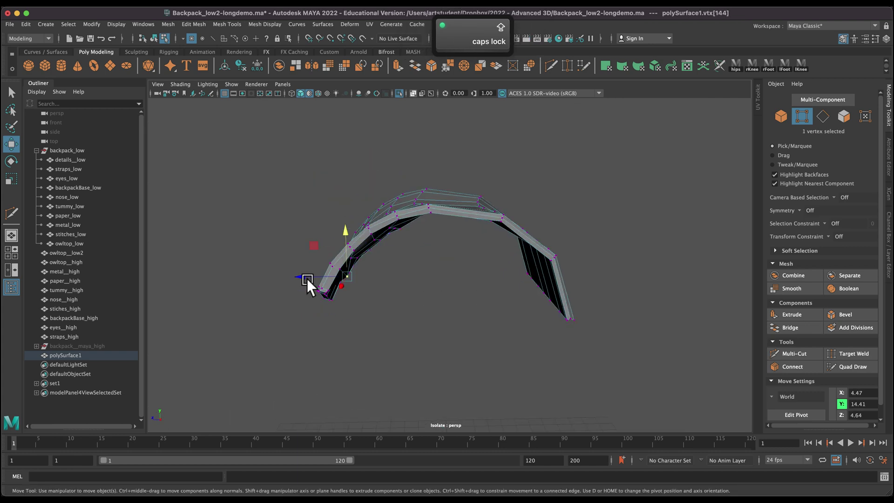
{"action": "left_click_drag", "start_coordinate": [317, 266], "coordinate": [319, 265]}
{"action": "left_click_drag", "start_coordinate": [421, 296], "coordinate": [558, 325], "text": "alt"}
{"action": "left_click", "coordinate": [561, 326]}
Run Mesh > Cleanup on polySurface1 to flag problem faces, then clear the flagged selection.
{"action": "left_click", "coordinate": [167, 25]}
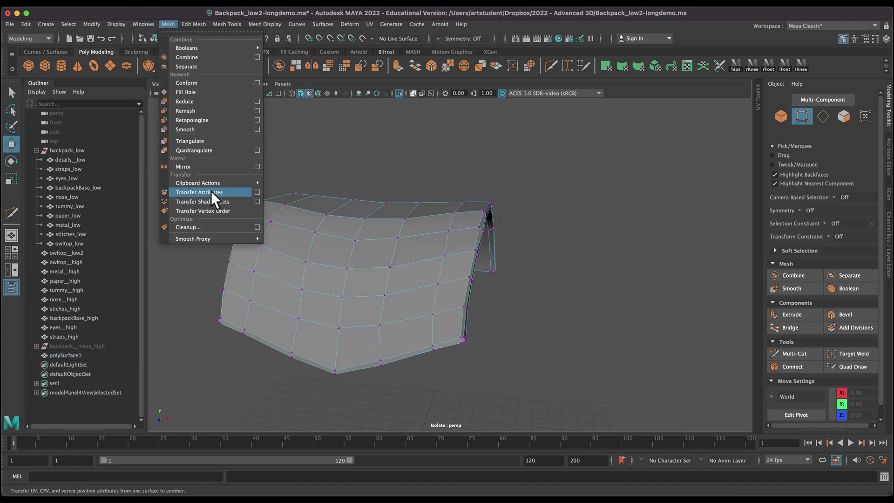
{"action": "left_click", "coordinate": [262, 227]}
{"action": "left_click", "coordinate": [290, 273]}
{"action": "key", "text": "F8"}
{"action": "left_click", "coordinate": [168, 24]}
{"action": "left_click", "coordinate": [262, 228]}
{"action": "scroll", "coordinate": [183, 205], "scroll_direction": "down", "scroll_amount": 3}
{"action": "left_click", "coordinate": [123, 273]}
{"action": "left_click_drag", "start_coordinate": [372, 298], "coordinate": [521, 335], "text": "alt"}
{"action": "left_click", "coordinate": [787, 356]}
Multi-Cut a new edge across the shell to its far edge.
{"action": "left_click_drag", "start_coordinate": [396, 242], "coordinate": [239, 152], "text": "alt"}
{"action": "scroll", "coordinate": [239, 152], "scroll_direction": "up", "scroll_amount": 5}
{"action": "middle_click_drag", "start_coordinate": [240, 152], "coordinate": [223, 261], "text": "alt"}
{"action": "left_click", "coordinate": [219, 261]}
{"action": "left_click", "coordinate": [479, 161]}
{"action": "key", "text": "Return"}
Isolate the new shell together with owltop__high in the viewport.
{"action": "left_click", "coordinate": [852, 366]}
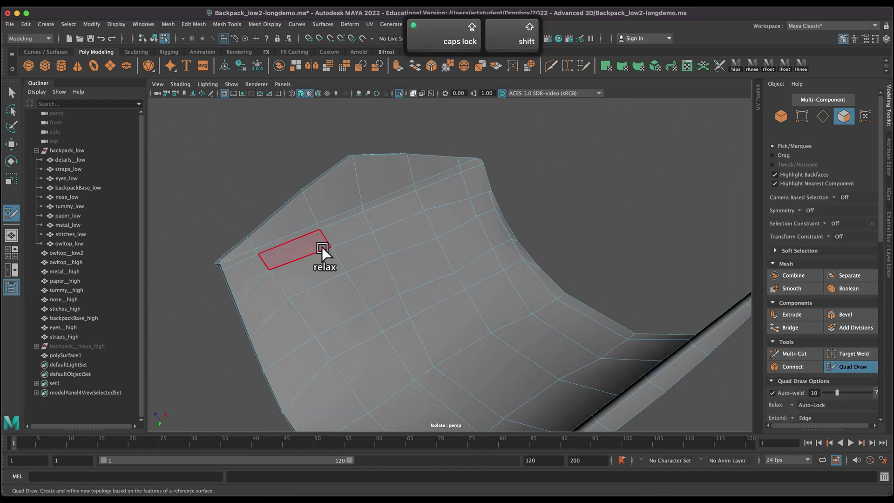
{"action": "left_click", "coordinate": [66, 262]}
{"action": "left_click", "coordinate": [399, 94]}
{"action": "left_click_drag", "start_coordinate": [418, 250], "coordinate": [335, 298], "text": "alt"}
{"action": "middle_click_drag", "start_coordinate": [65, 355], "coordinate": [74, 258]}
{"action": "left_click", "coordinate": [66, 262]}
{"action": "left_click", "coordinate": [66, 272], "text": "shift"}
{"action": "left_click", "coordinate": [398, 94]}
{"action": "left_click_drag", "start_coordinate": [458, 193], "coordinate": [659, 269], "text": "alt"}
Make owltop__high the live surface and Shift-drag with Quad Draw to relax the shell onto it.
{"action": "left_click", "coordinate": [100, 262]}
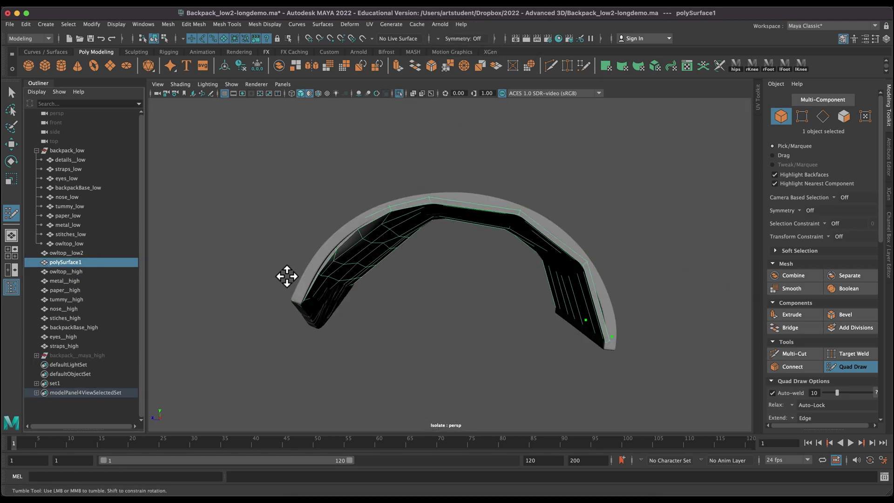
{"action": "left_click", "coordinate": [66, 272]}
{"action": "left_click", "coordinate": [362, 39]}
{"action": "left_click", "coordinate": [66, 262]}
{"action": "left_click_drag", "start_coordinate": [399, 269], "coordinate": [419, 307], "text": "alt"}
{"action": "left_click_drag", "start_coordinate": [401, 187], "coordinate": [622, 278], "text": "alt"}
Select and adjust the shell's bottom border vertices.
{"action": "key", "text": "q"}
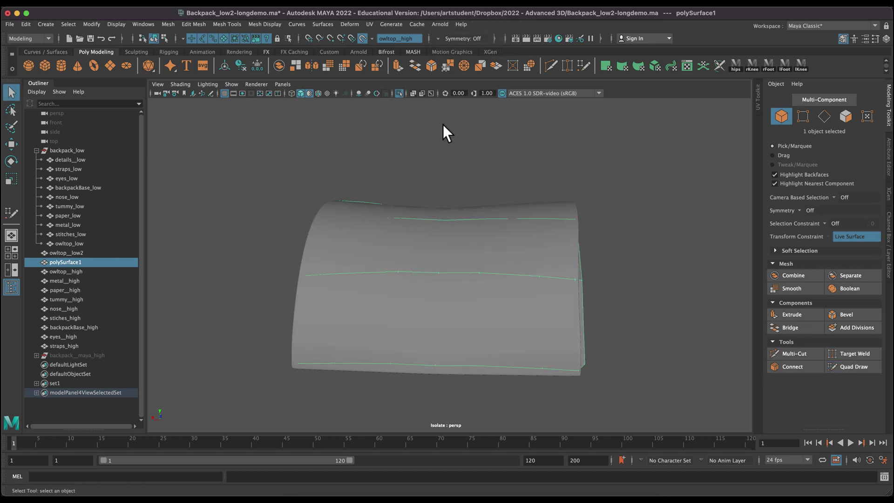
{"action": "left_click_drag", "start_coordinate": [417, 247], "coordinate": [242, 224], "text": "alt"}
{"action": "left_click", "coordinate": [803, 119]}
{"action": "key", "text": "w"}
{"action": "left_click", "coordinate": [300, 323]}
{"action": "double_click", "coordinate": [332, 322], "text": "shift"}
{"action": "left_click_drag", "start_coordinate": [333, 279], "coordinate": [503, 303], "text": "alt"}
{"action": "left_click", "coordinate": [344, 349]}
{"action": "double_click", "coordinate": [384, 353], "text": "shift"}
{"action": "left_click", "coordinate": [853, 367]}
{"action": "left_click_drag", "start_coordinate": [449, 306], "coordinate": [548, 374], "text": "alt"}
Turn off the live surface and run Cleanup, which flags 5 faces.
{"action": "left_click", "coordinate": [363, 38]}
{"action": "mouse_move", "coordinate": [473, 242]}
{"action": "left_mouse_down", "text": "alt"}
{"action": "mouse_move", "coordinate": [644, 224]}
{"action": "mouse_move", "coordinate": [578, 252]}
{"action": "left_mouse_up", "text": "alt"}
{"action": "left_click", "coordinate": [168, 24]}
{"action": "left_click", "coordinate": [257, 227]}
{"action": "left_click", "coordinate": [123, 273]}
{"action": "left_click_drag", "start_coordinate": [419, 372], "coordinate": [448, 329], "text": "alt"}
{"action": "scroll", "coordinate": [448, 329], "scroll_direction": "up", "scroll_amount": 4}
{"action": "middle_click_drag", "start_coordinate": [448, 330], "coordinate": [431, 365], "text": "alt"}
{"action": "left_click_drag", "start_coordinate": [431, 365], "coordinate": [401, 353], "text": "alt"}
Delete the problem edge loop with Cmd+Delete.
{"action": "key", "text": "F10"}
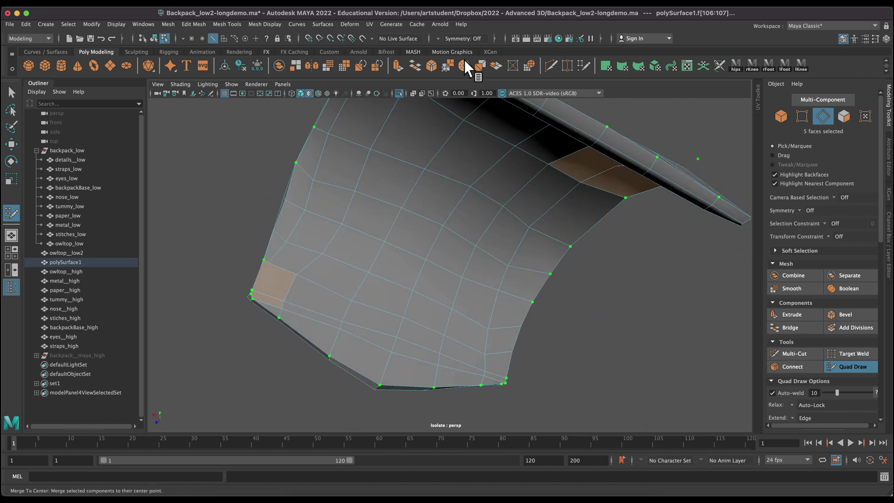
{"action": "key", "text": "q"}
{"action": "double_click", "coordinate": [272, 307]}
{"action": "key", "text": "super+BackSpace"}
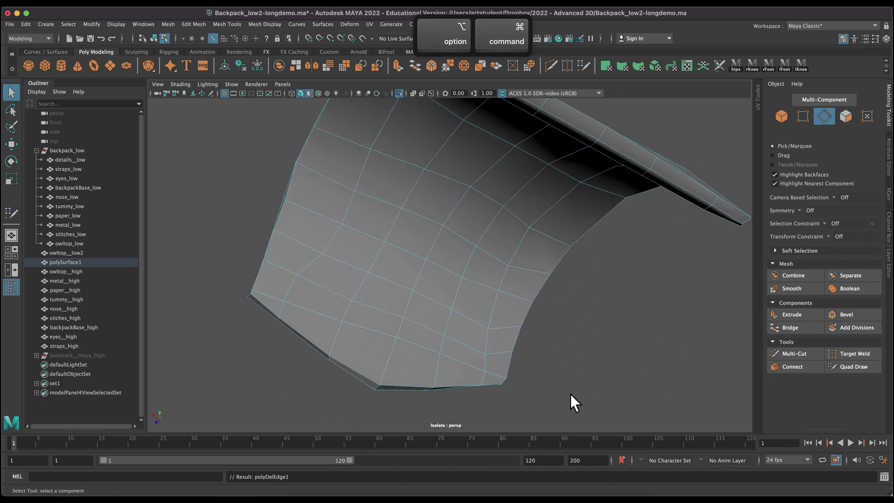
{"action": "left_click_drag", "start_coordinate": [596, 395], "coordinate": [559, 385], "text": "alt"}
{"action": "scroll", "coordinate": [417, 300], "scroll_direction": "down", "scroll_amount": 4}
{"action": "left_click_drag", "start_coordinate": [417, 300], "coordinate": [381, 381], "text": "alt"}
{"action": "scroll", "coordinate": [368, 351], "scroll_direction": "down", "scroll_amount": 5}
{"action": "scroll", "coordinate": [381, 381], "scroll_direction": "up", "scroll_amount": 5}
Move an edge vertex to align the shell's edge.
{"action": "left_click", "coordinate": [804, 118]}
{"action": "left_click", "coordinate": [389, 201]}
{"action": "key", "text": "w"}
{"action": "left_click_drag", "start_coordinate": [390, 201], "coordinate": [379, 199]}
{"action": "mouse_move", "coordinate": [327, 218]}
{"action": "left_mouse_down", "text": "alt"}
{"action": "mouse_move", "coordinate": [320, 234]}
{"action": "mouse_move", "coordinate": [329, 222]}
{"action": "left_mouse_up", "text": "alt"}
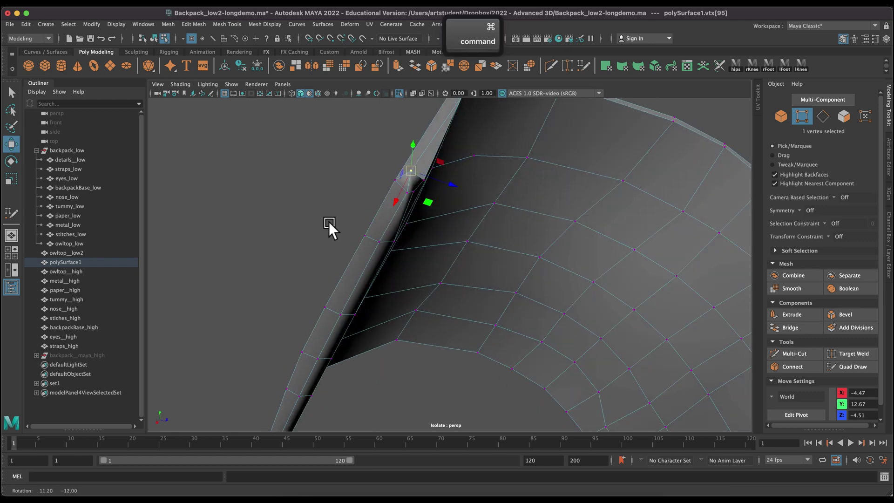
Run Cleanup again on the whole shell to confirm it is clean.
{"action": "left_click", "coordinate": [775, 118]}
{"action": "left_click", "coordinate": [168, 25]}
{"action": "left_click", "coordinate": [254, 219]}
{"action": "left_click", "coordinate": [122, 273]}
{"action": "scroll", "coordinate": [446, 205], "scroll_direction": "down", "scroll_amount": 5}
{"action": "left_click_drag", "start_coordinate": [446, 205], "coordinate": [409, 240], "text": "alt"}
{"action": "left_click", "coordinate": [468, 237]}
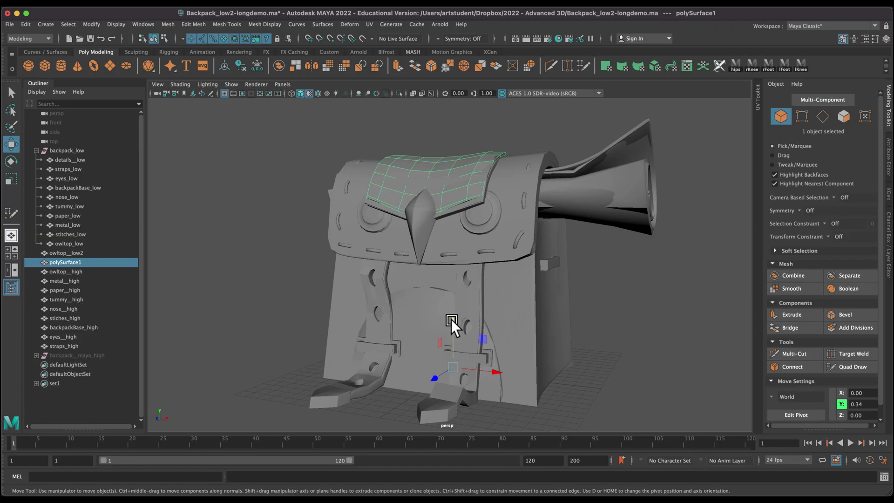
Lower polySurface1 to Y 0.074 over the flap and select the backpack_low group.
{"action": "left_click_drag", "start_coordinate": [450, 319], "coordinate": [451, 323]}
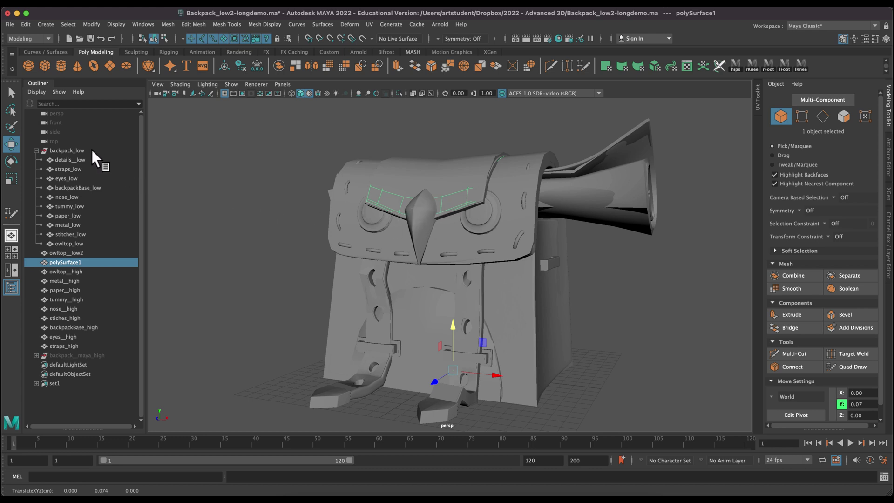
{"action": "left_click", "coordinate": [69, 151]}
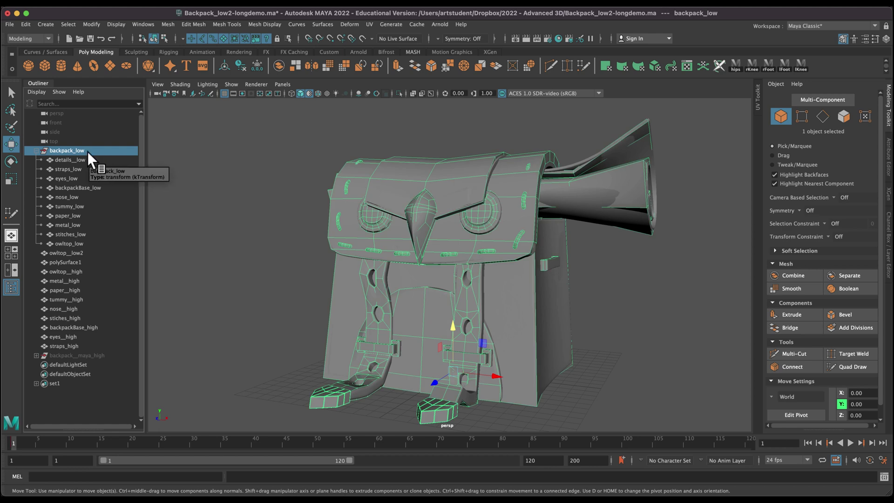